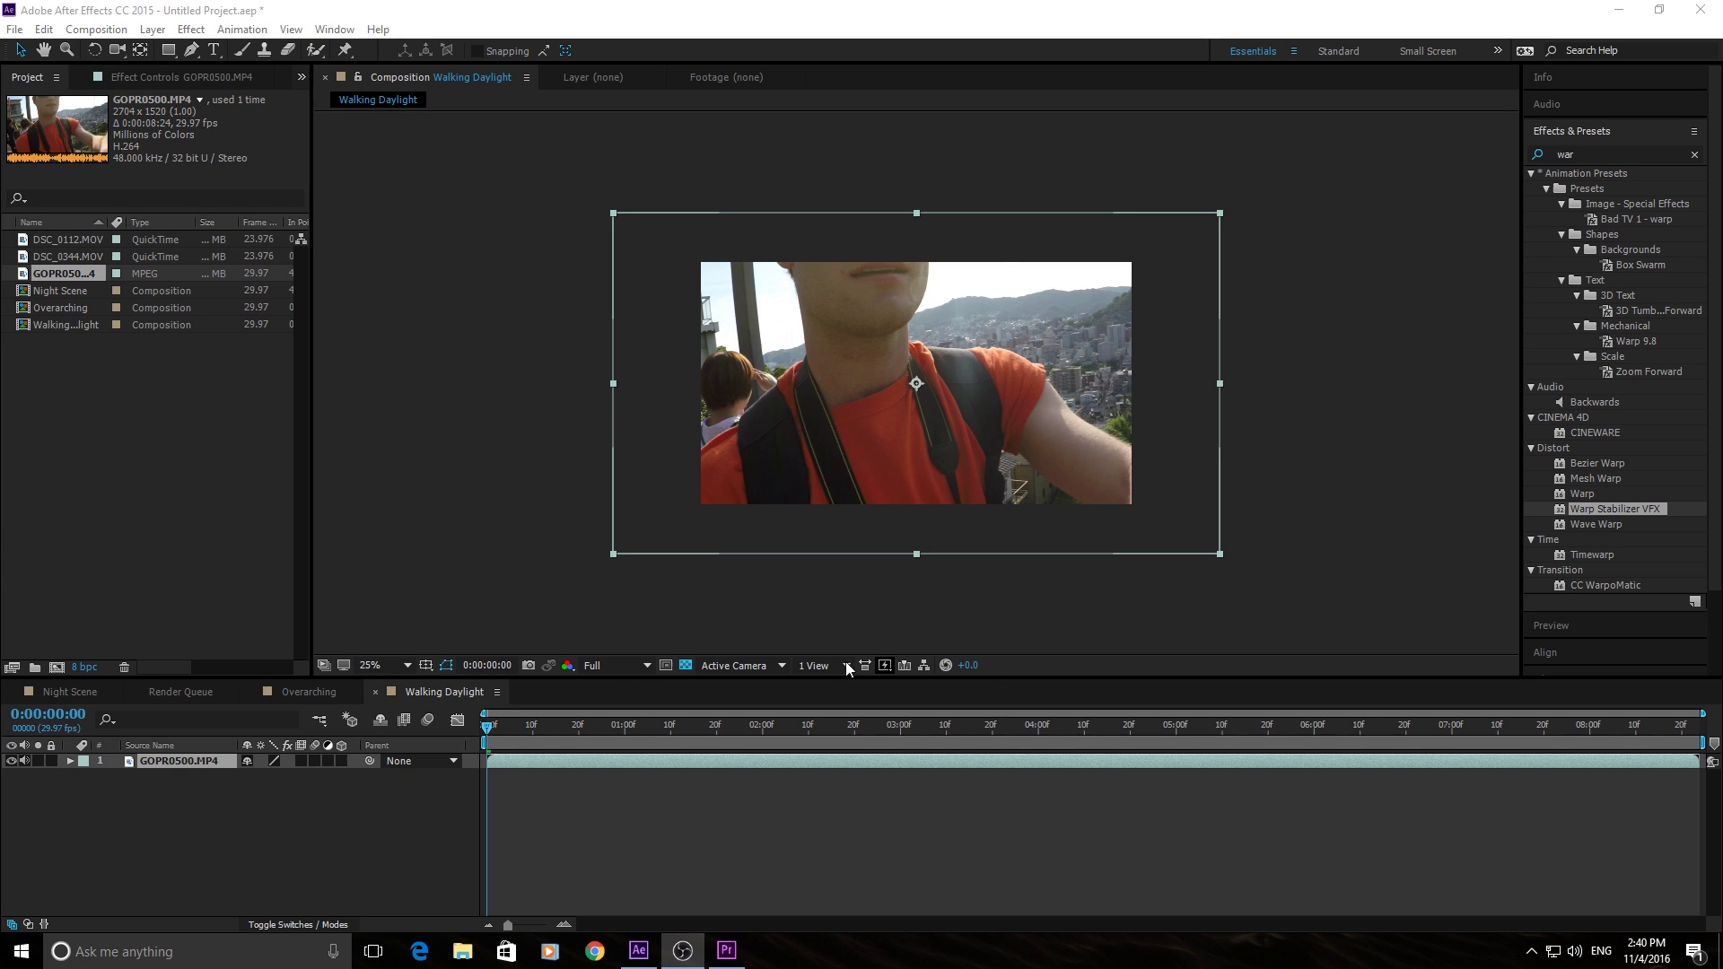
- Zoom the viewer to 50% and preview the shaky GoPro footage, ending about three seconds in
left_click(411, 666)
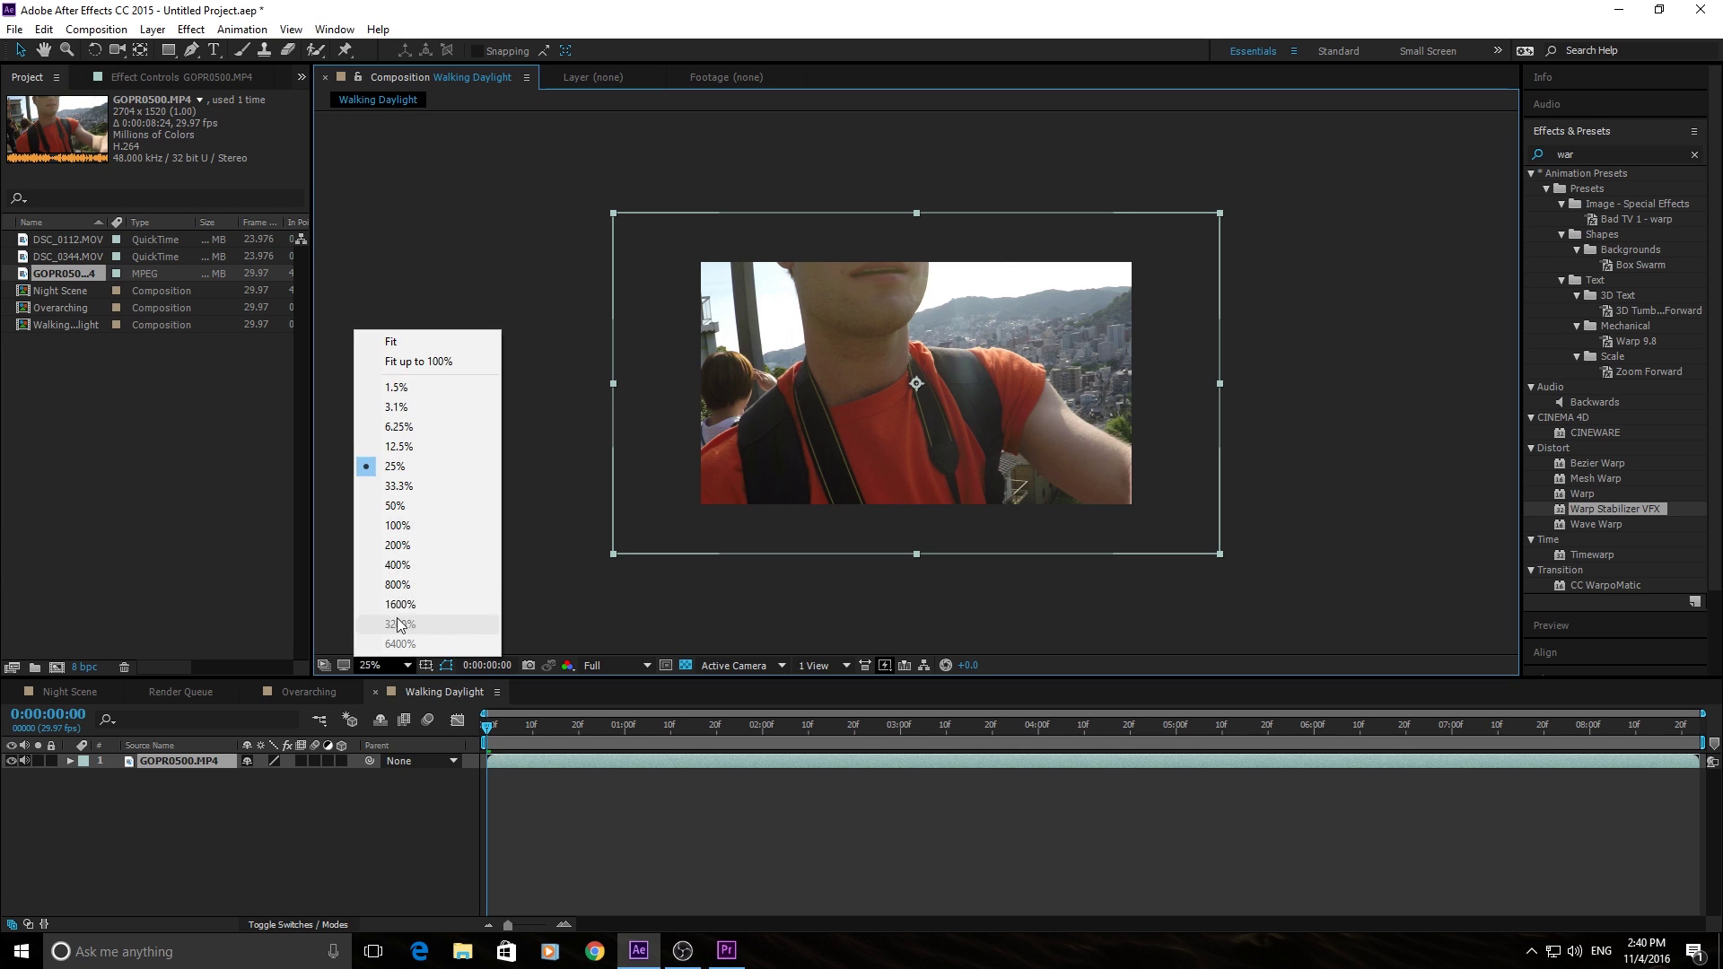
left_click(409, 514)
left_click_drag(499, 734, 776, 739)
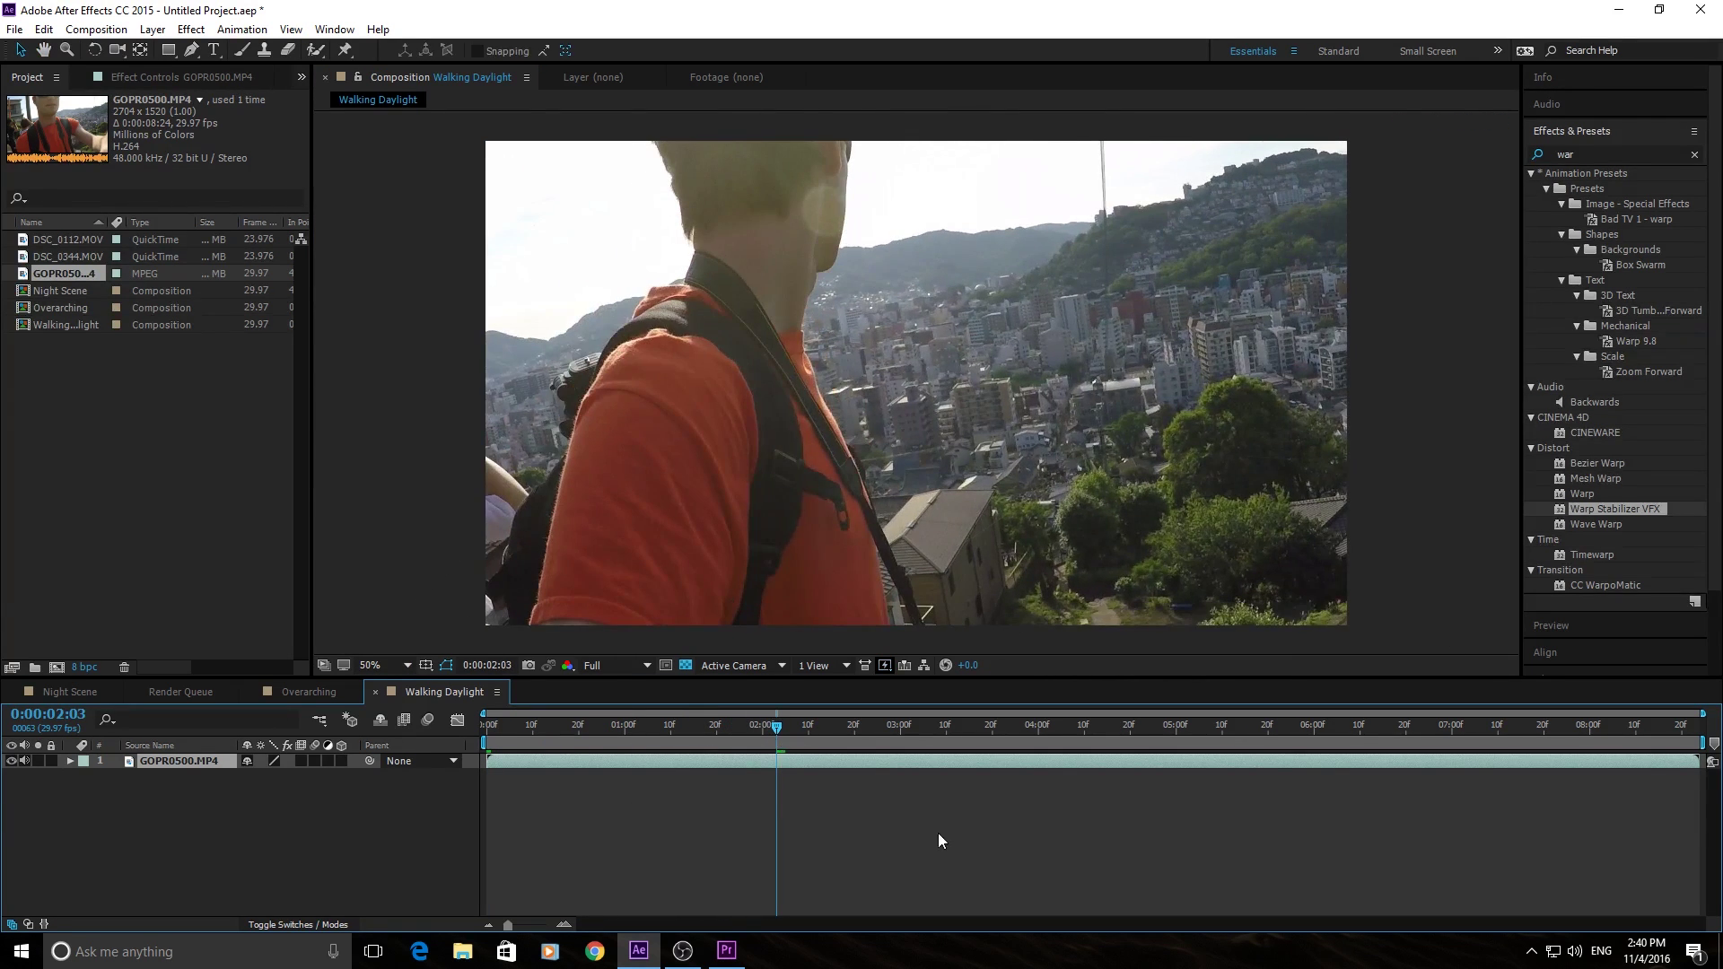
key("space")
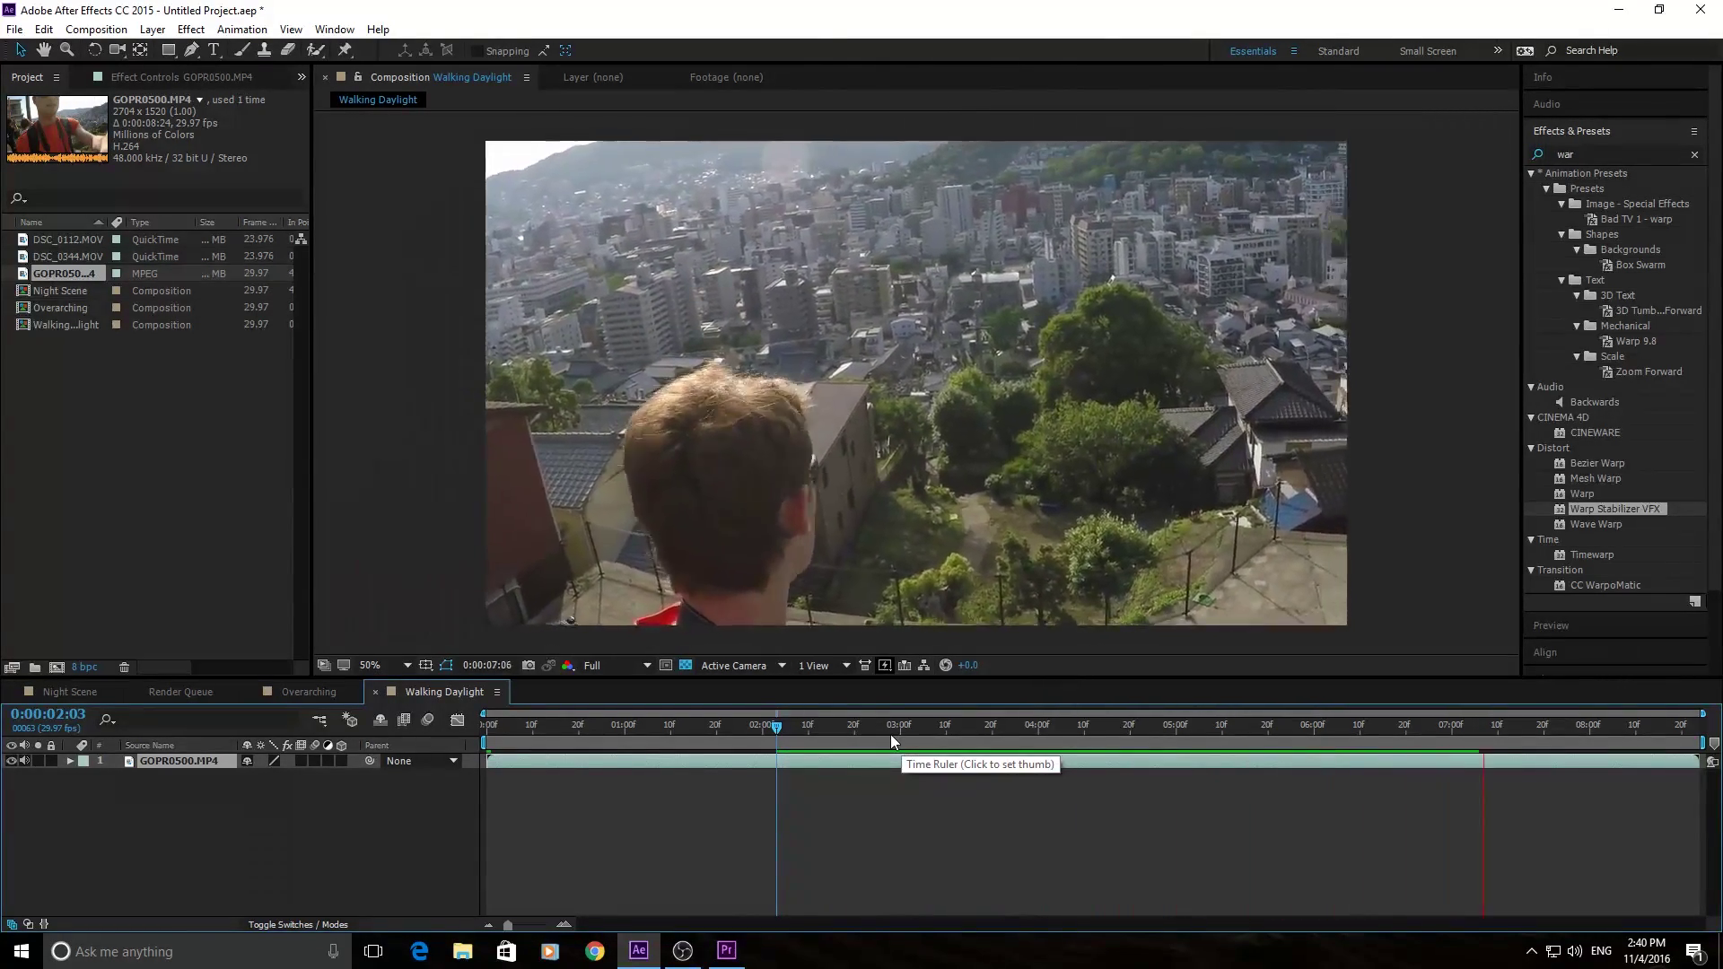
left_click_drag(890, 736, 1064, 768)
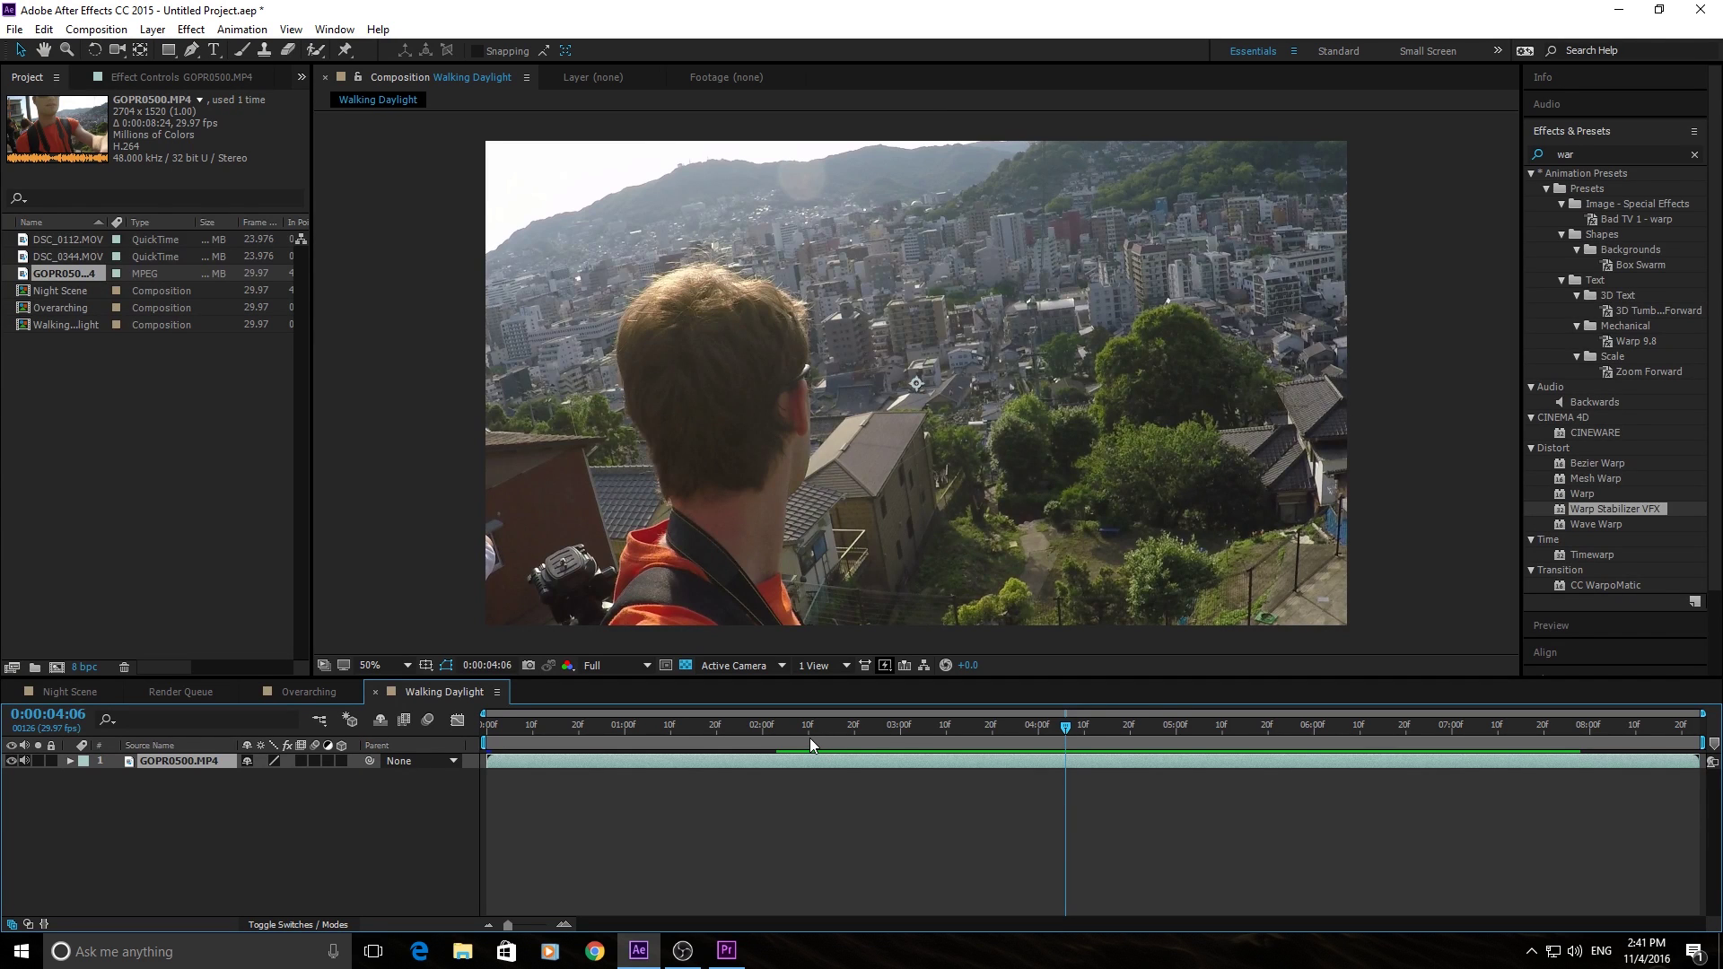
- Set the work area from about 0:00:01:24 to 0:00:06:11 and trim the composition to it
left_click_drag(809, 738, 735, 725)
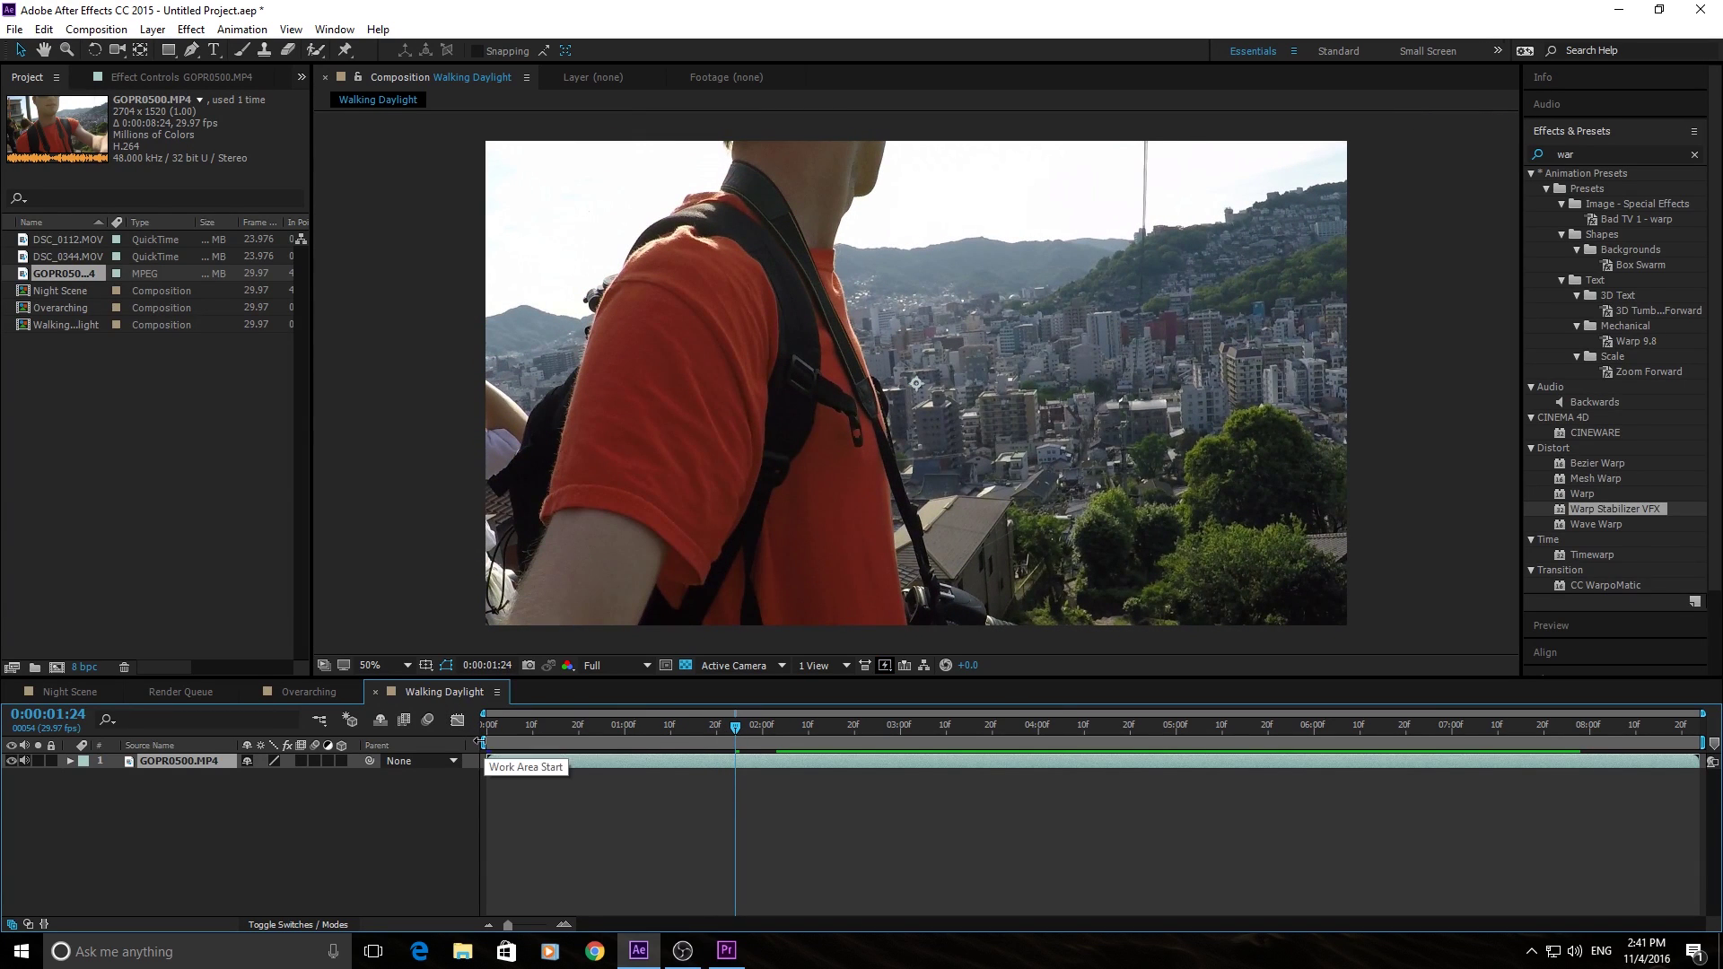
left_click_drag(489, 744, 1366, 687)
left_click(780, 725)
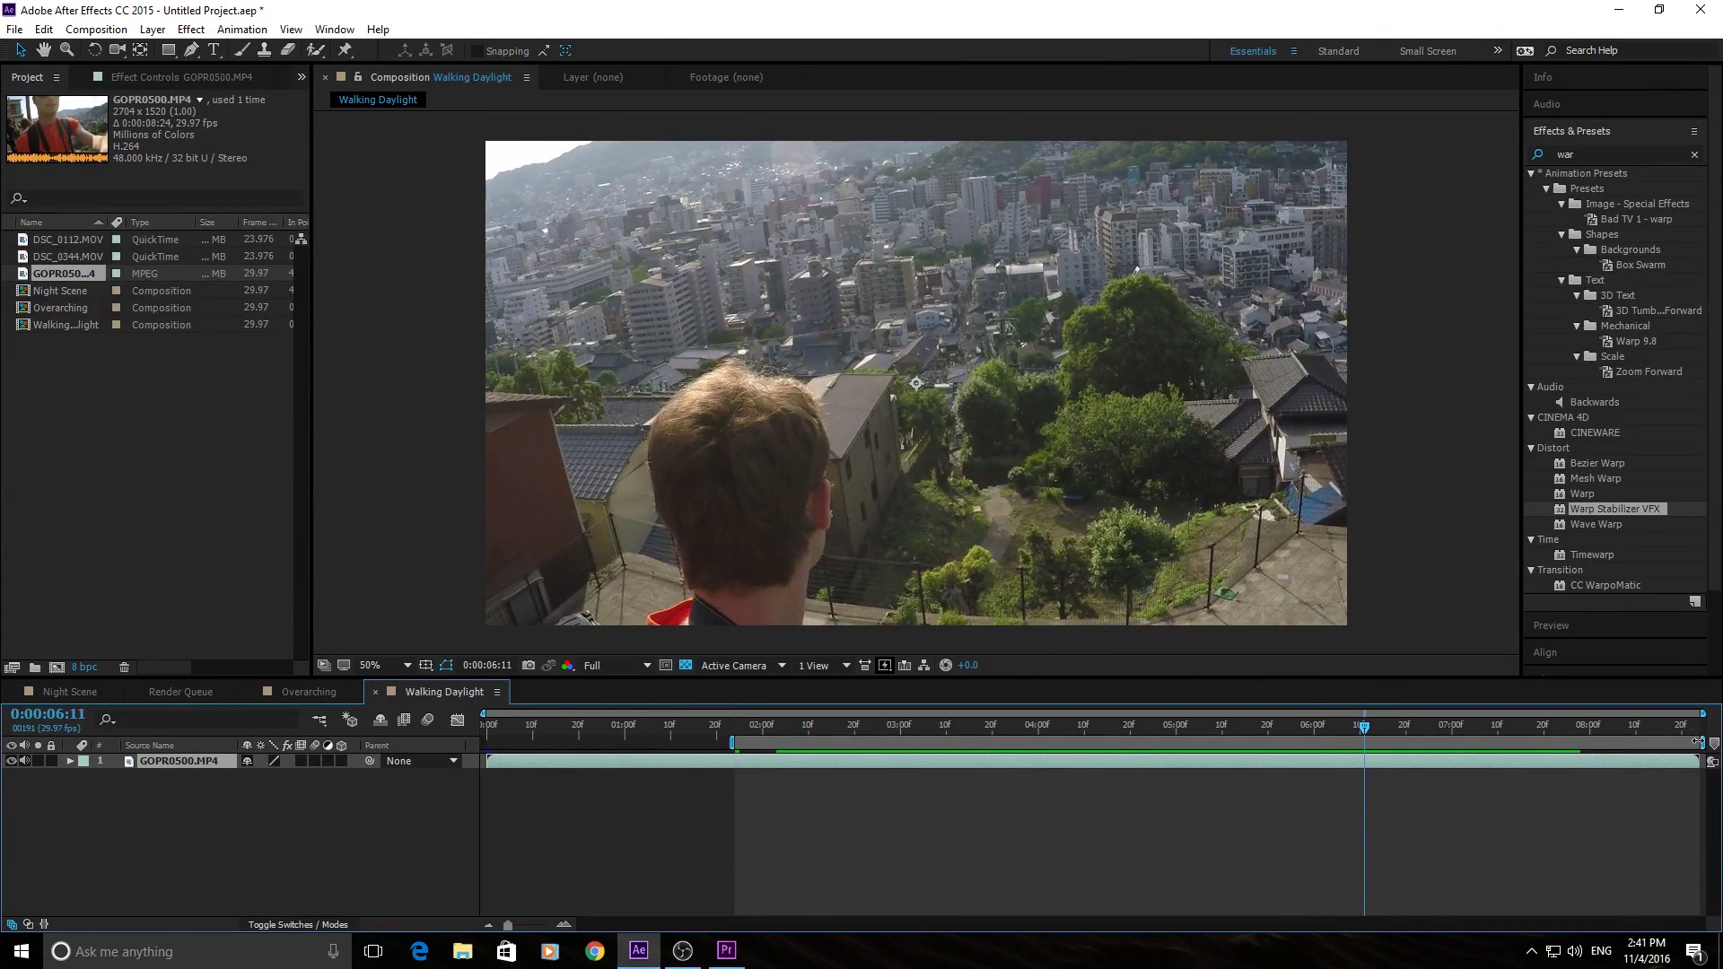
mouse_move(1565, 737)
left_mouse_down()
mouse_move(1328, 738)
mouse_move(1581, 737)
left_mouse_up()
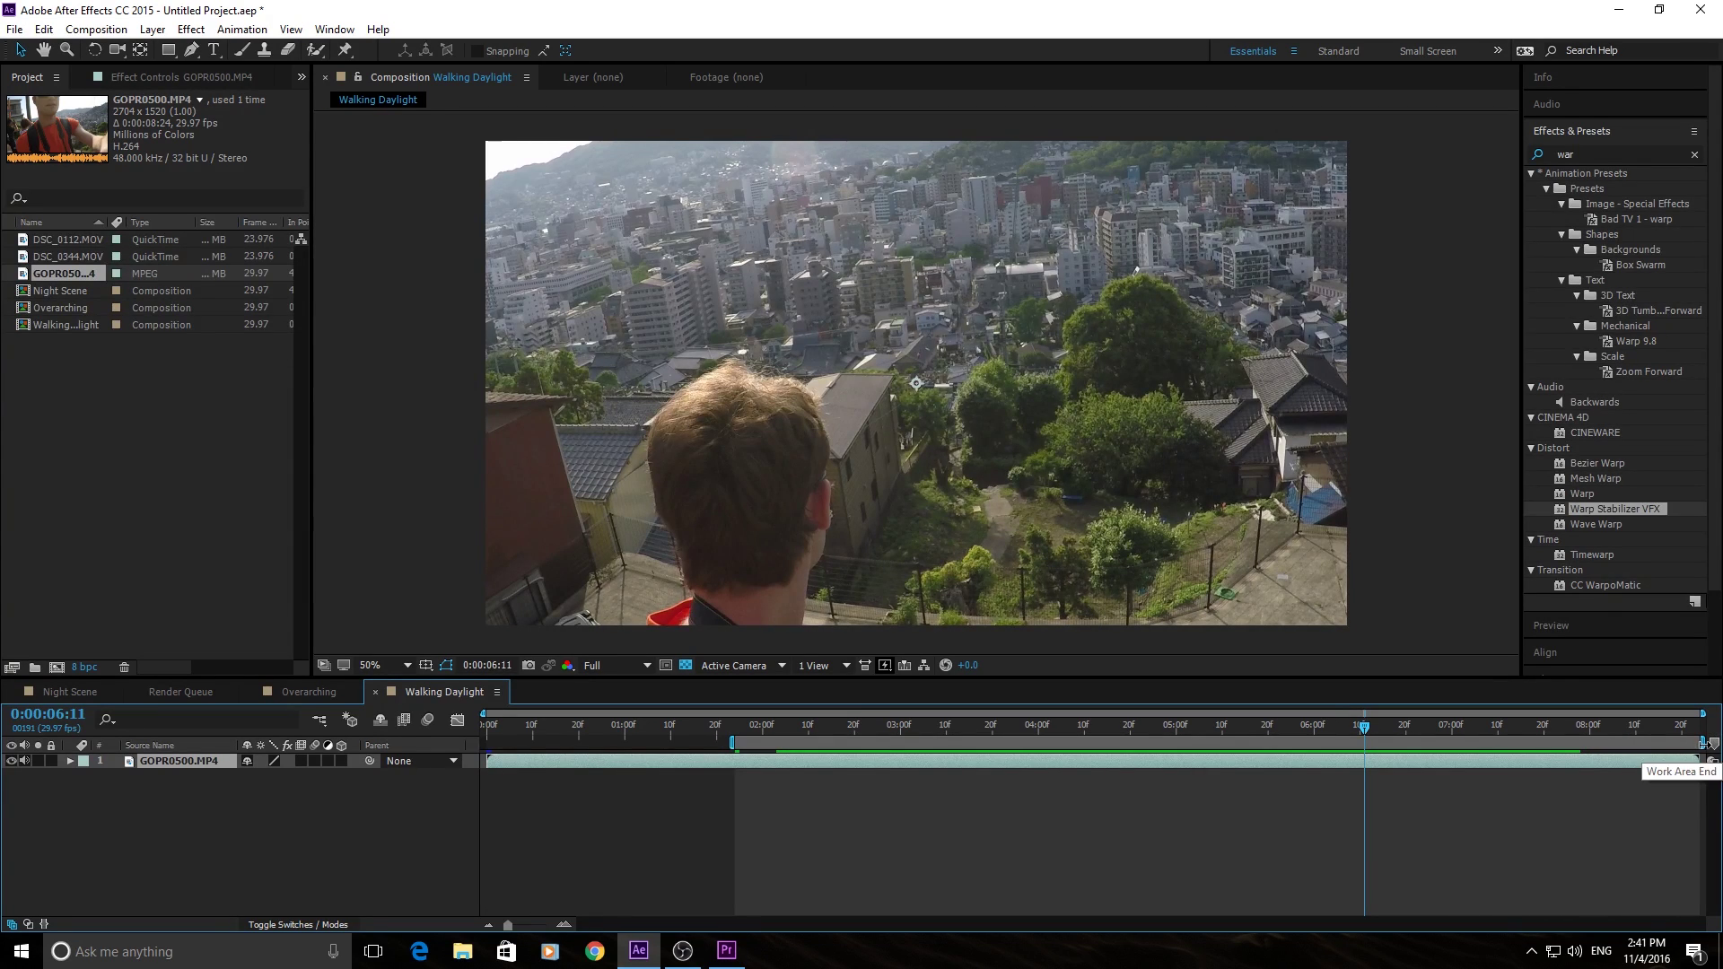
left_click_drag(1694, 745, 1367, 742)
right_click(1319, 745)
left_click(1384, 796)
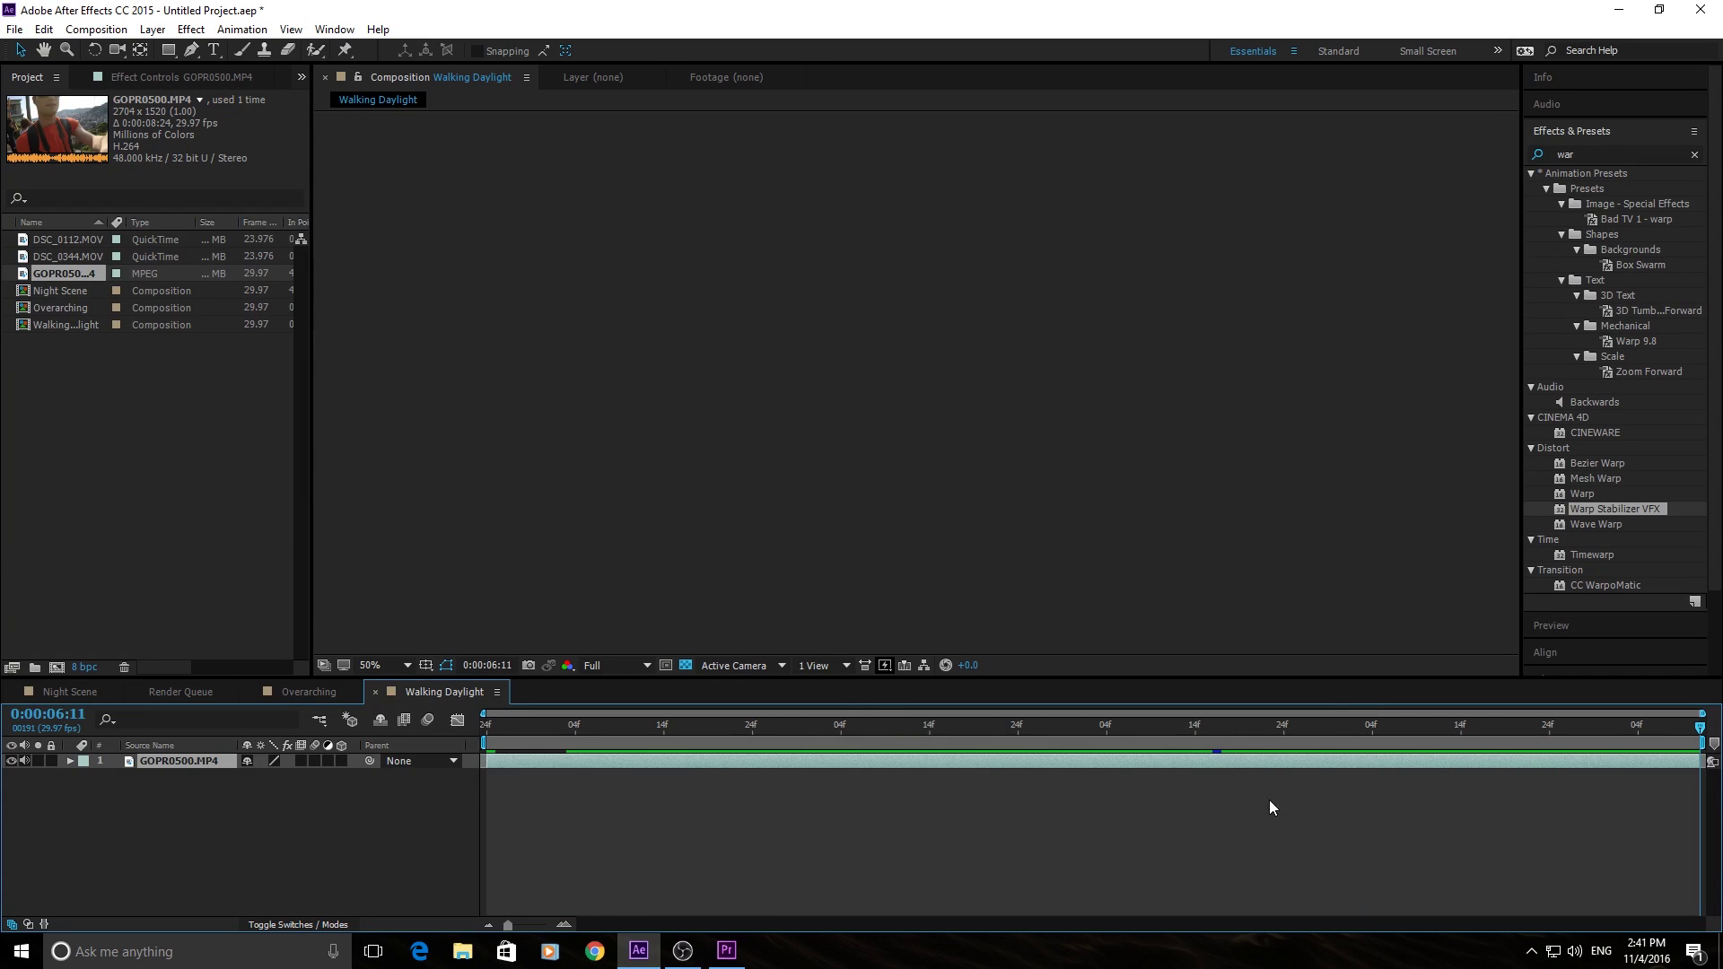
- Preview and scrub through the trimmed GoPro clip from its start
key("space")
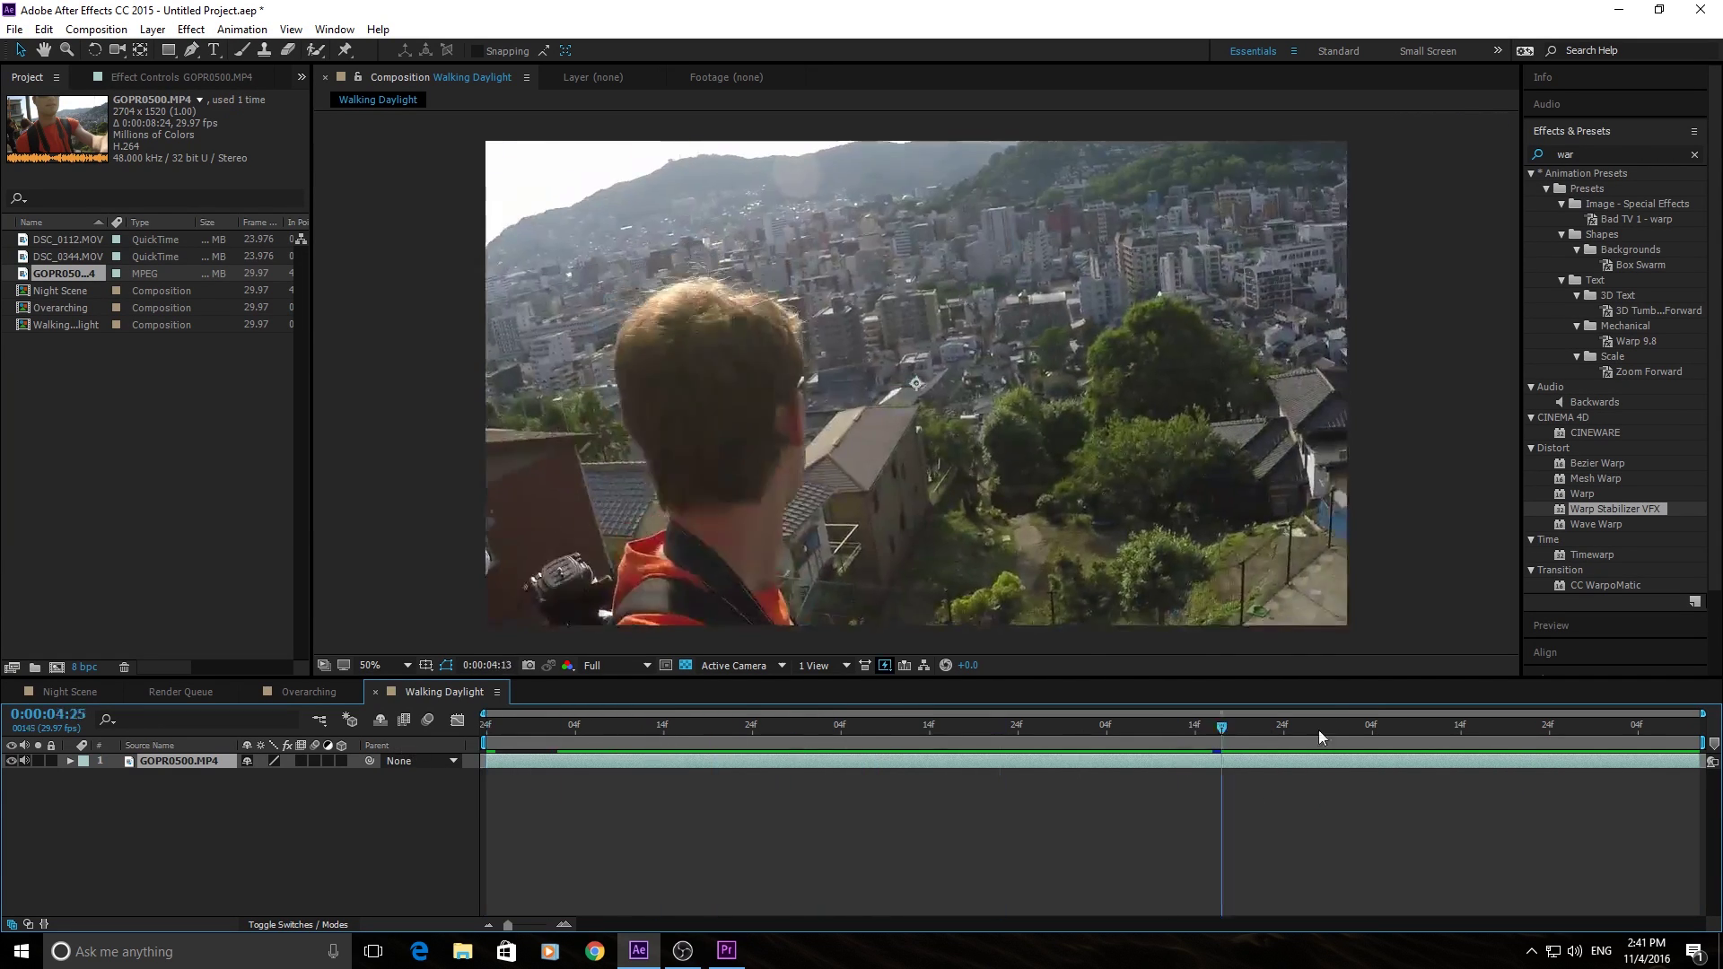
left_click_drag(1669, 727, 762, 756)
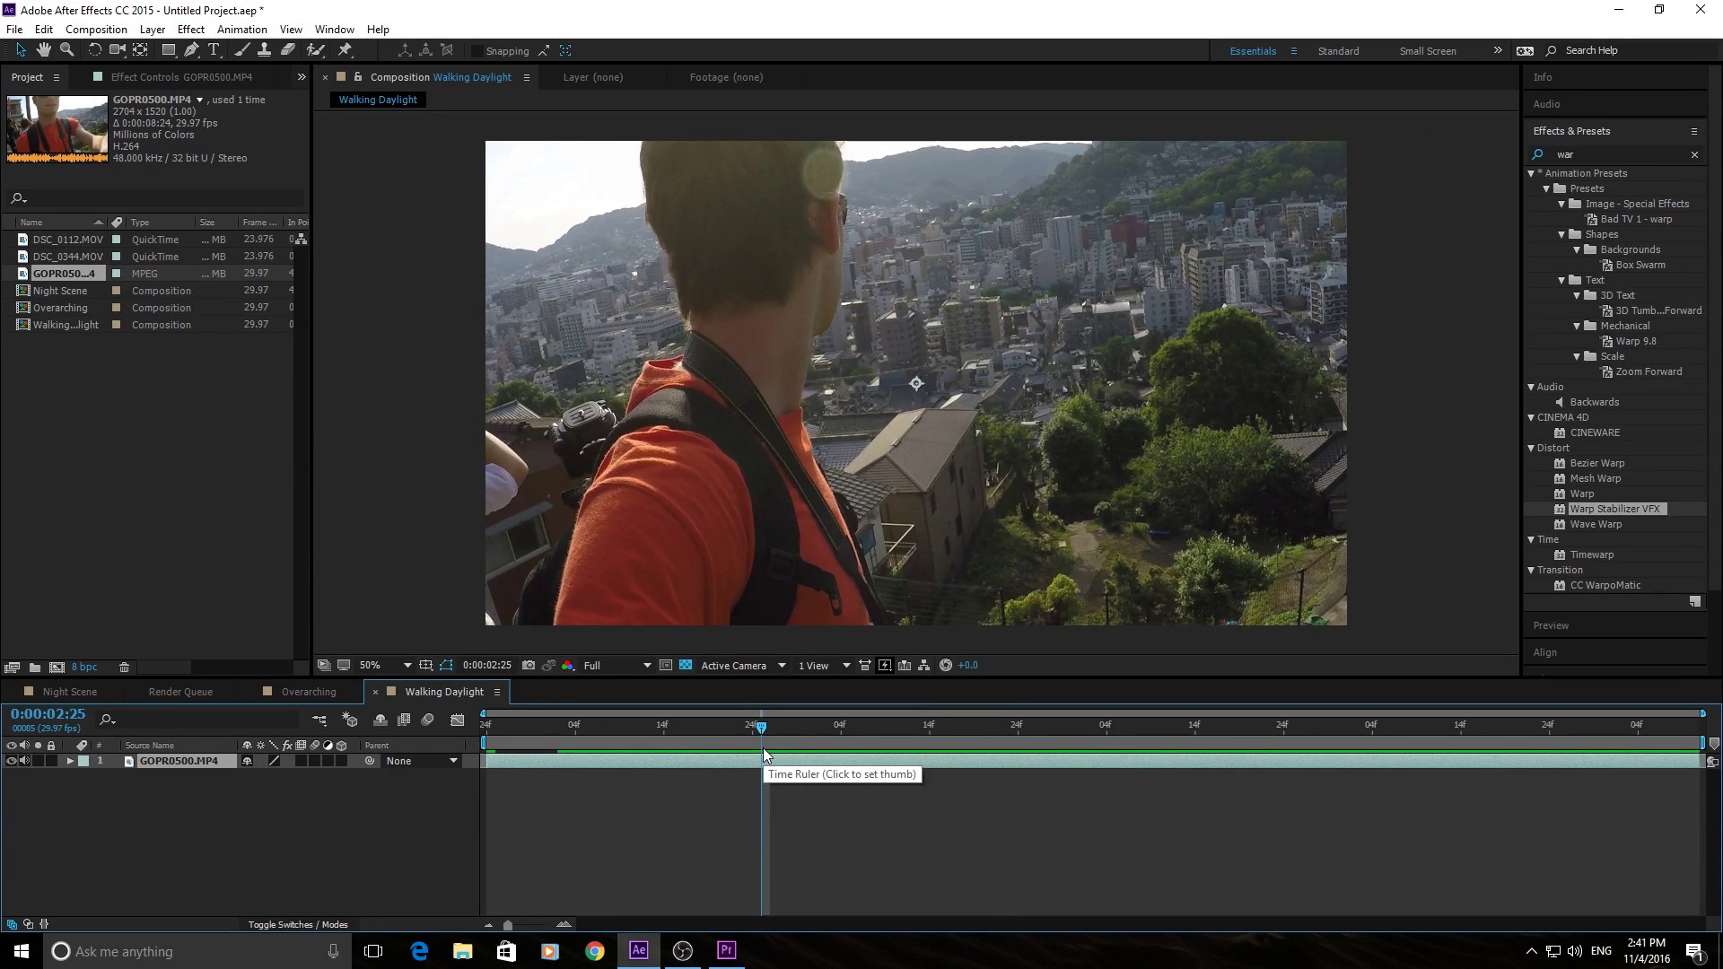
left_click_drag(764, 754, 442, 732)
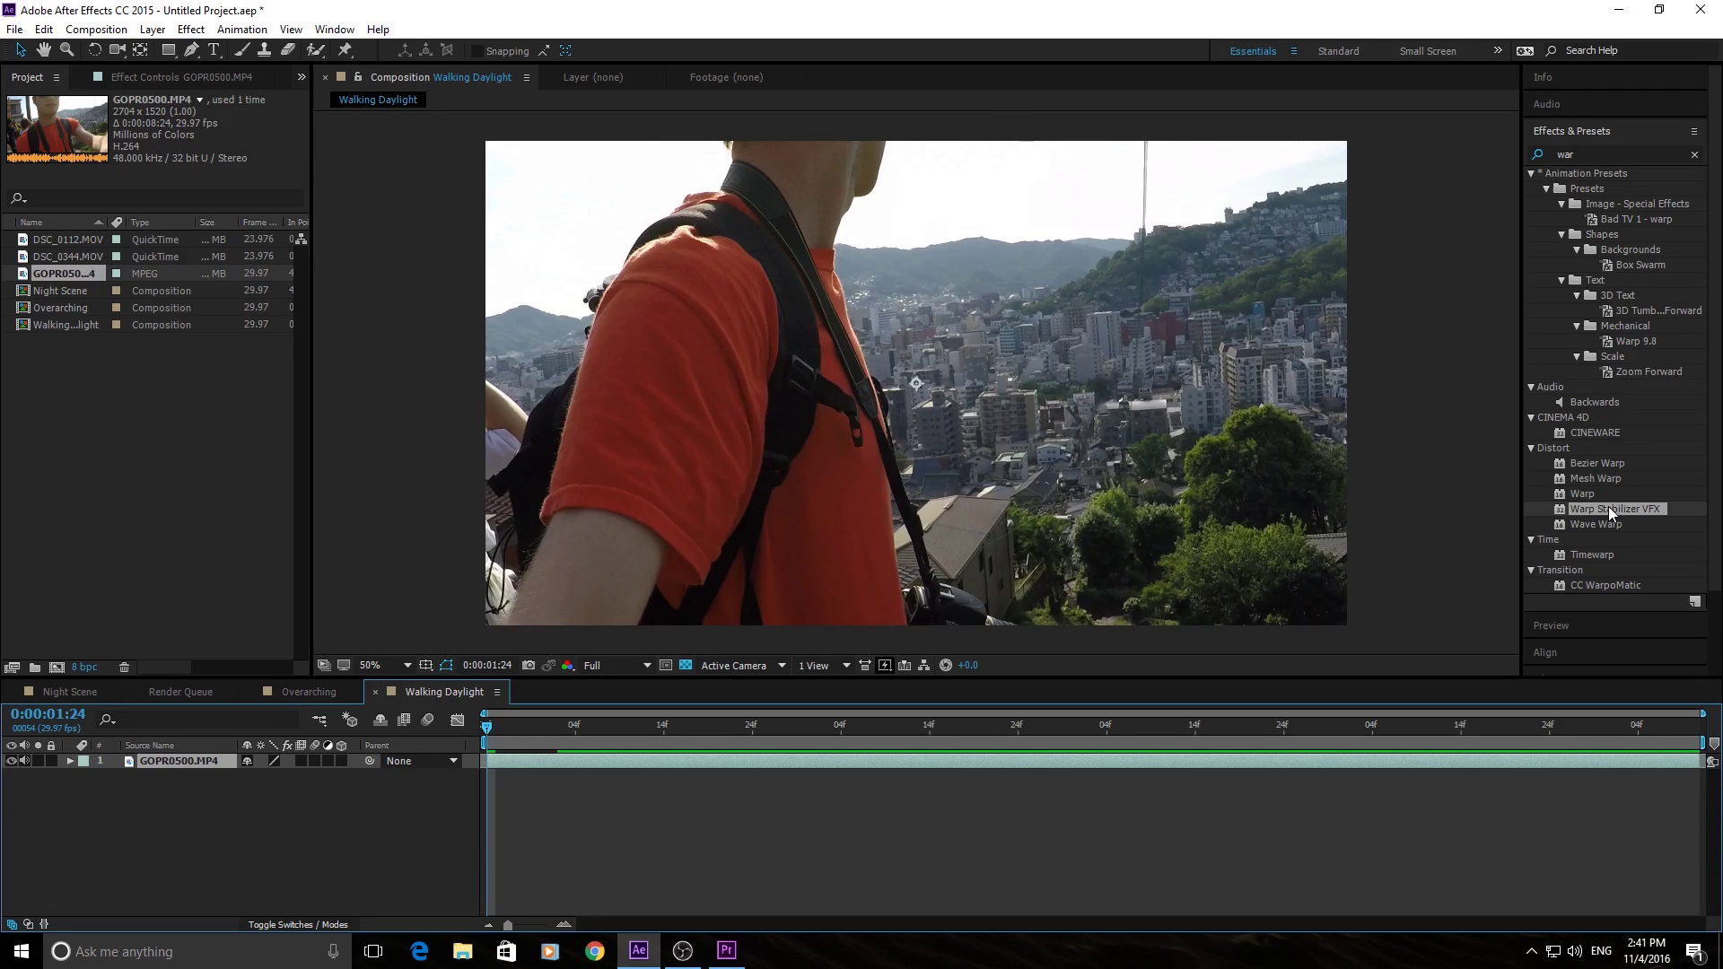
- Drop Warp Stabilizer VFX onto the GOPR0500 layer, then view the Night Scene composition
left_click_drag(1611, 512, 600, 772)
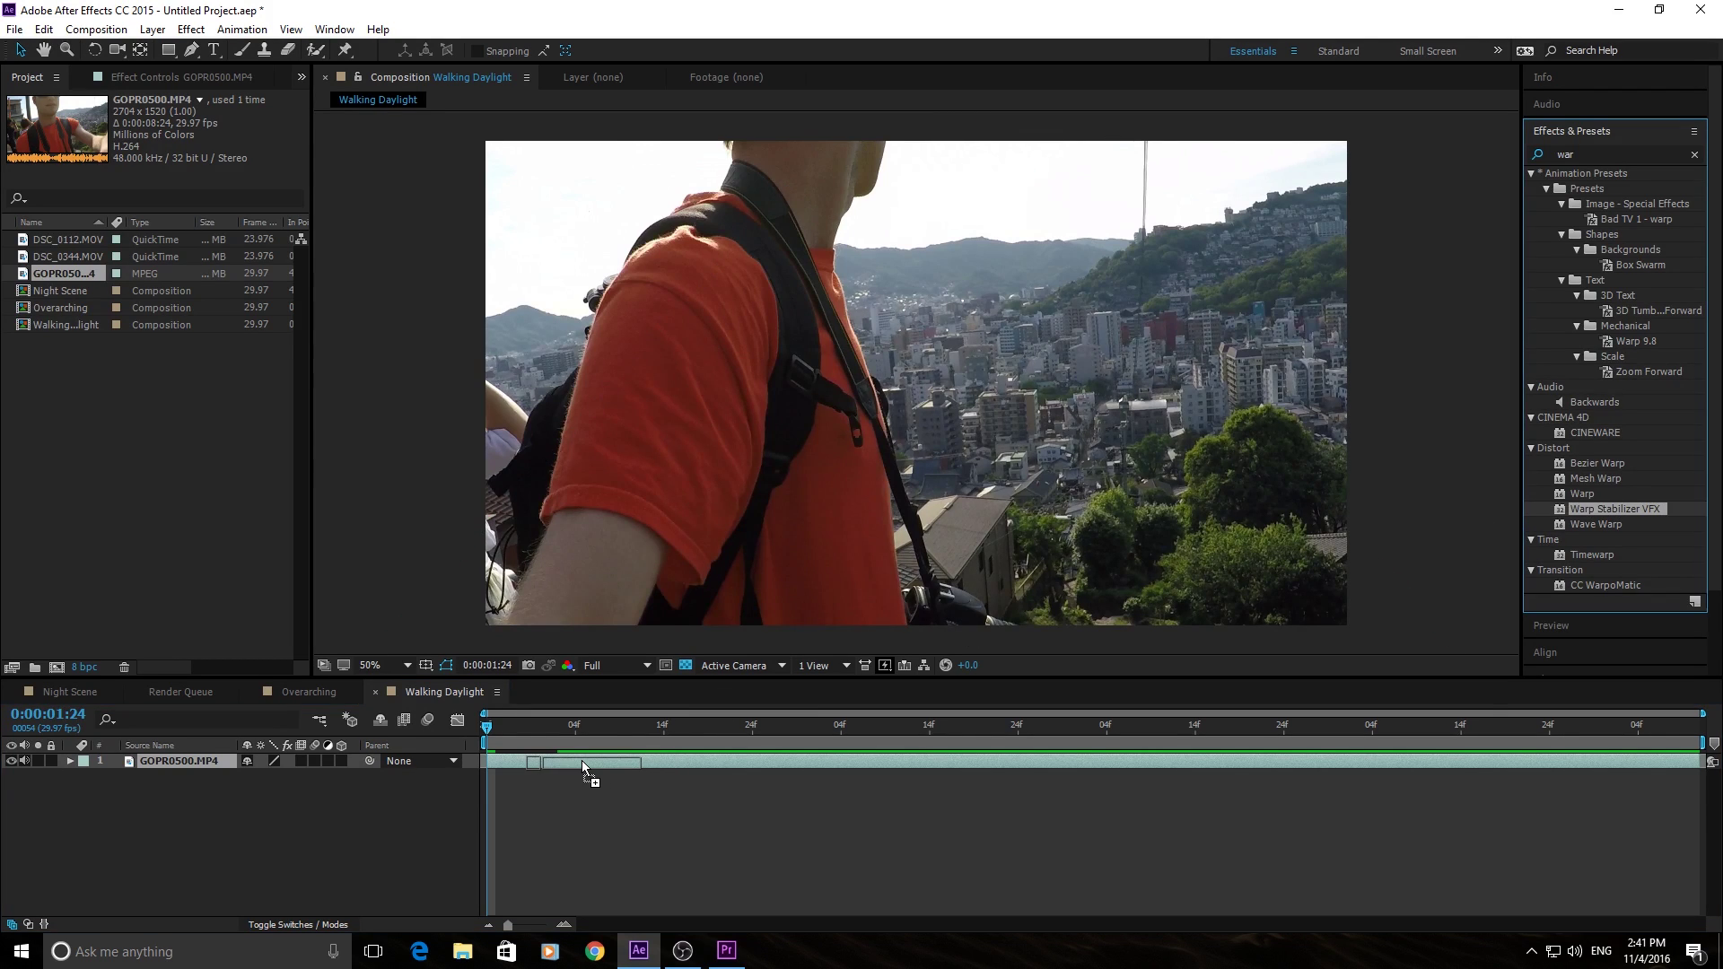
left_click_drag(582, 761, 581, 761)
left_click_drag(581, 761, 581, 761)
left_click_drag(580, 761, 580, 761)
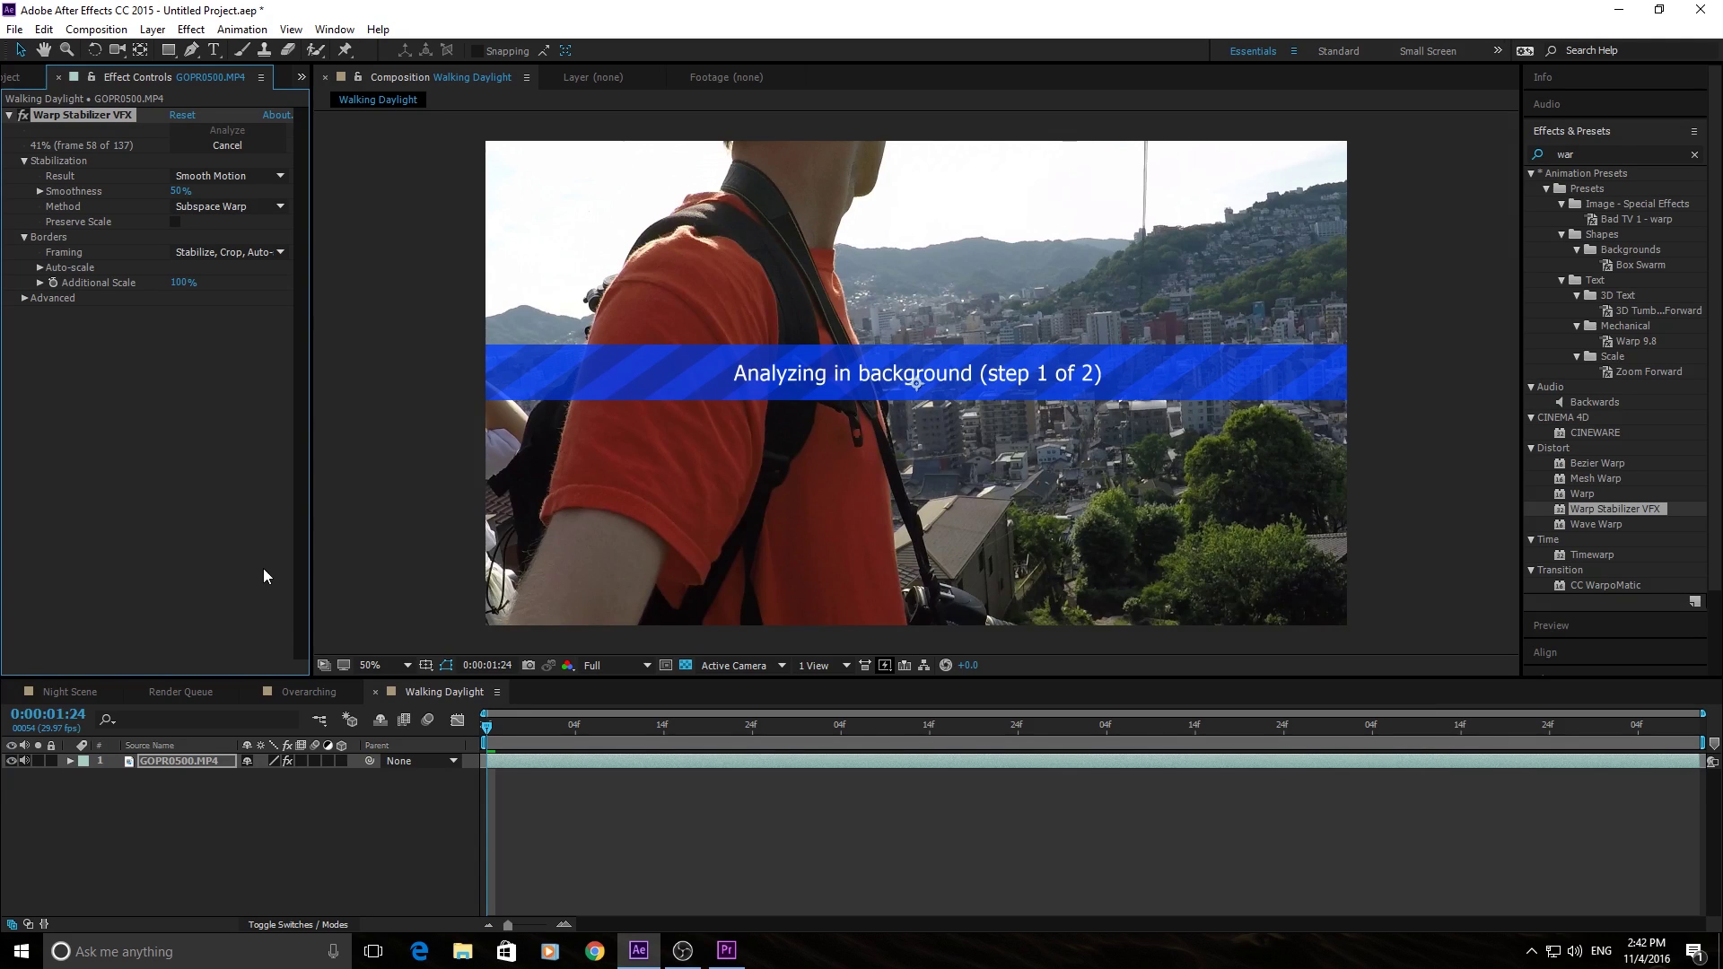
left_click(66, 684)
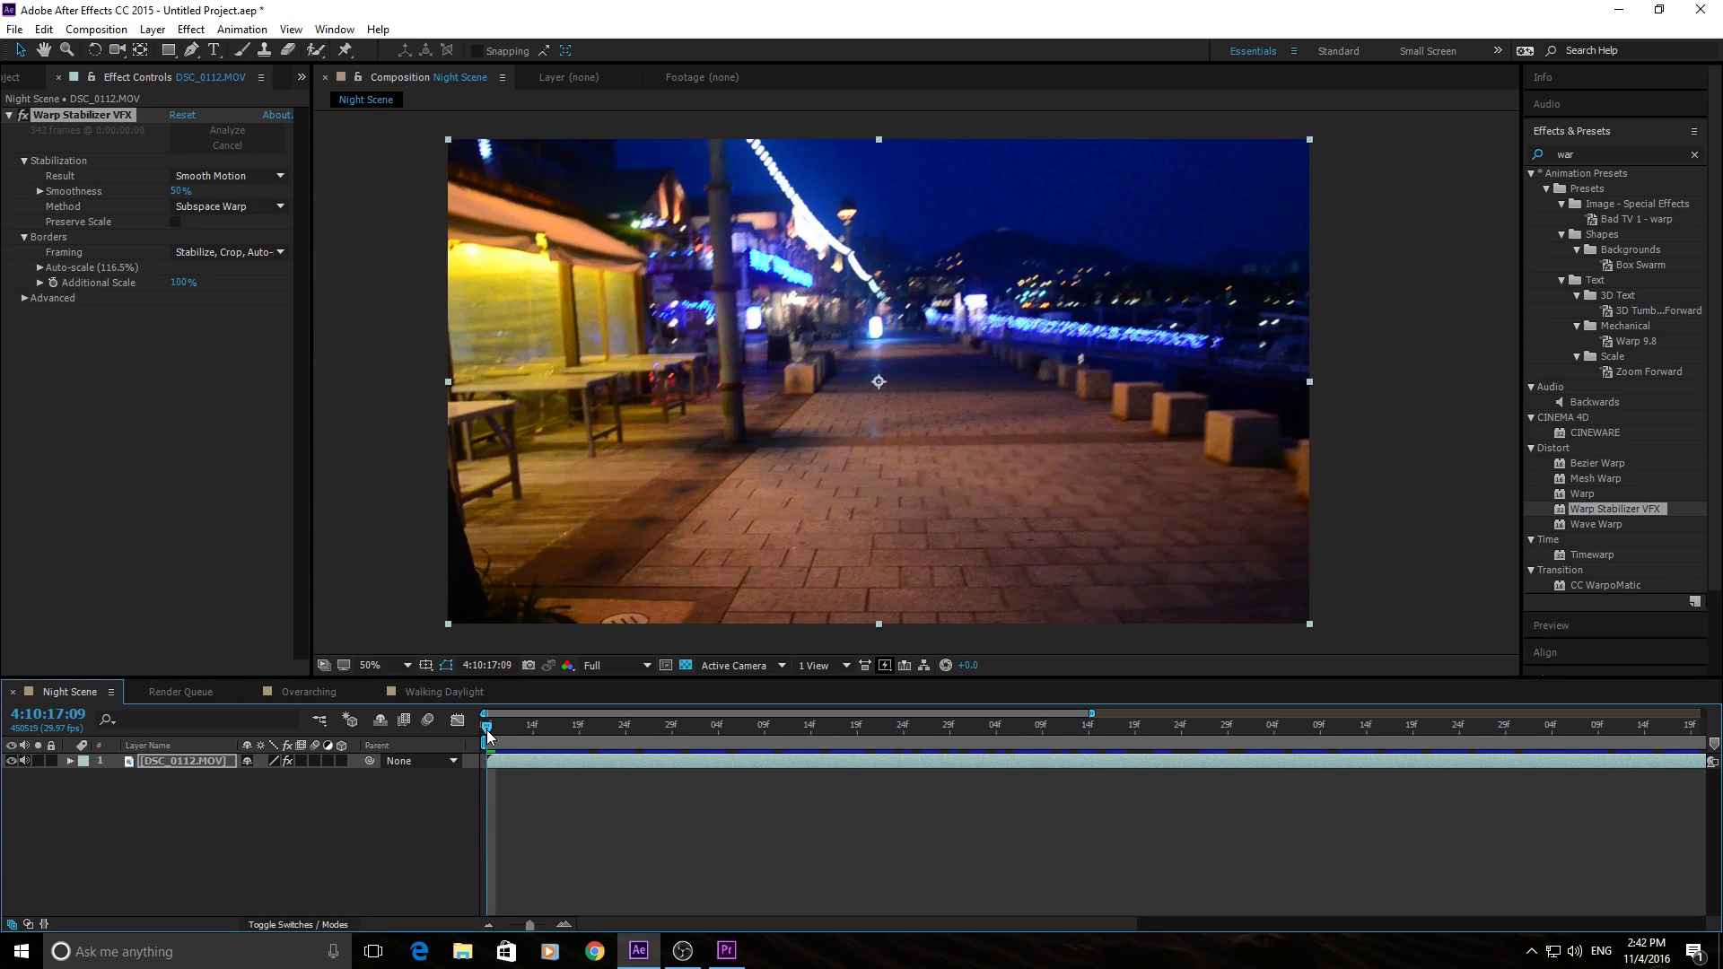
left_click_drag(487, 732, 493, 729)
left_click(698, 831)
key("space")
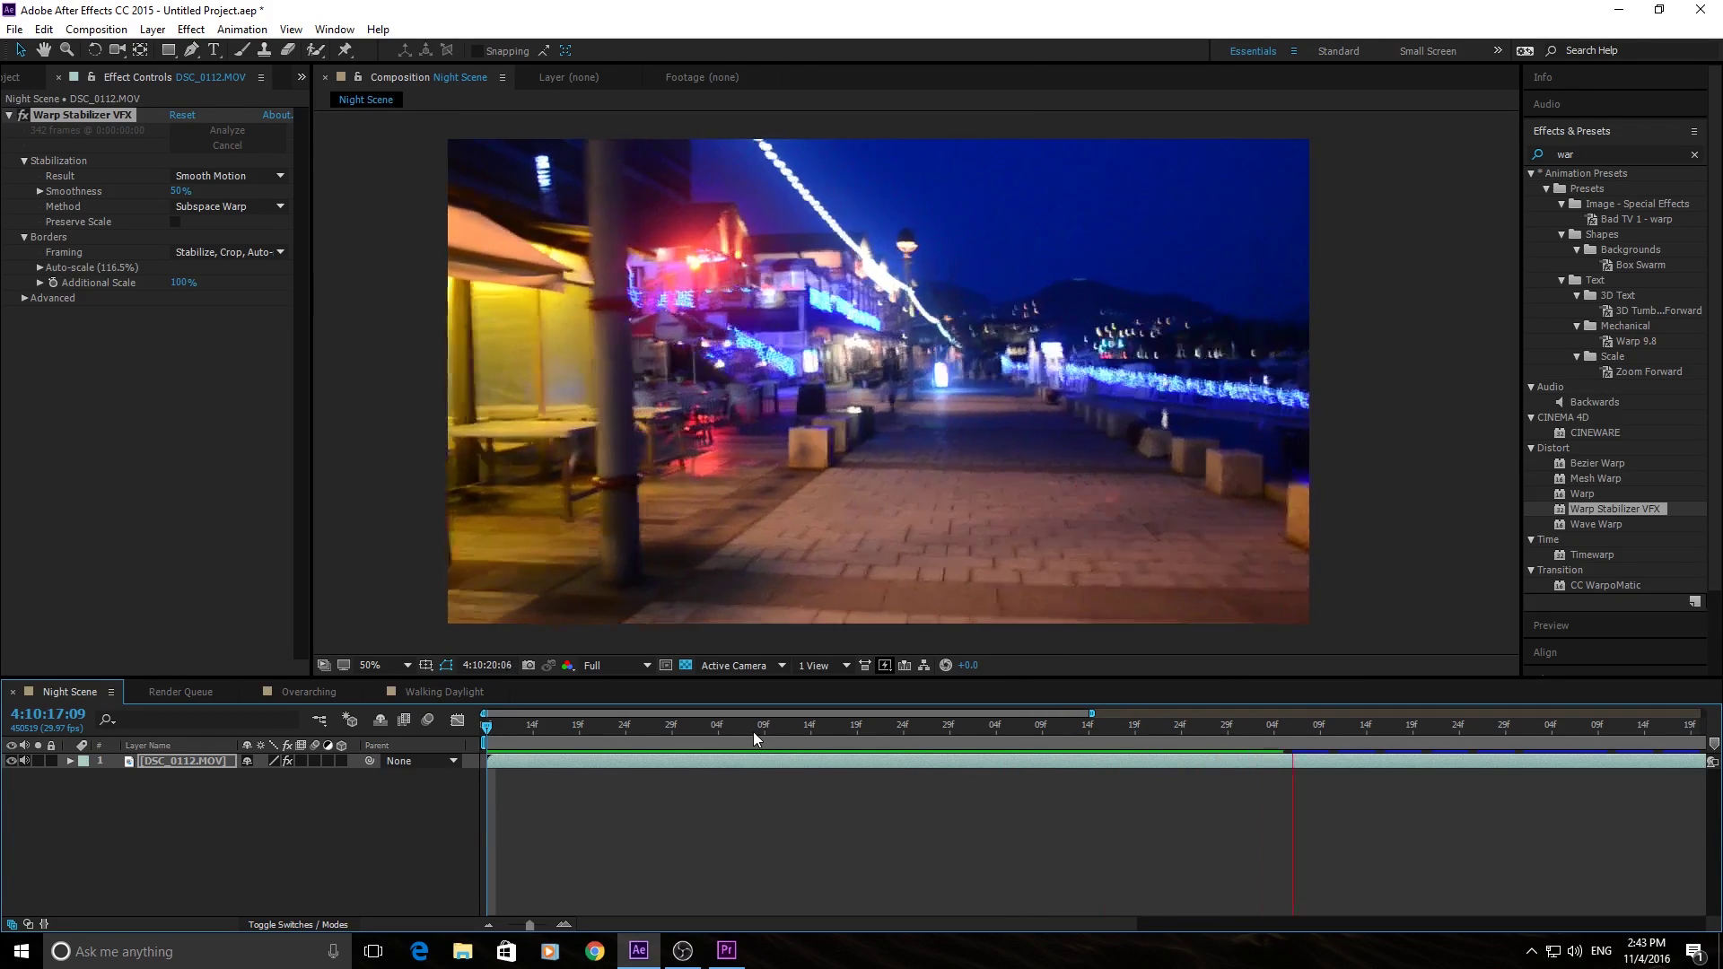
left_click_drag(752, 731, 471, 716)
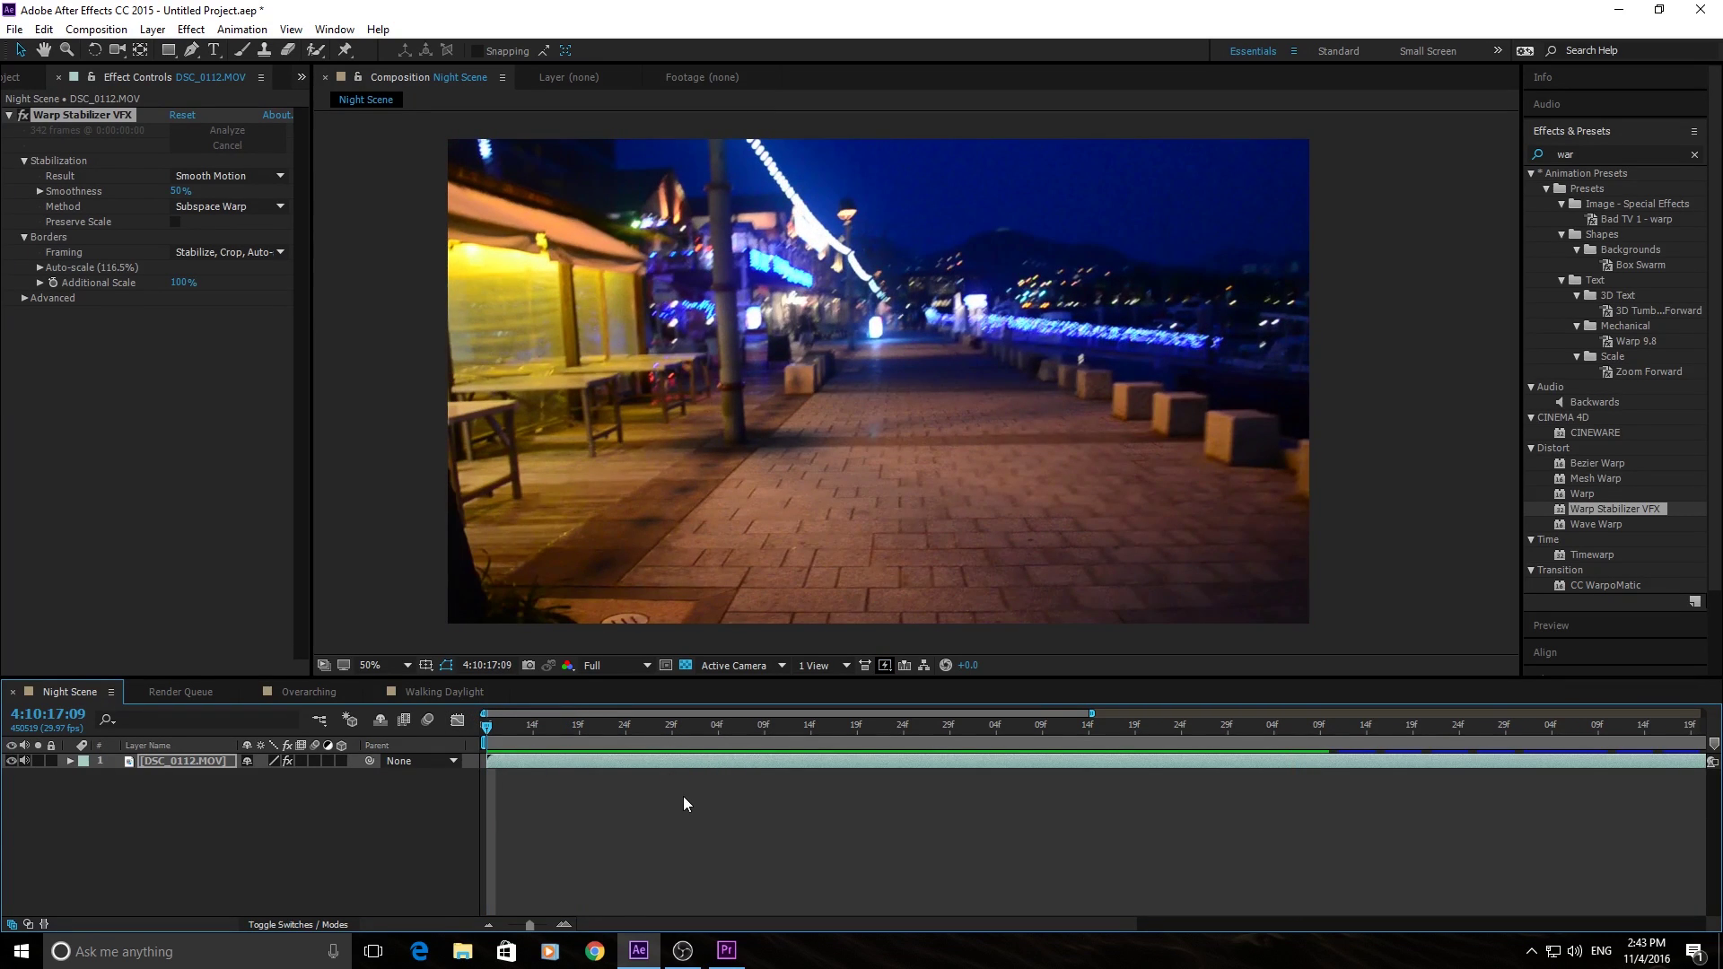
key("space")
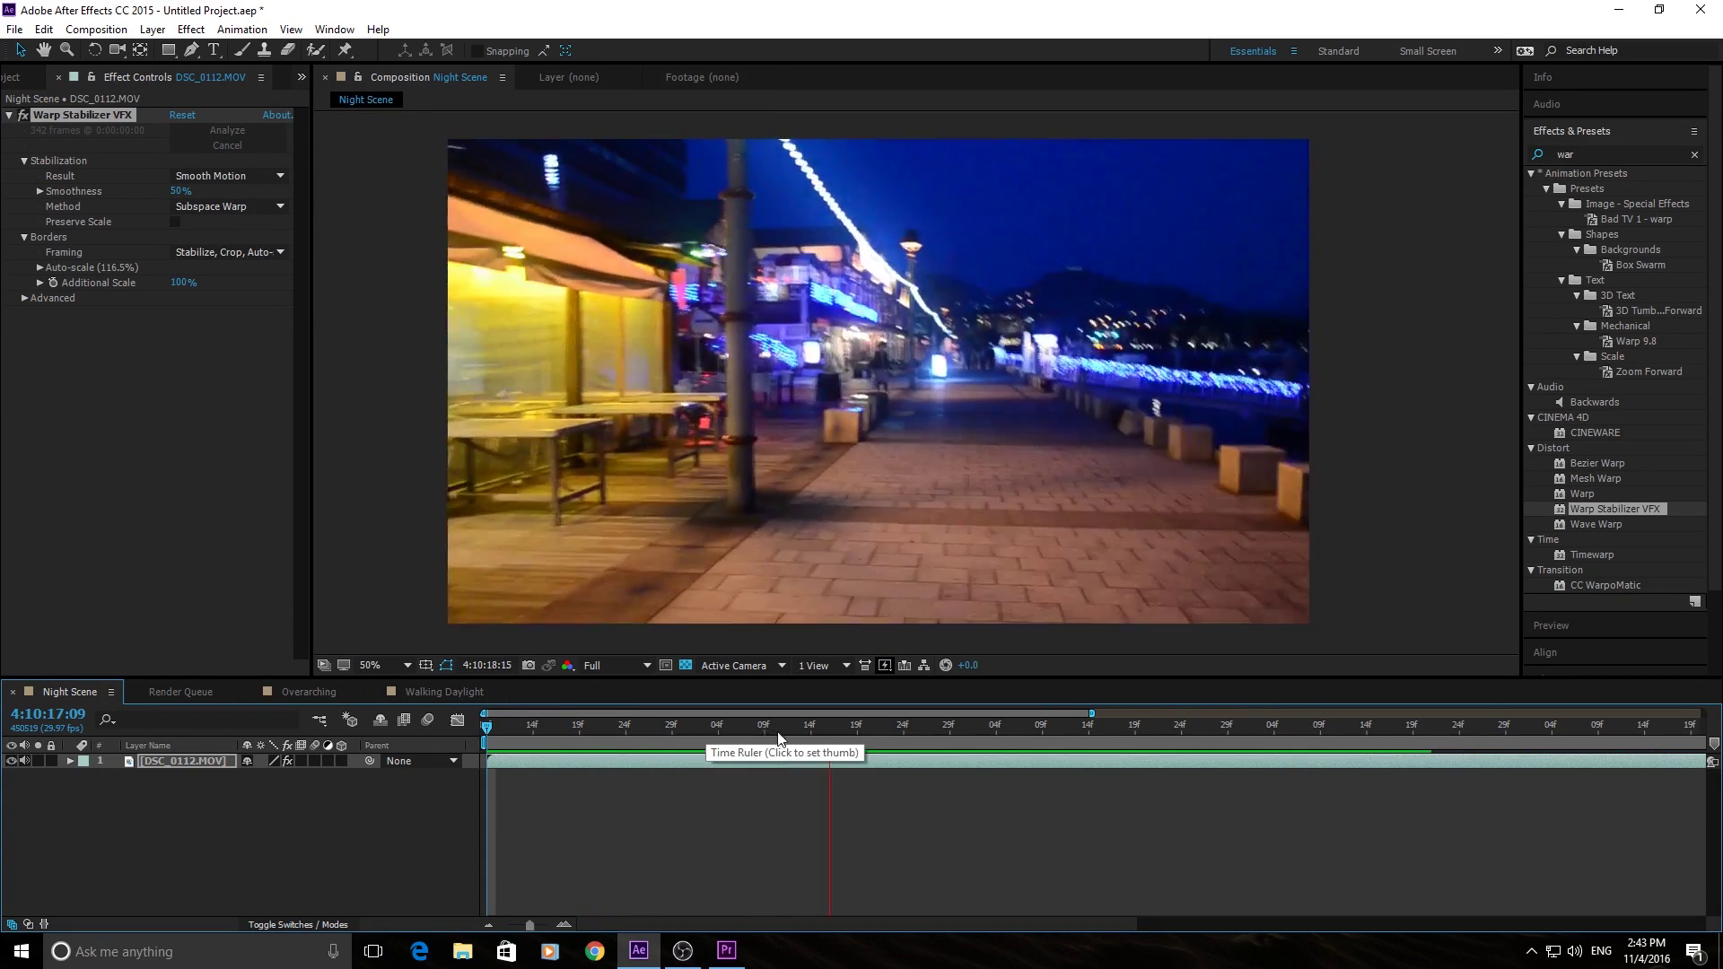
left_click(705, 728)
left_click_drag(701, 734, 487, 761)
key("space")
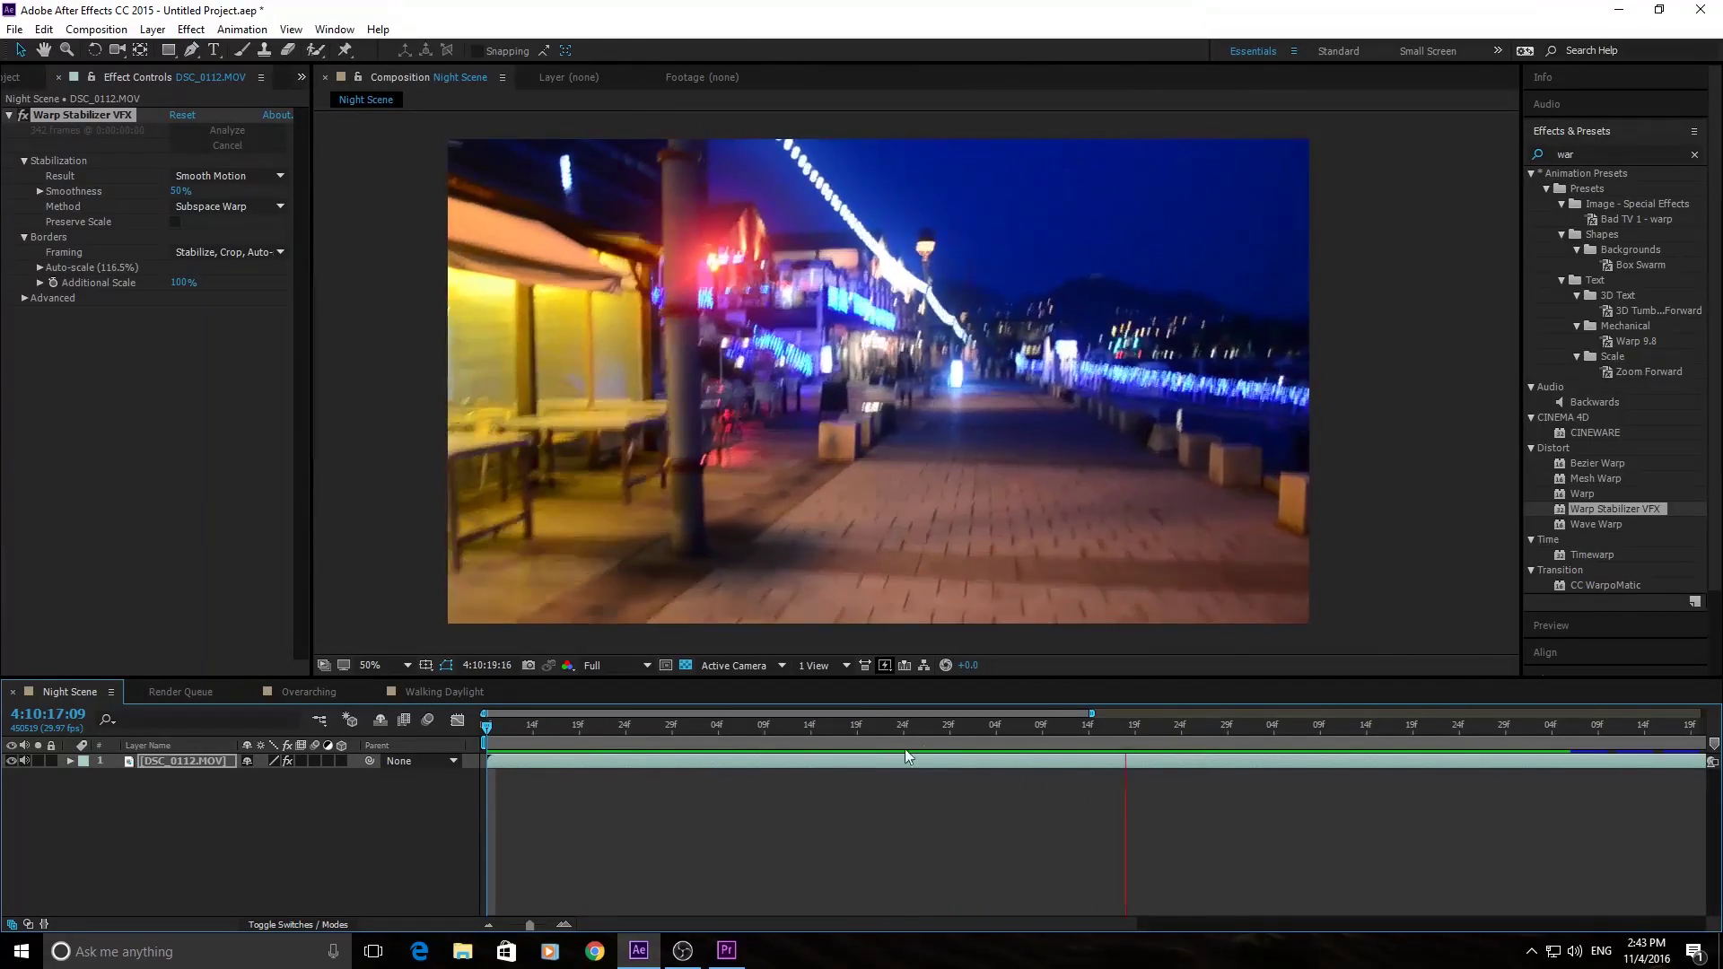
key("space")
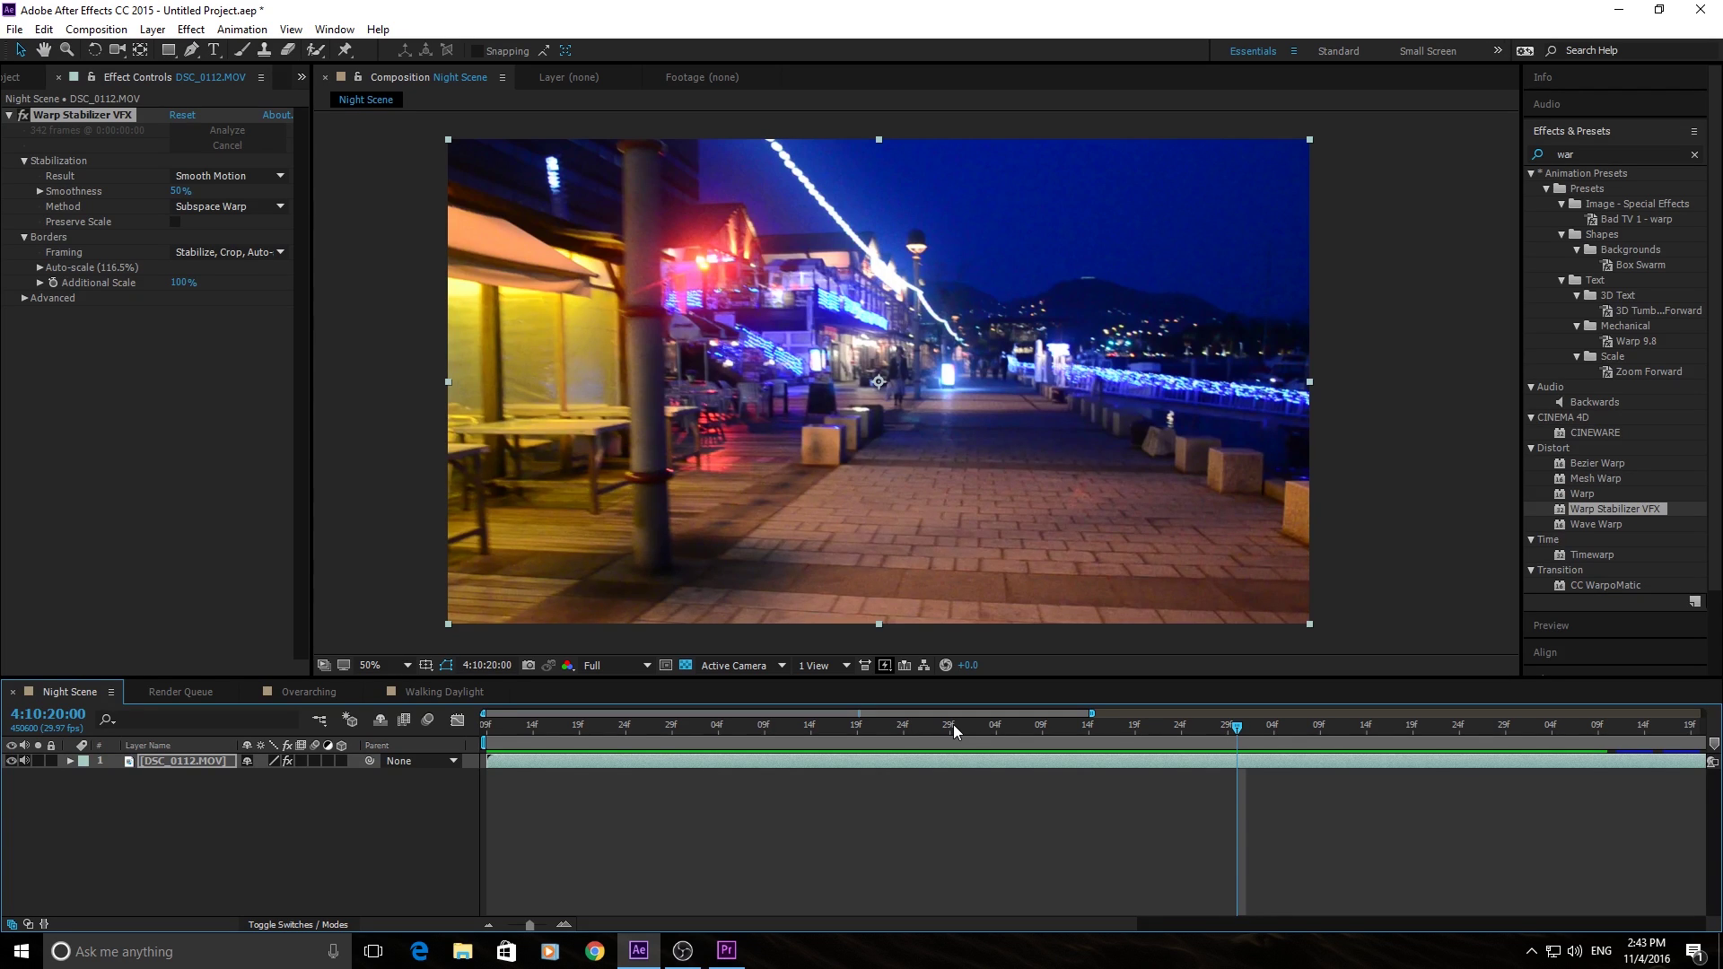
left_click_drag(953, 724, 491, 727)
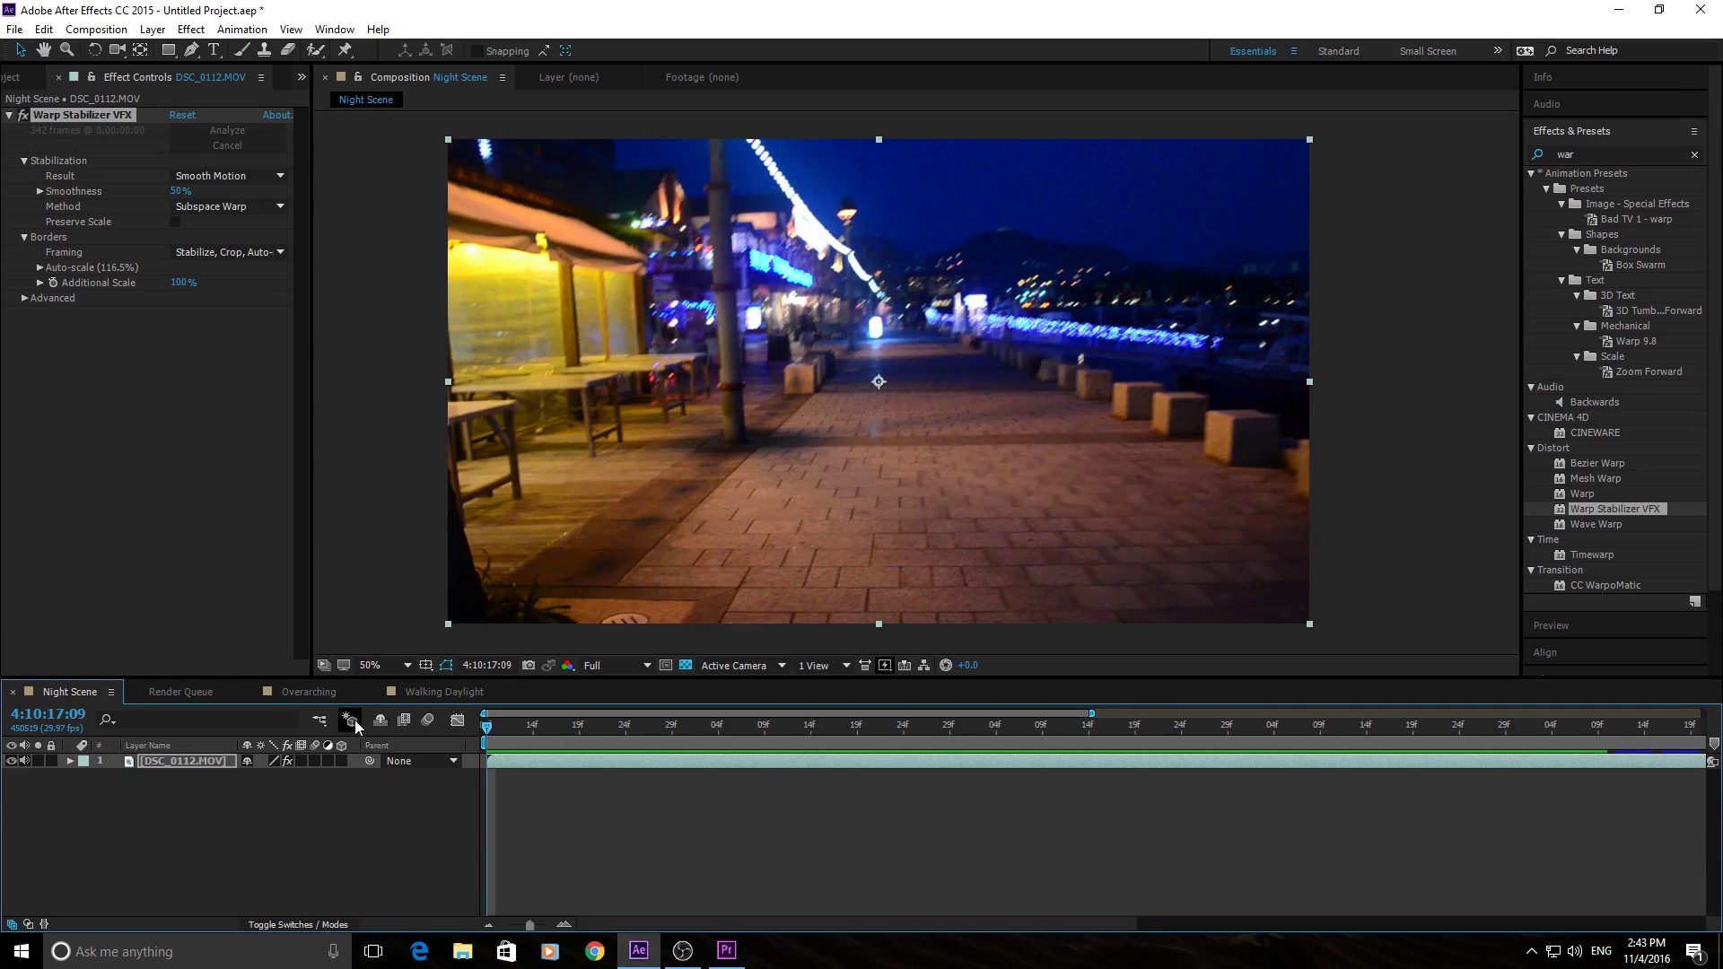
- Back in Walking Daylight, preview the stabilized clip, then view frame 0:00:02:18 at 25% zoom
left_click(311, 691)
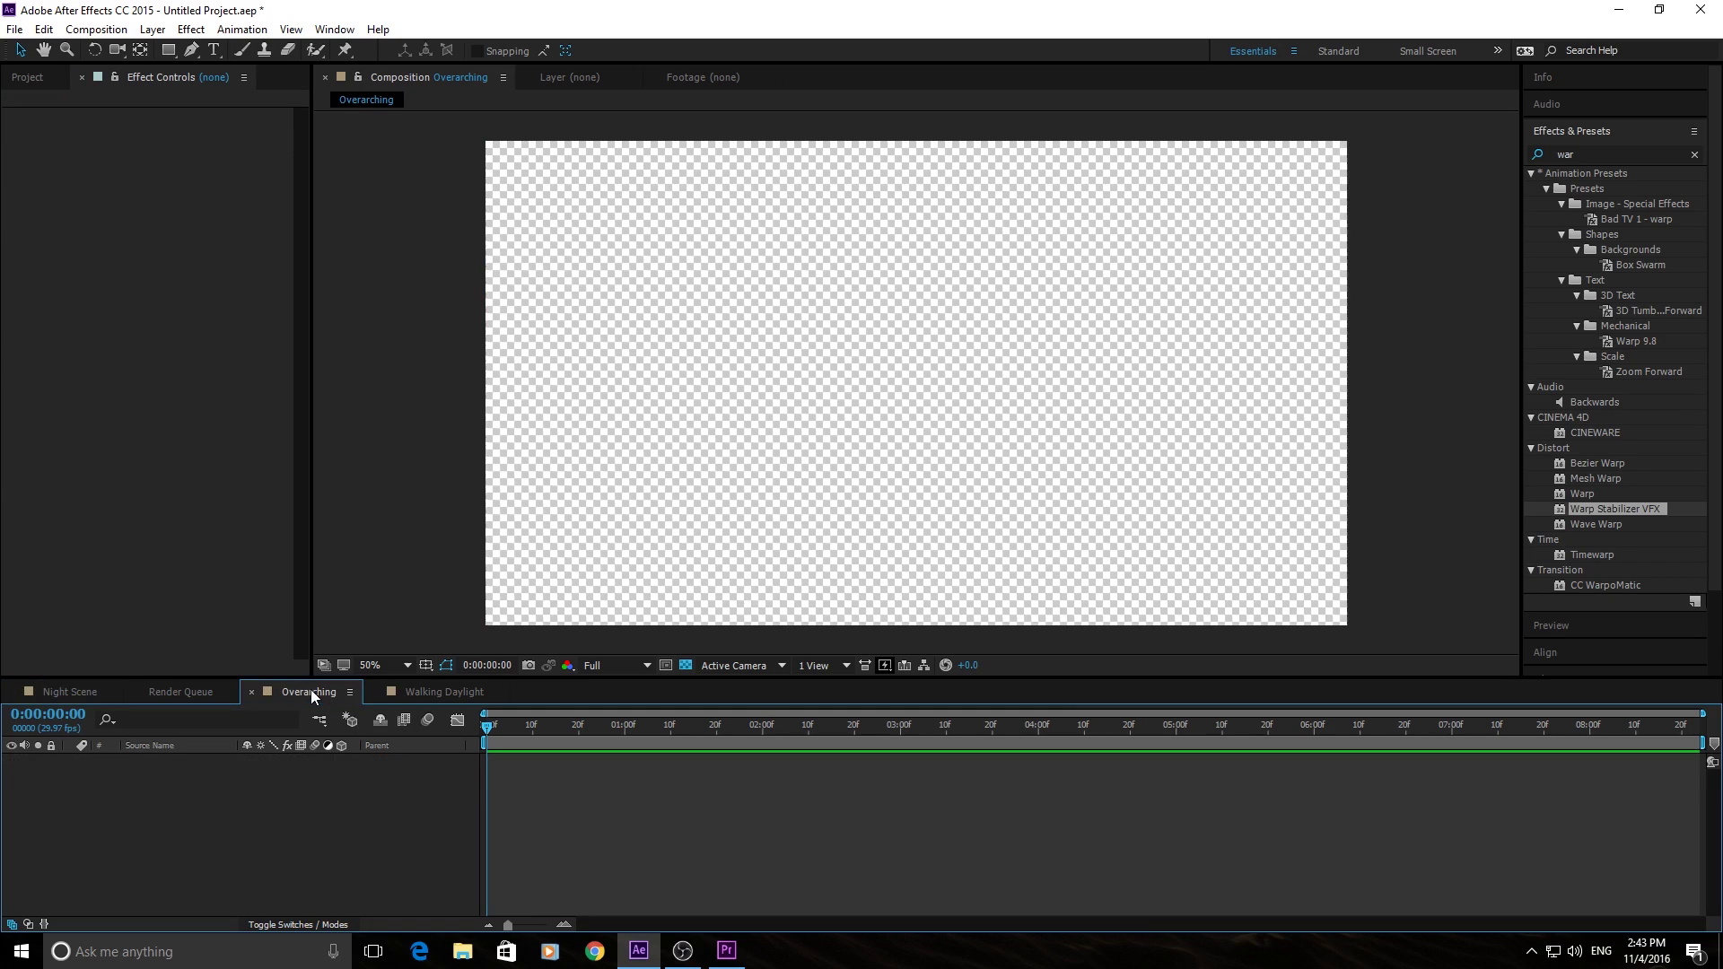
left_click(445, 691)
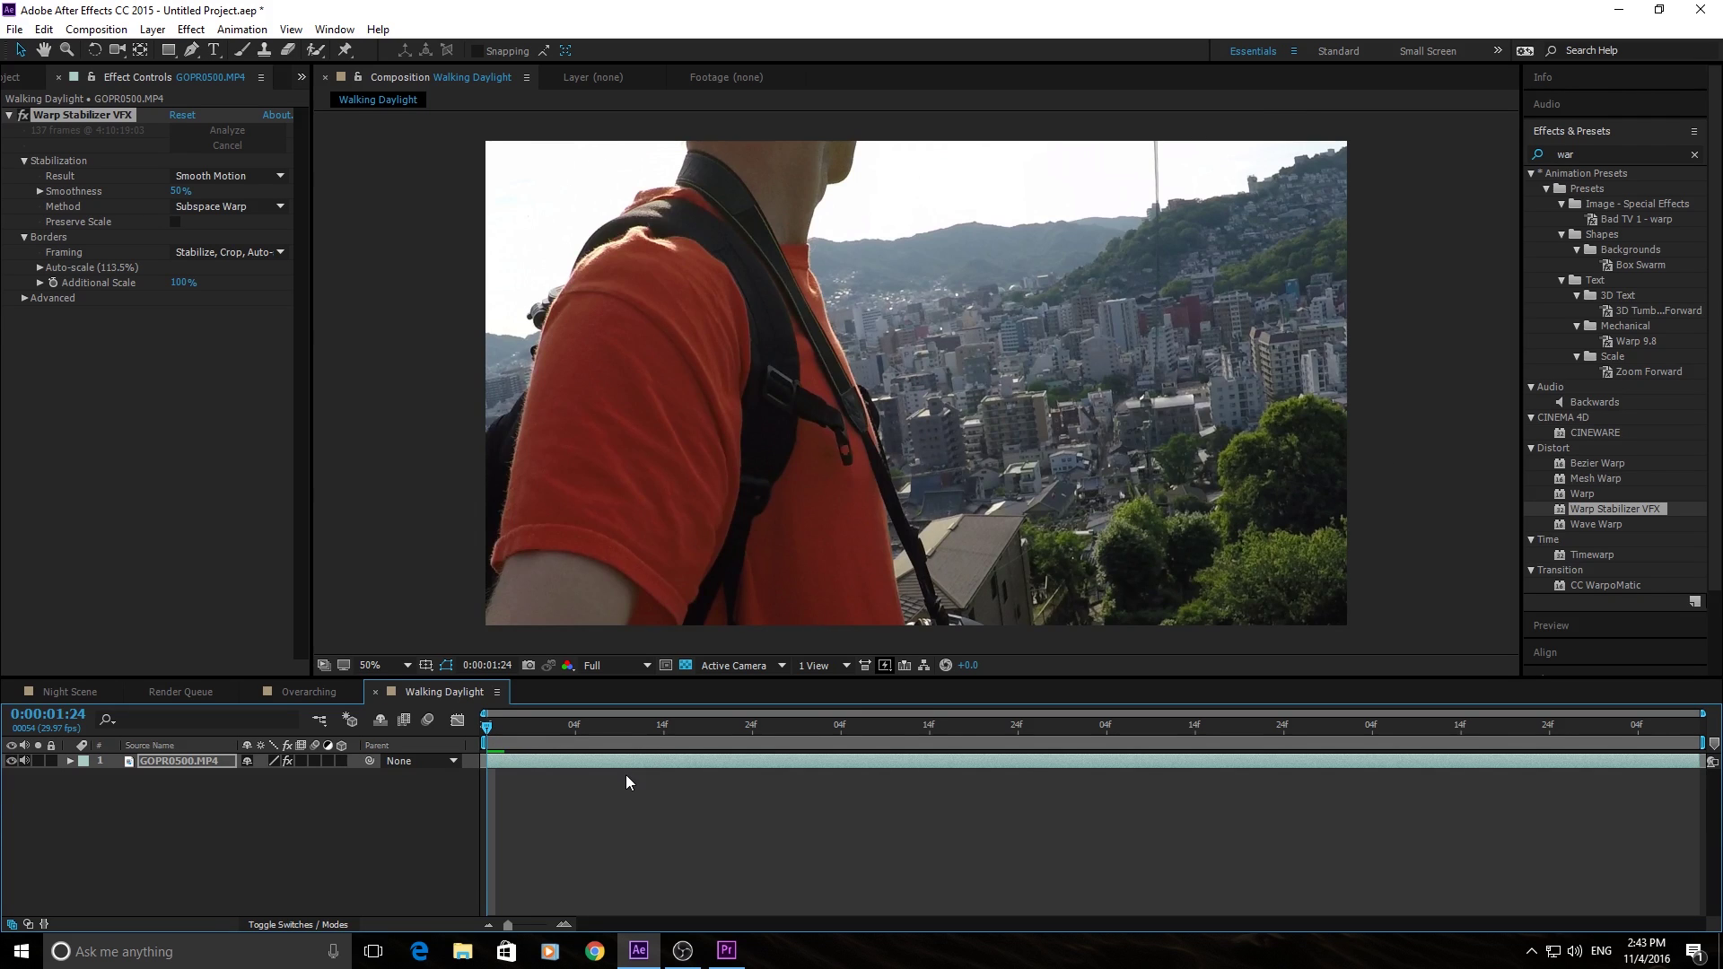
key("space")
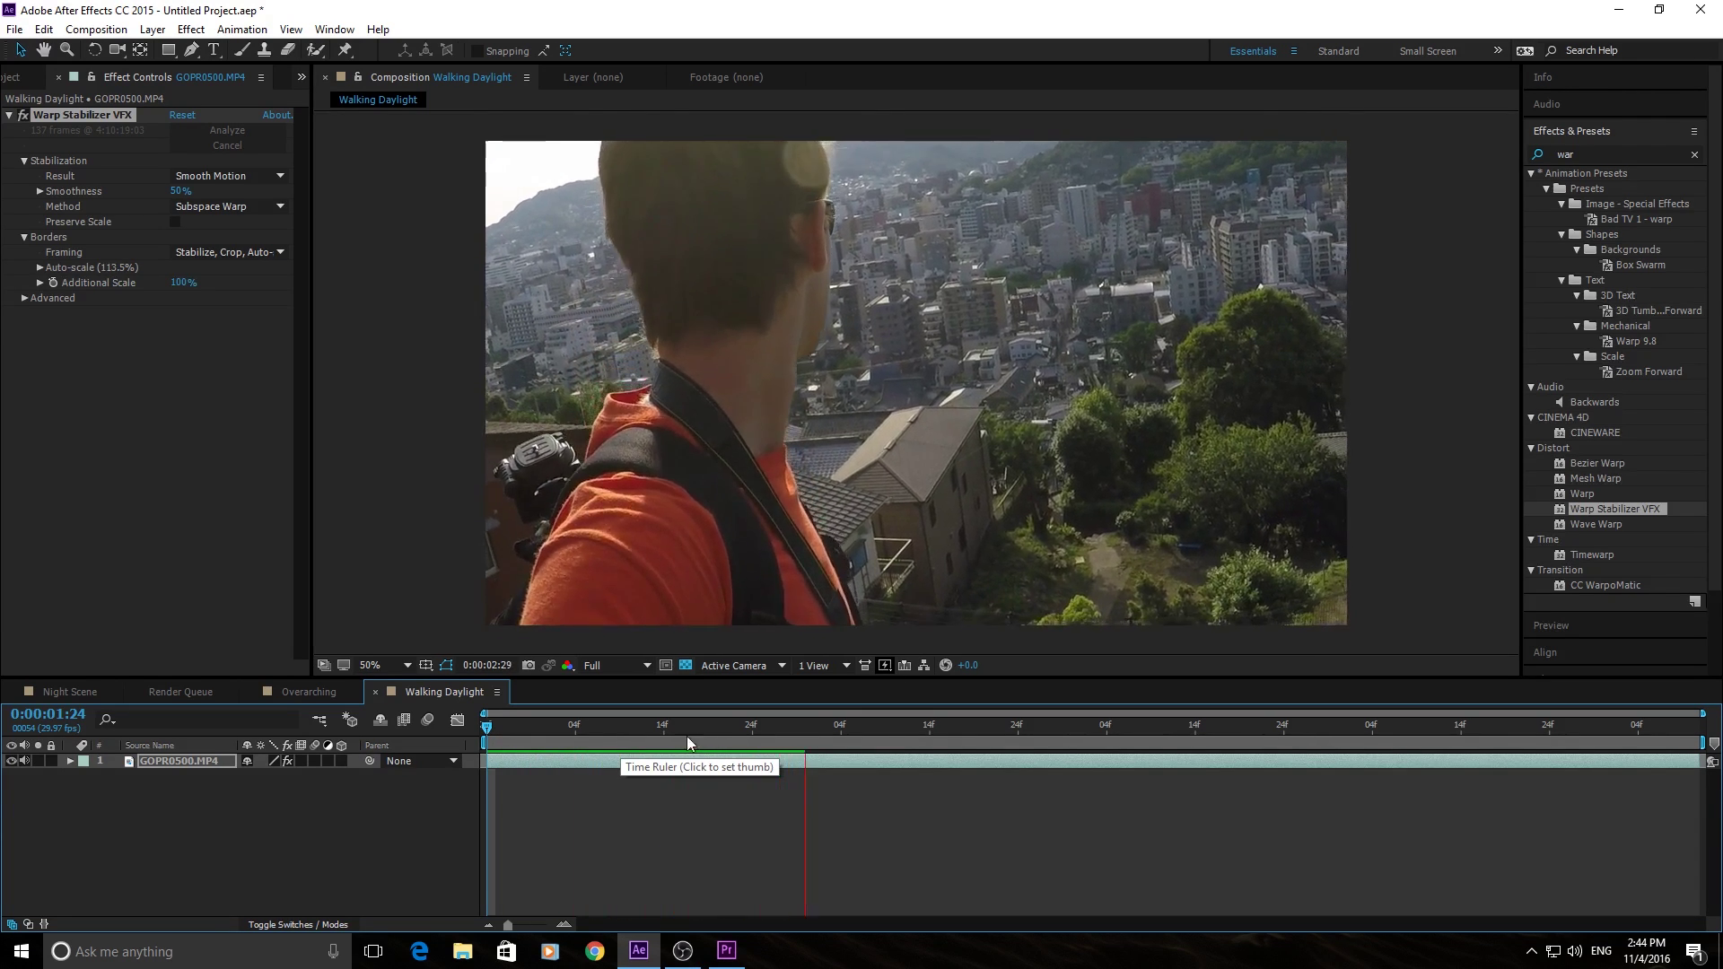
key("space")
key("space")
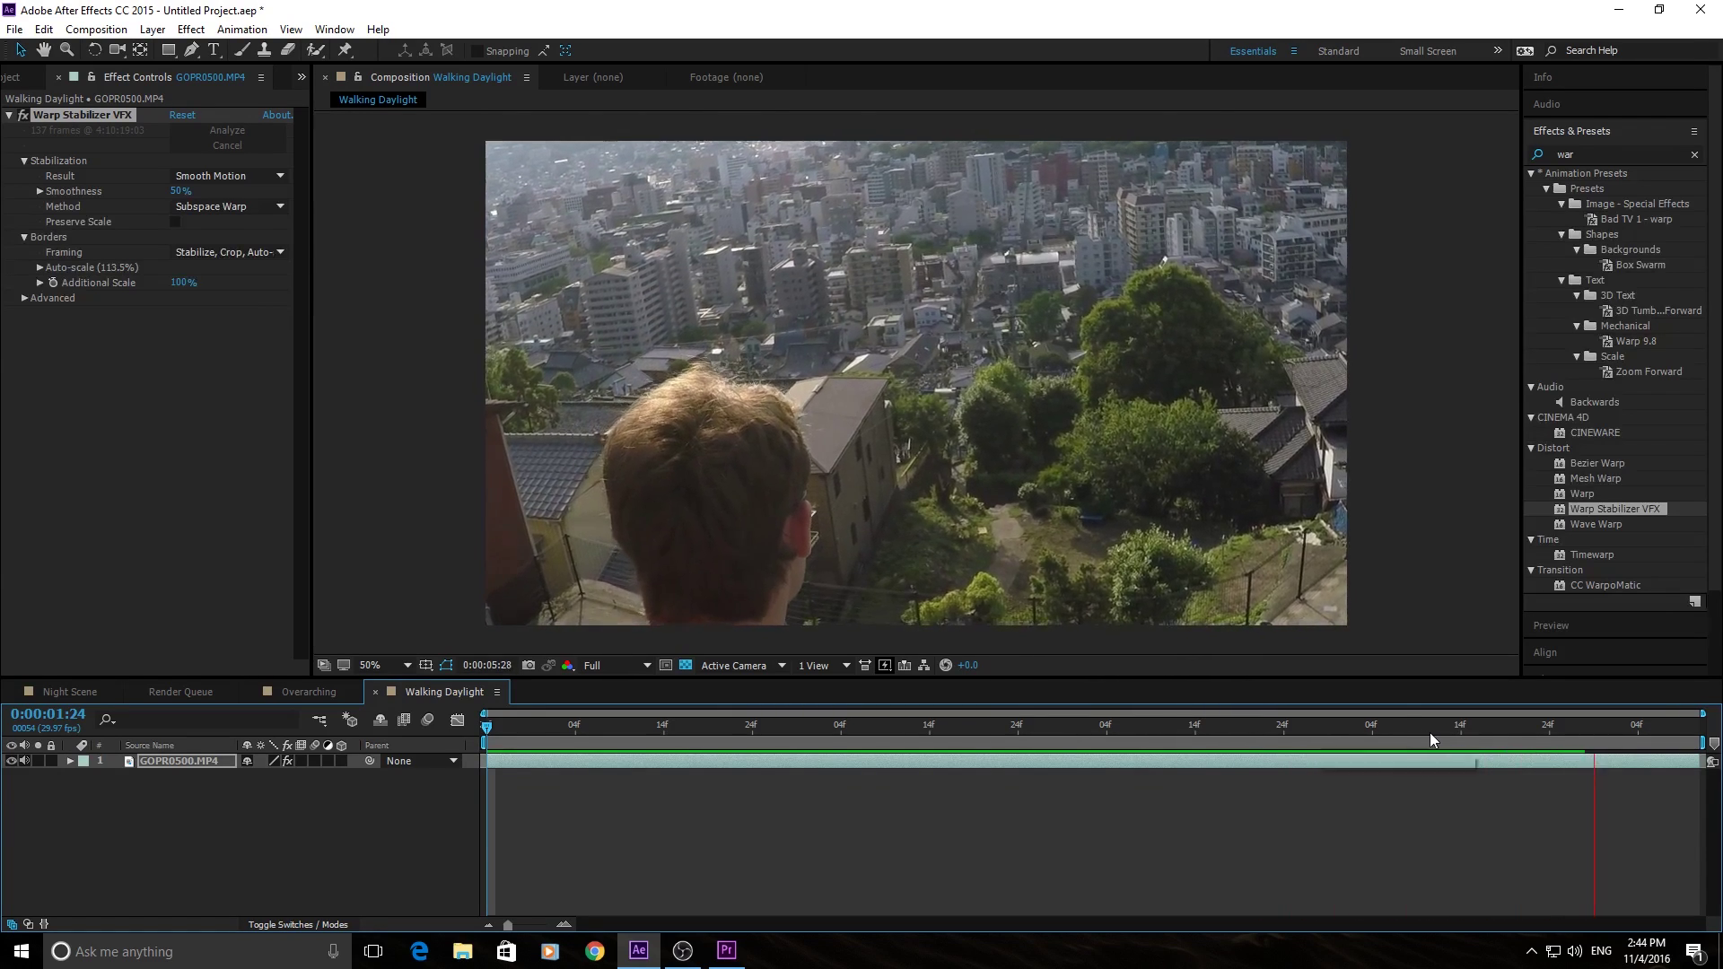
left_click_drag(1429, 732, 699, 728)
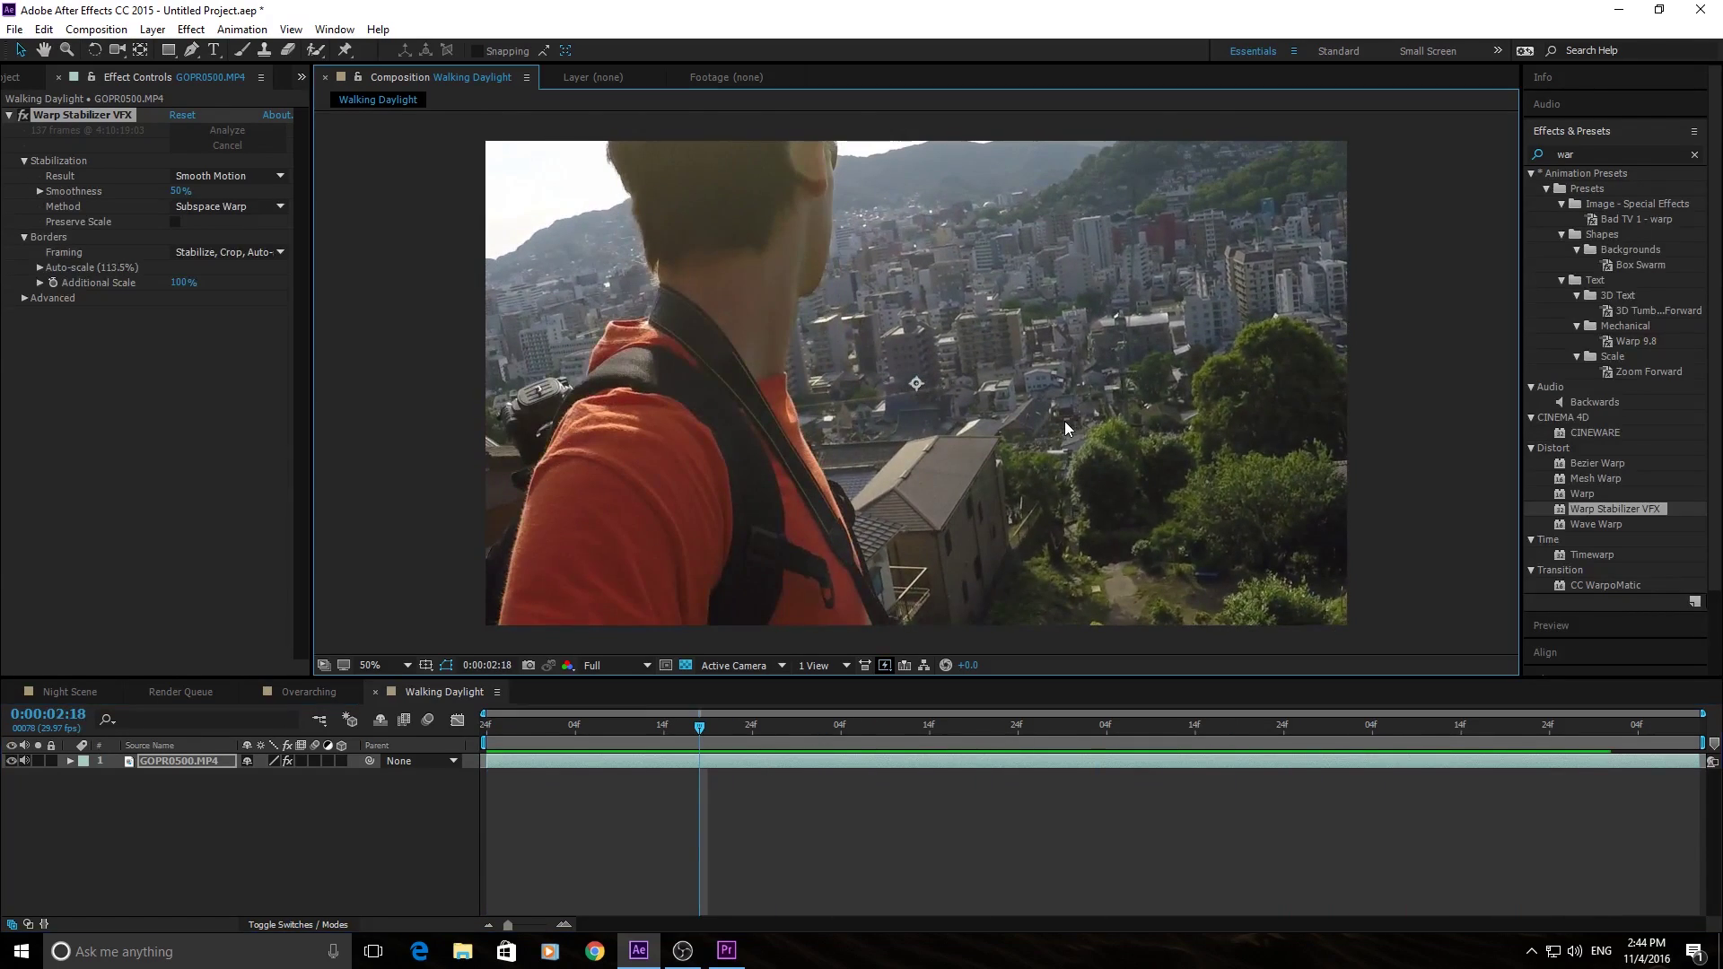
key("comma")
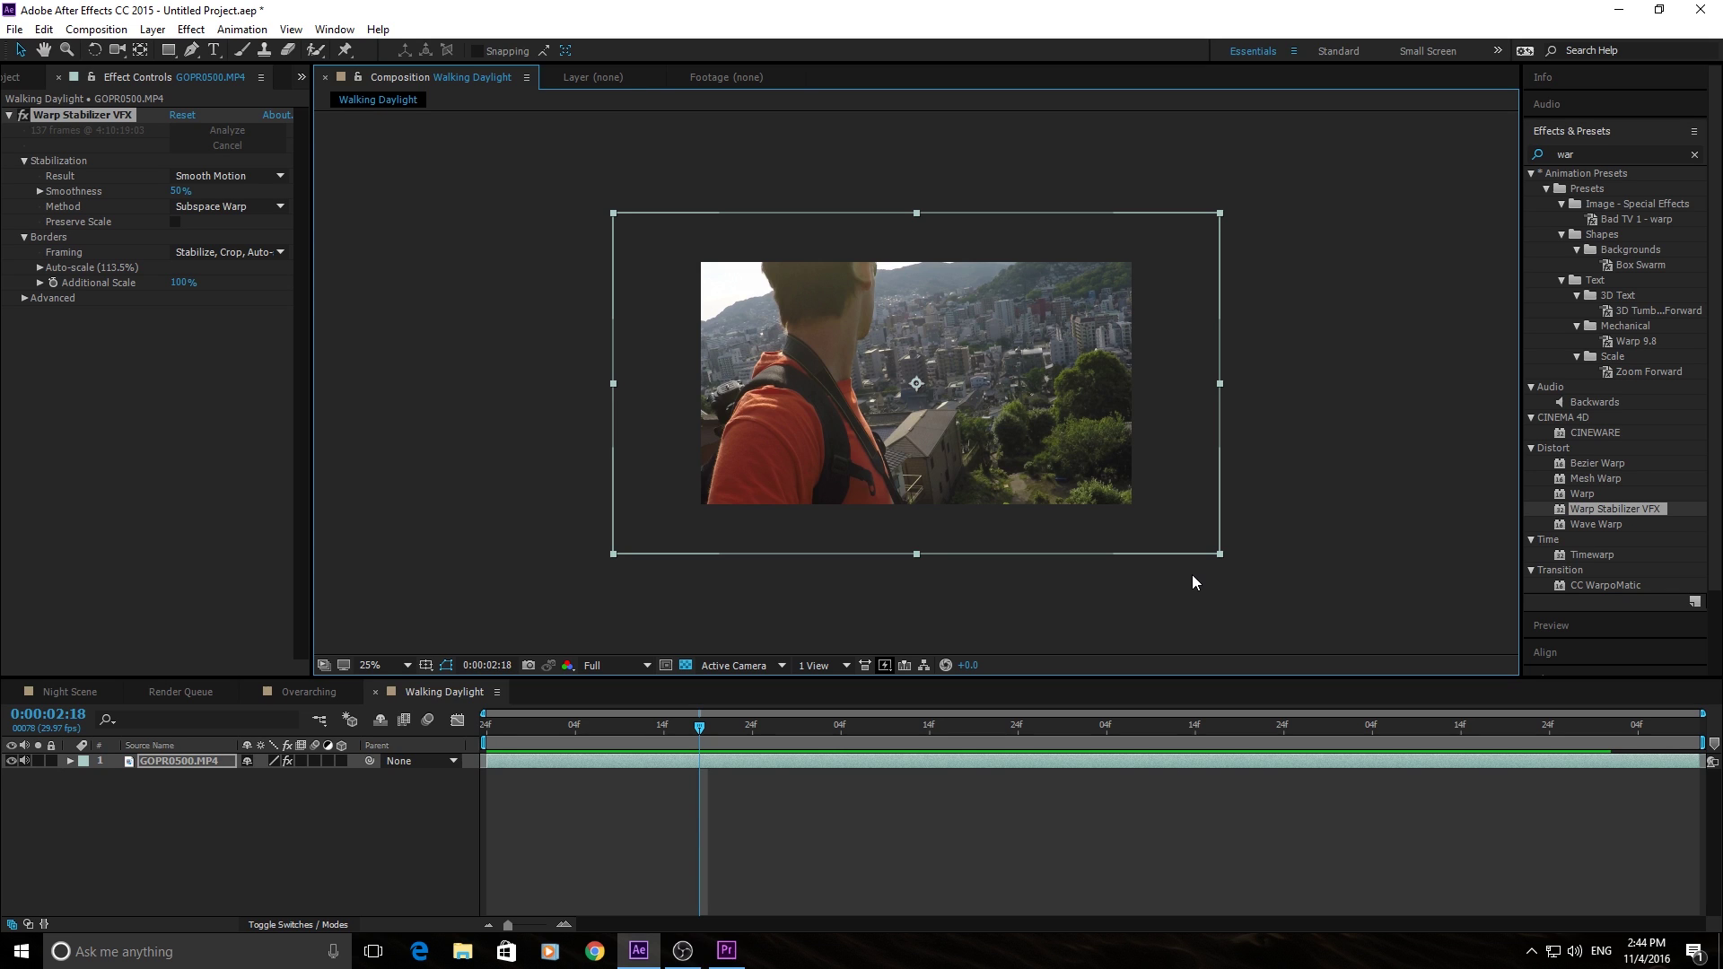
left_click(225, 254)
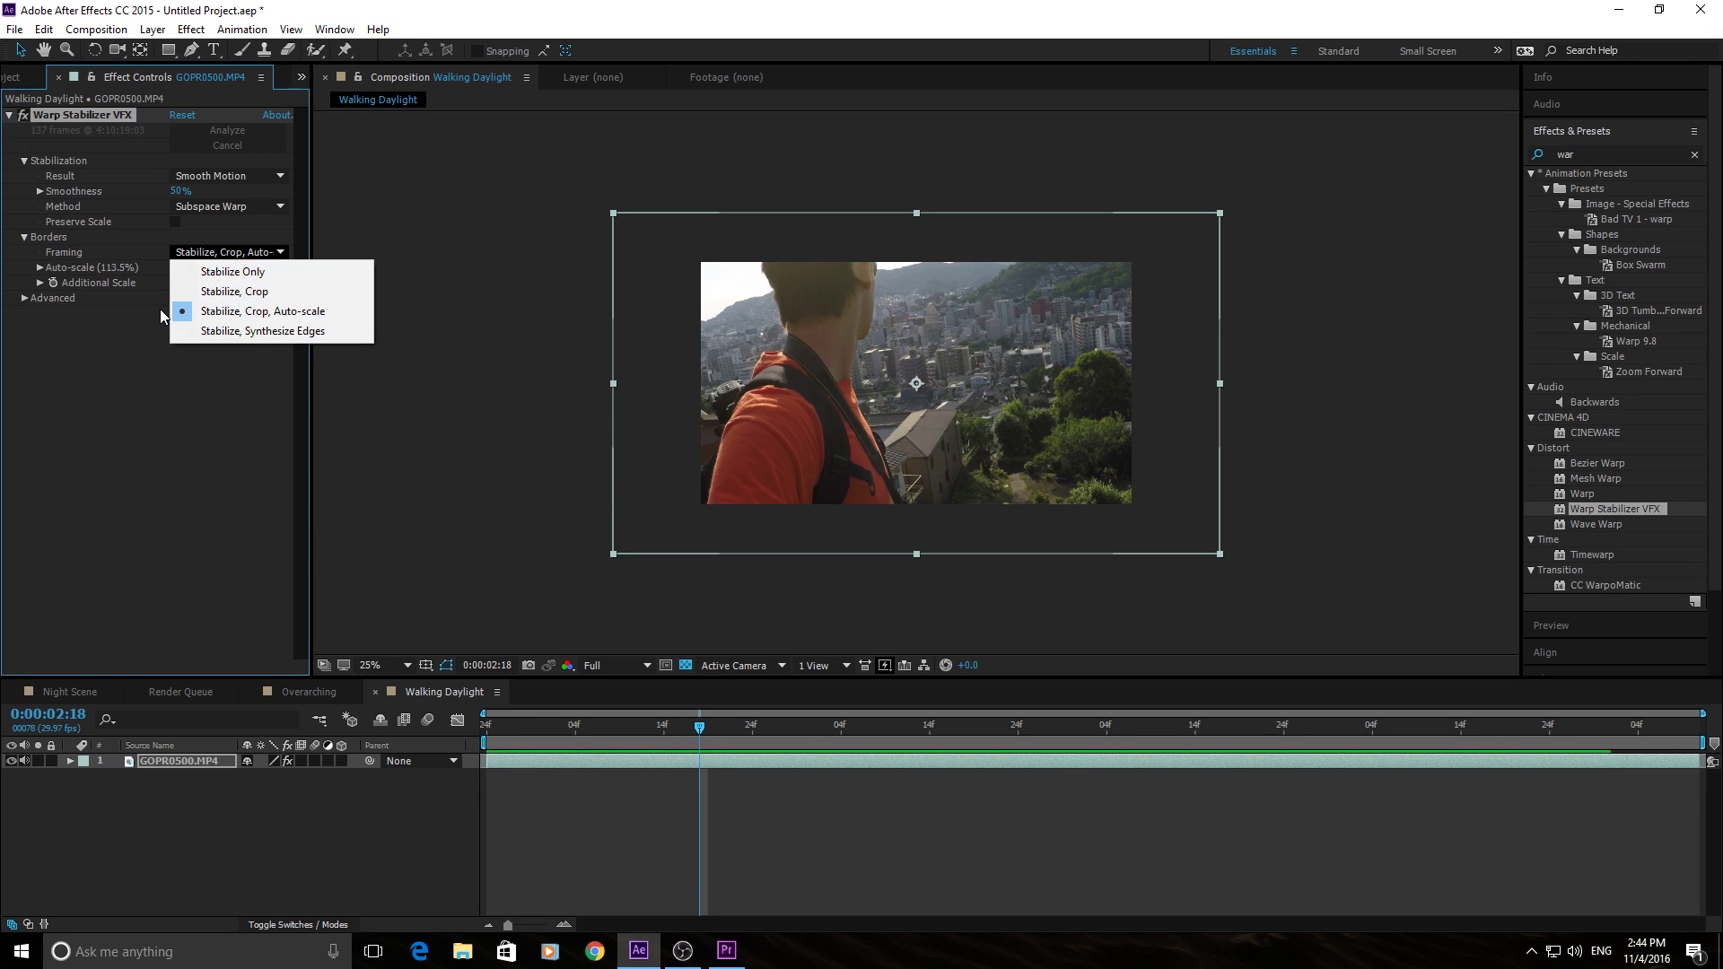
left_click(83, 341)
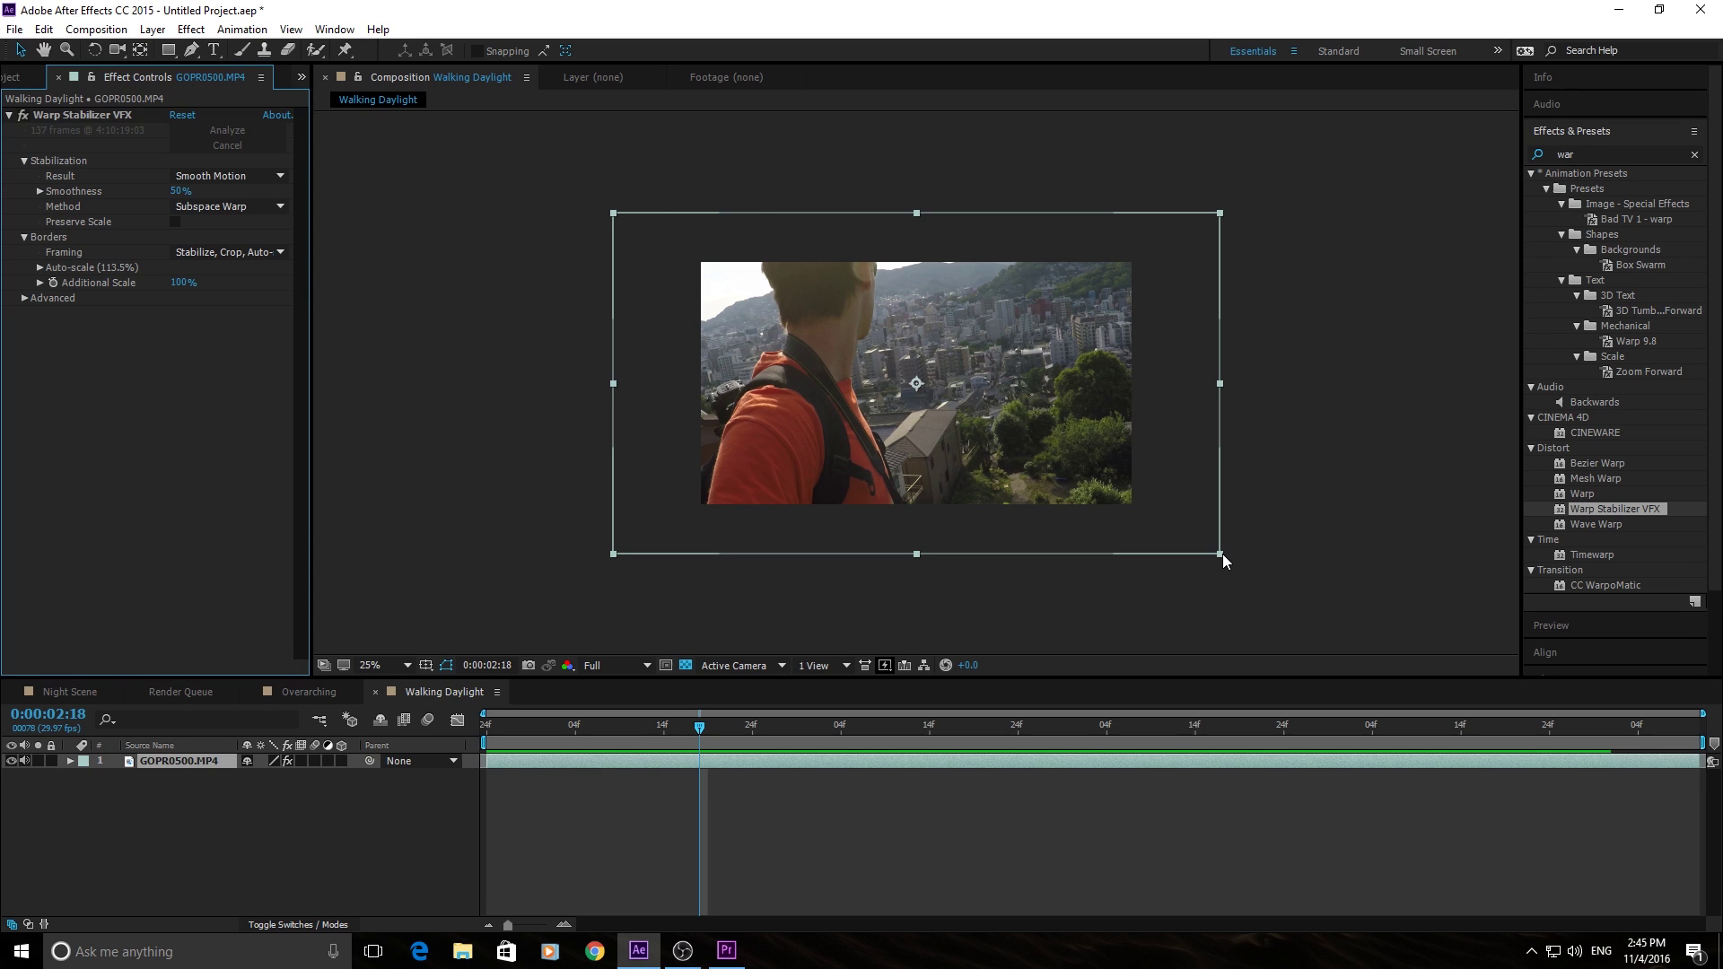
- Scale the stabilized layer down to just cover the frame, return to 50% view, and preview
left_click_drag(1220, 557, 1164, 517)
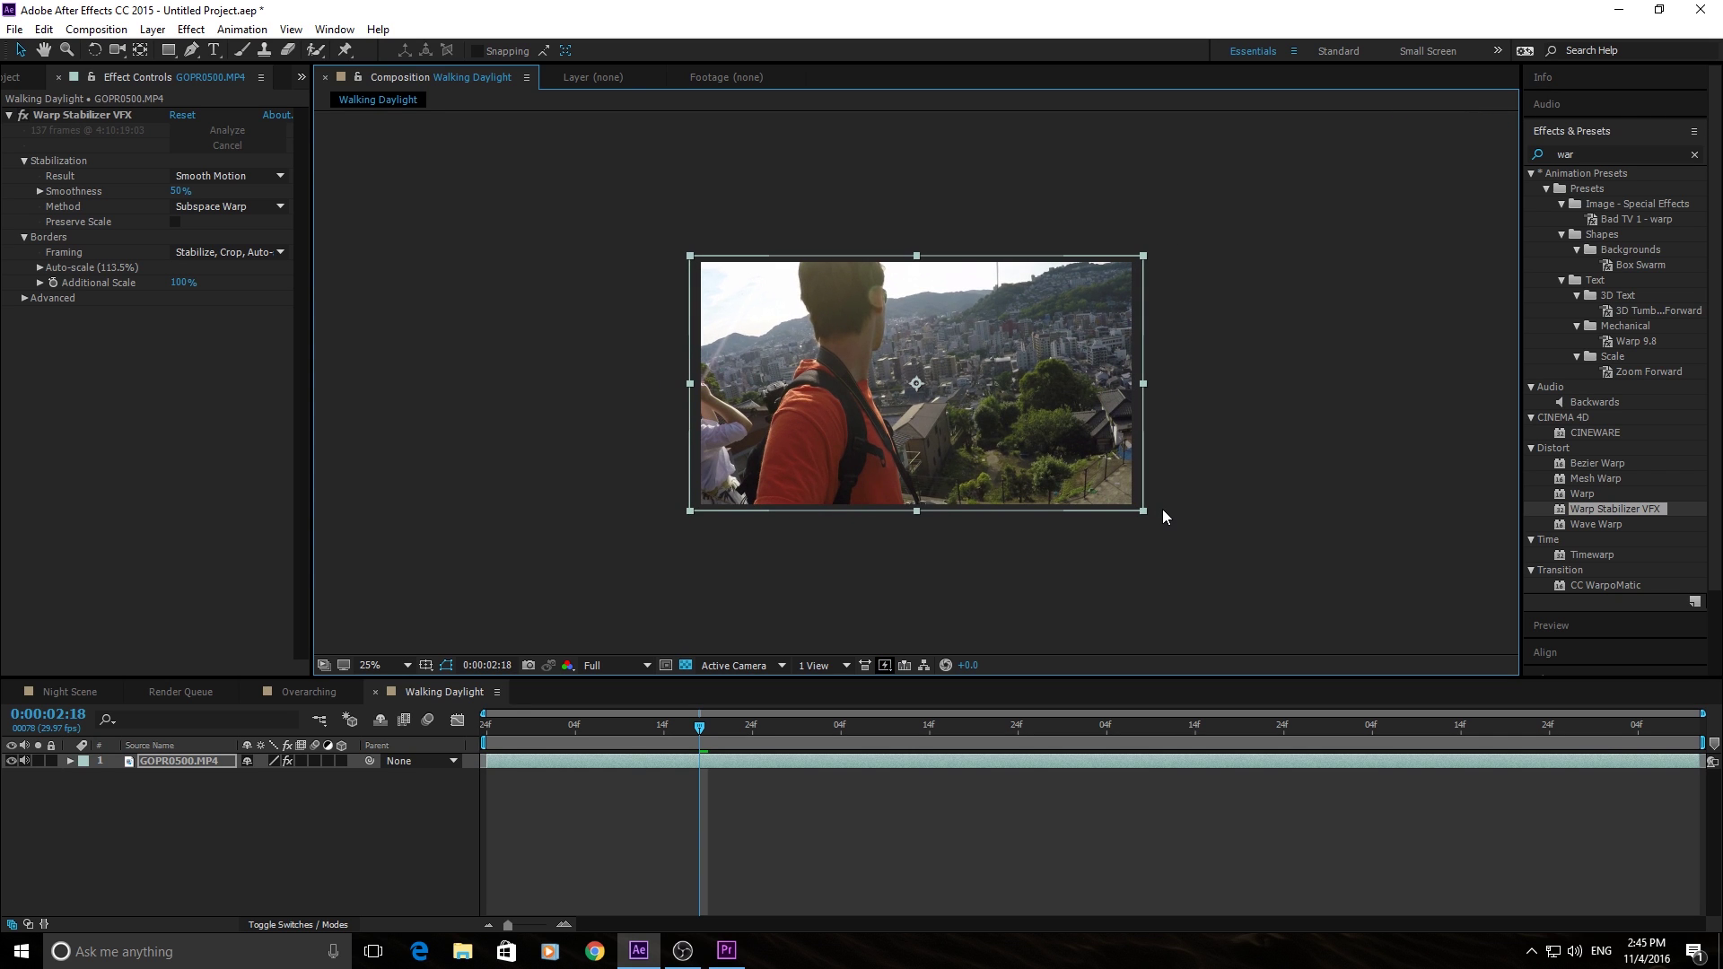
key("period")
key("period")
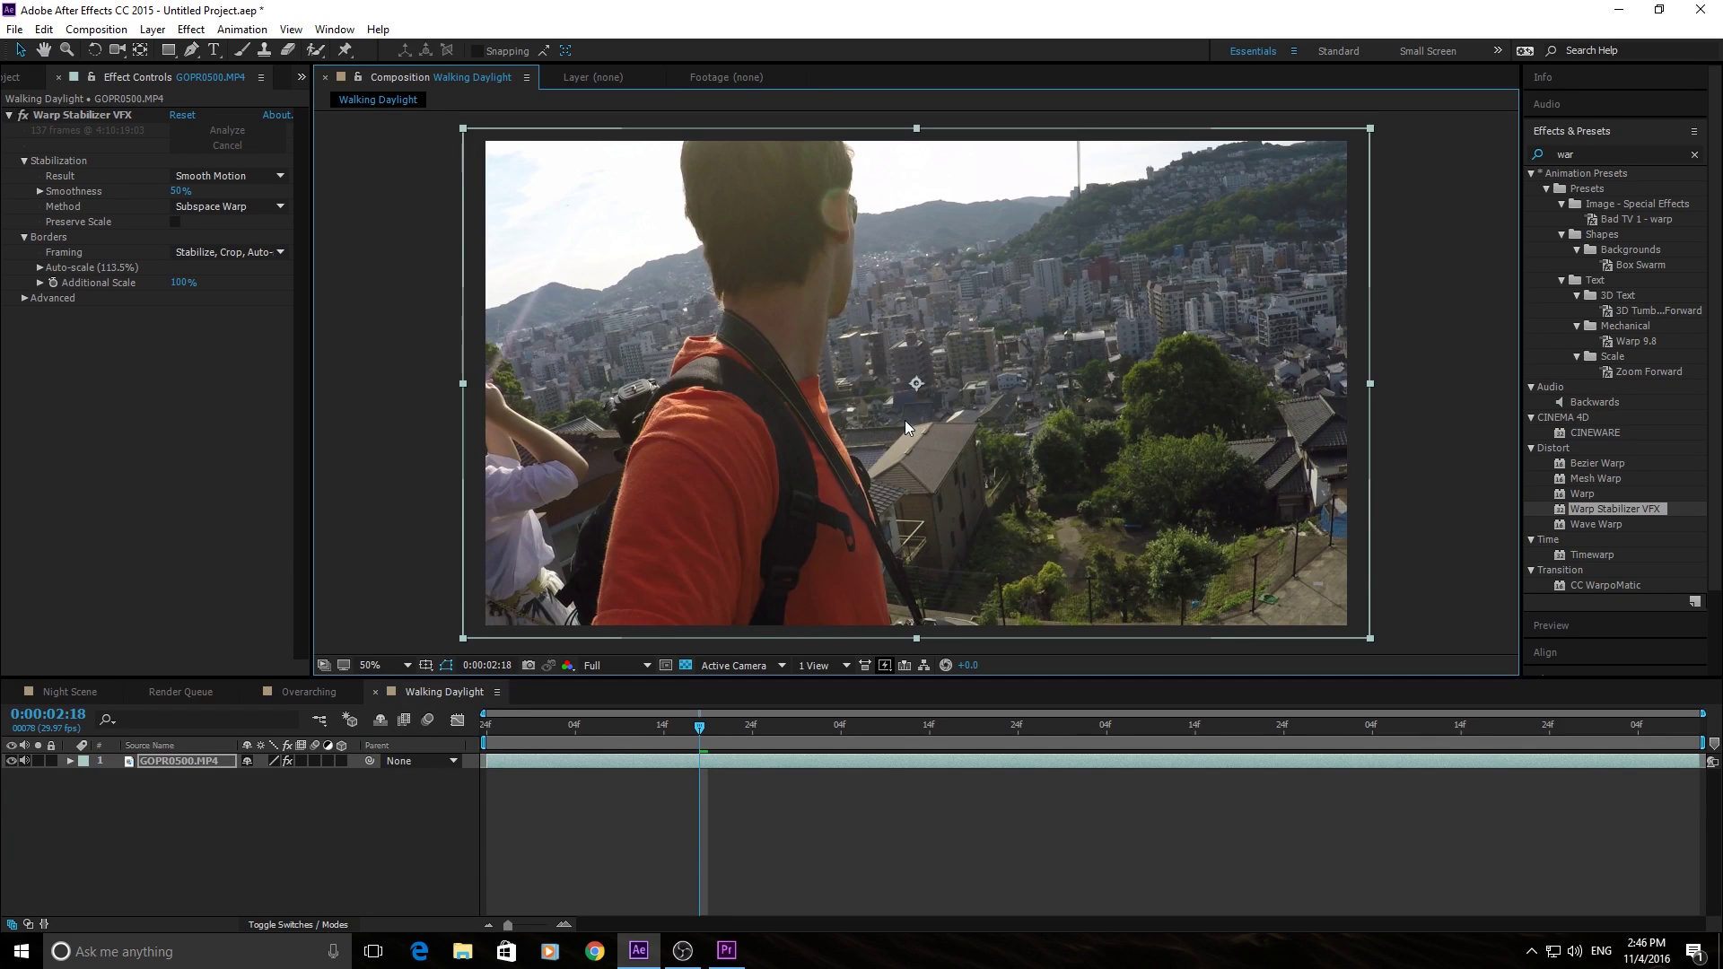
left_click(542, 745)
key("space")
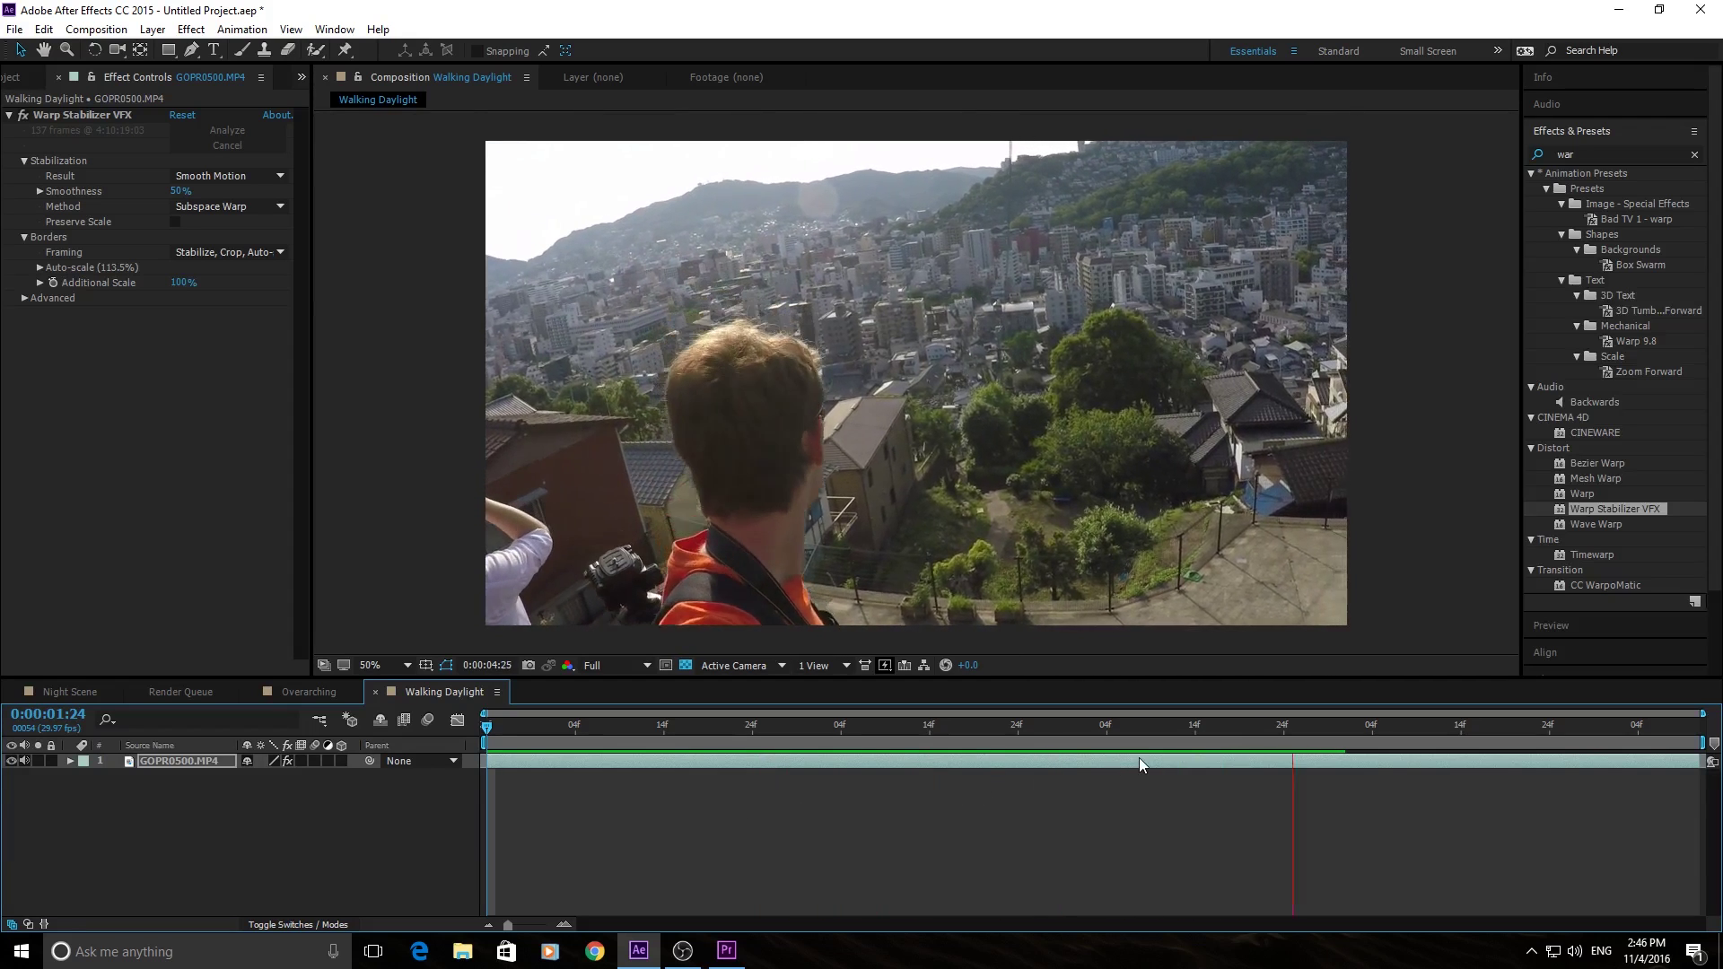
left_click(1138, 759)
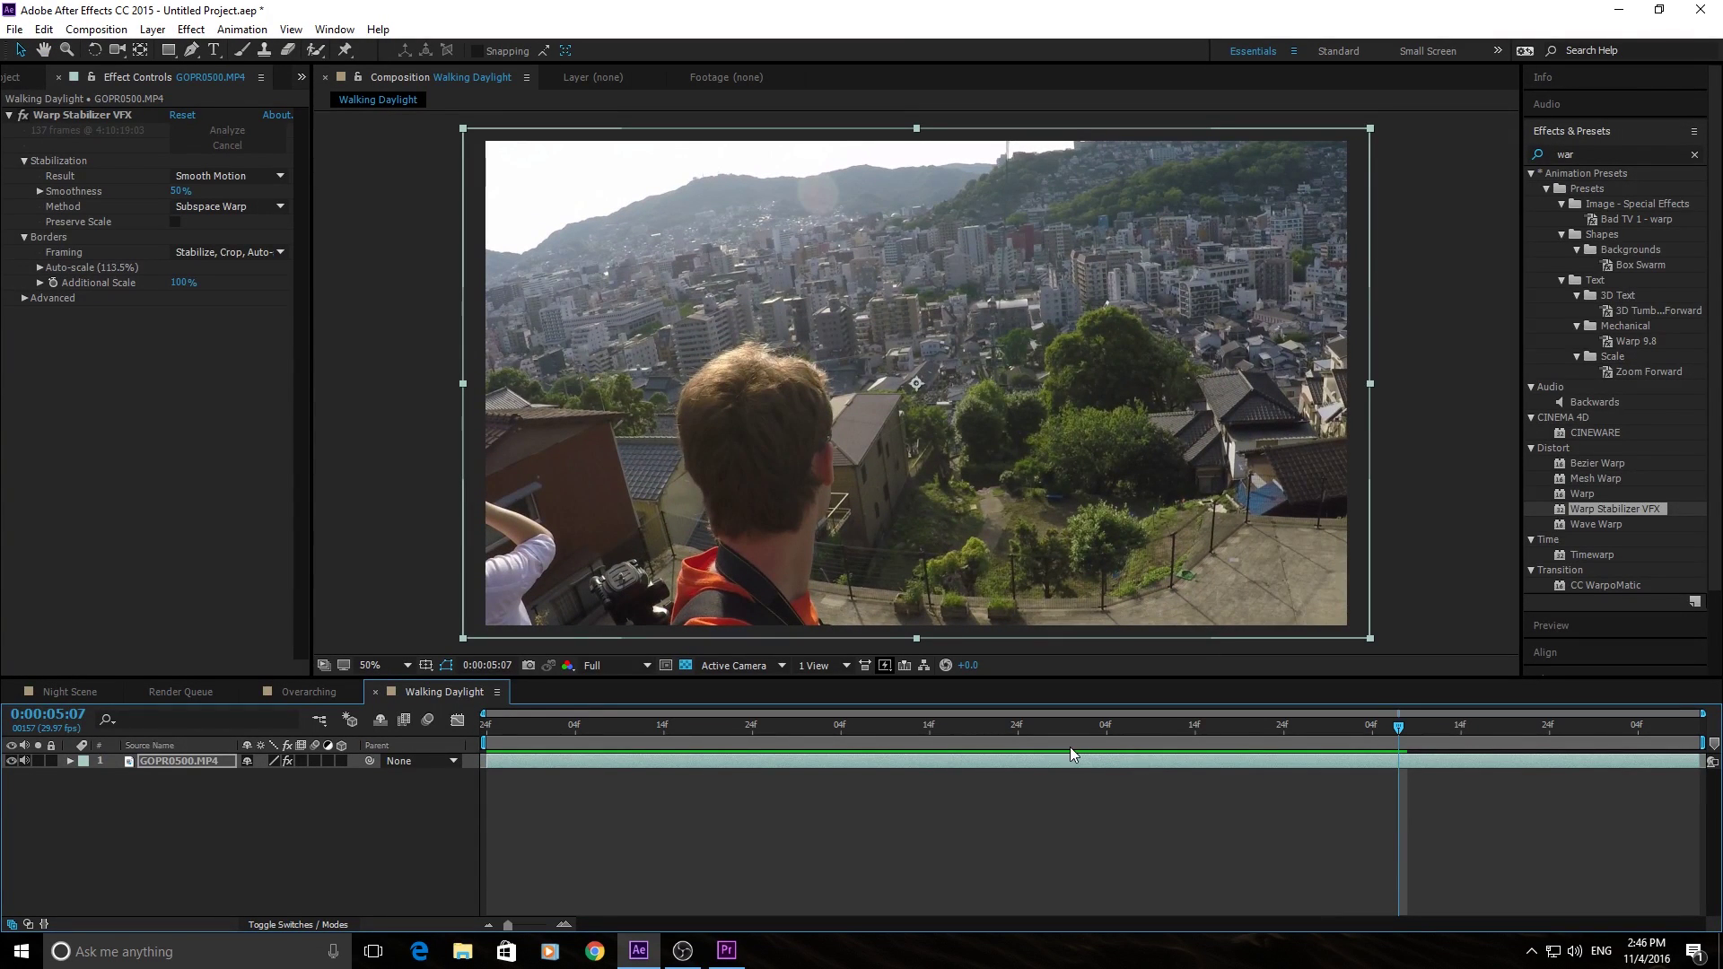
left_click_drag(964, 724, 480, 724)
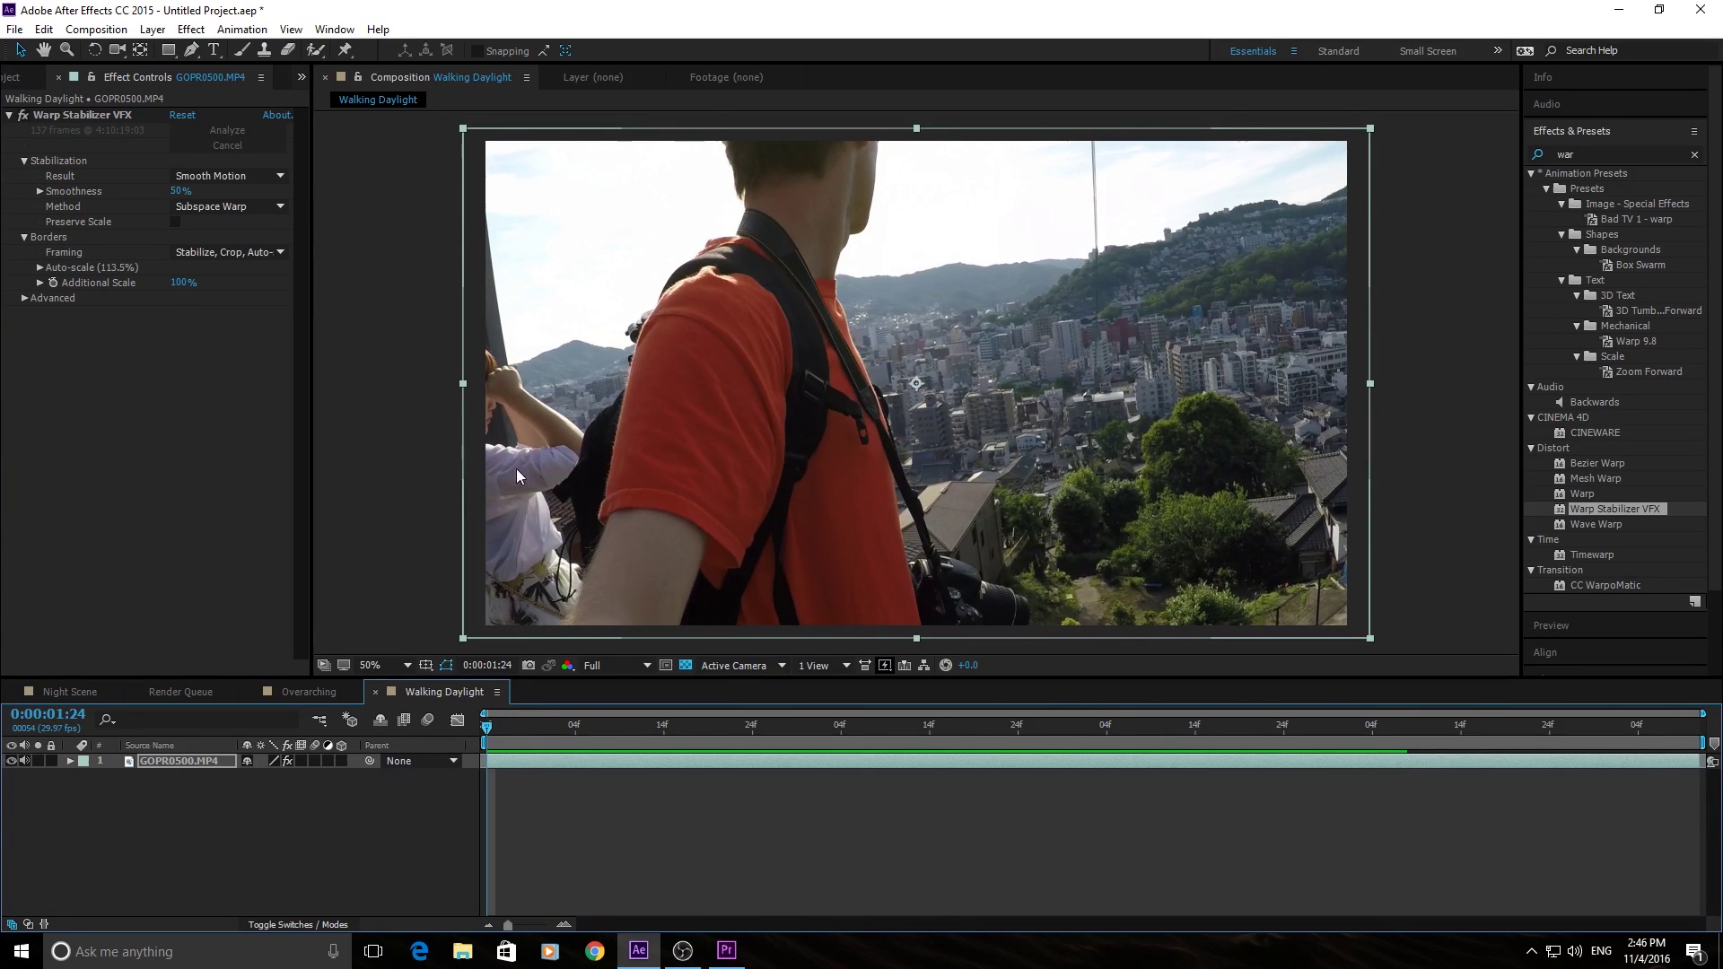
key("space")
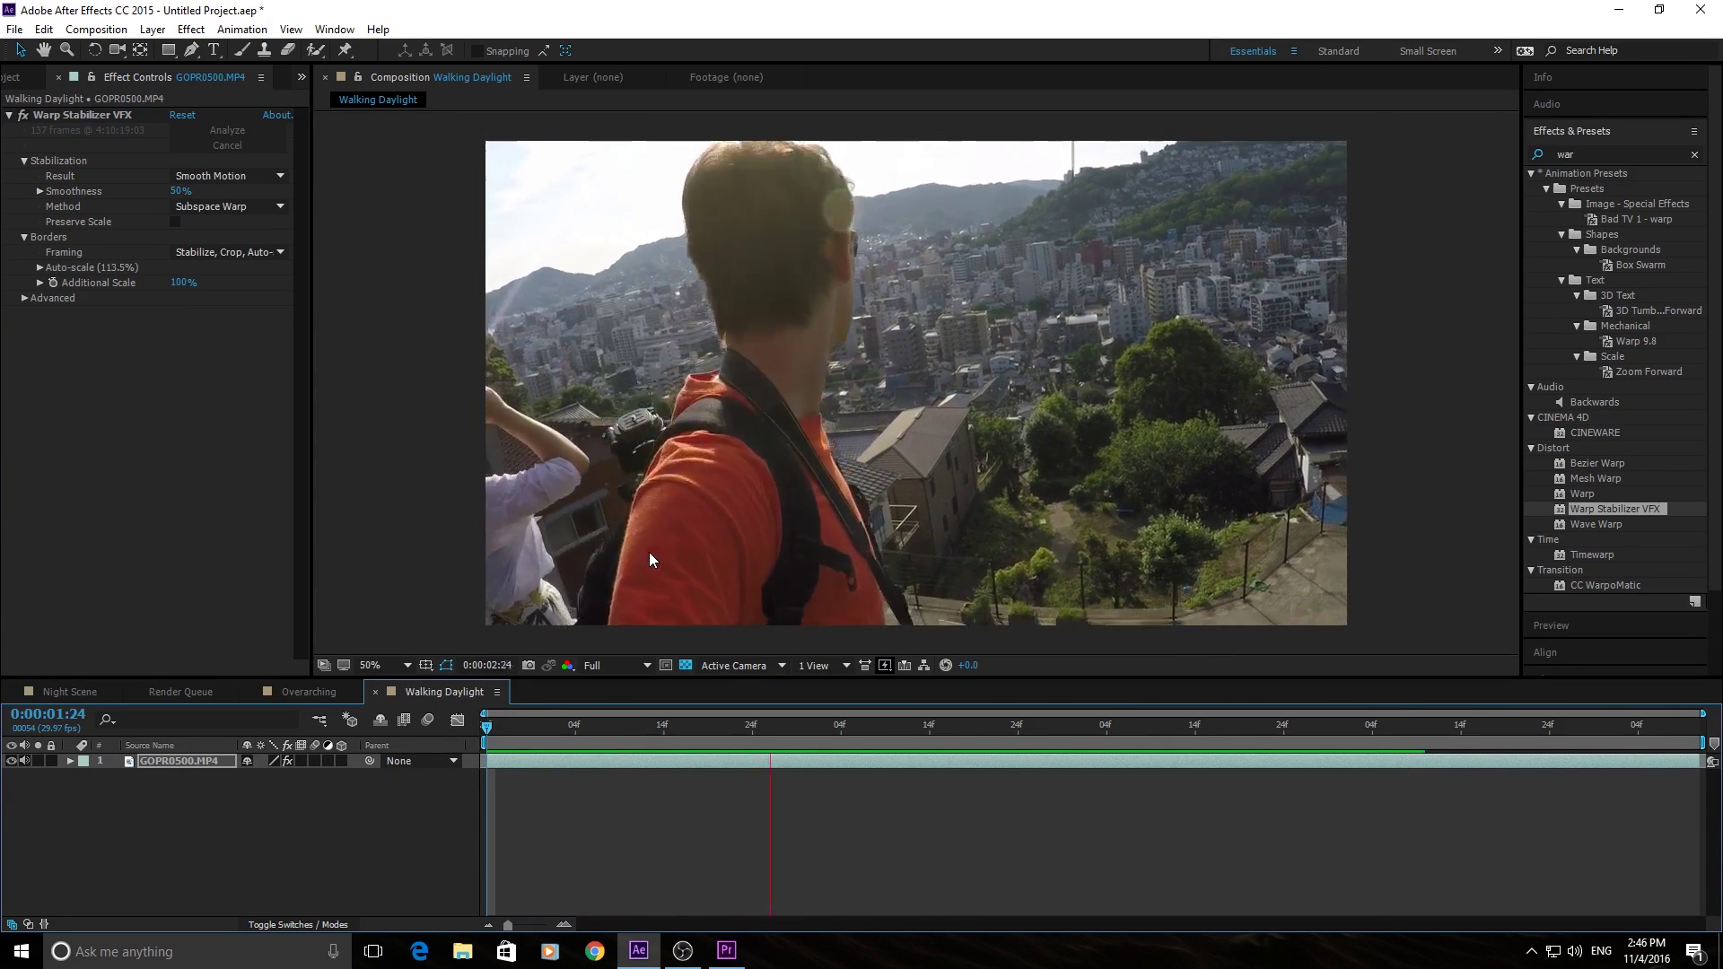
key("space")
key("space")
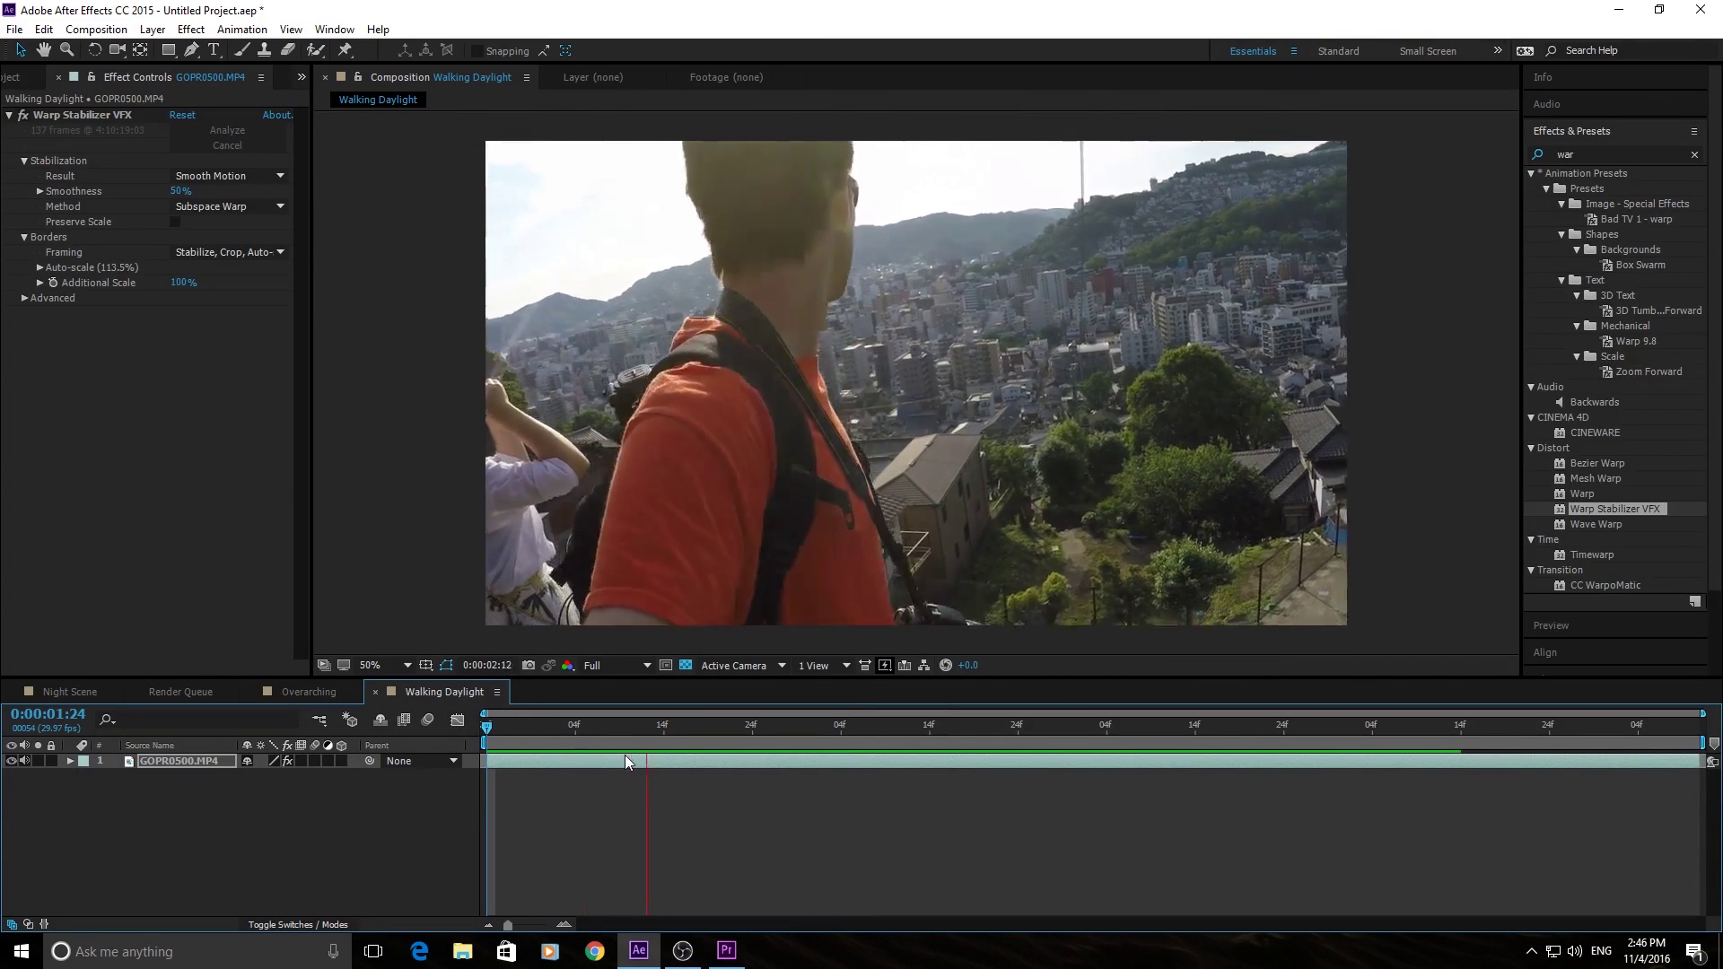
key("space")
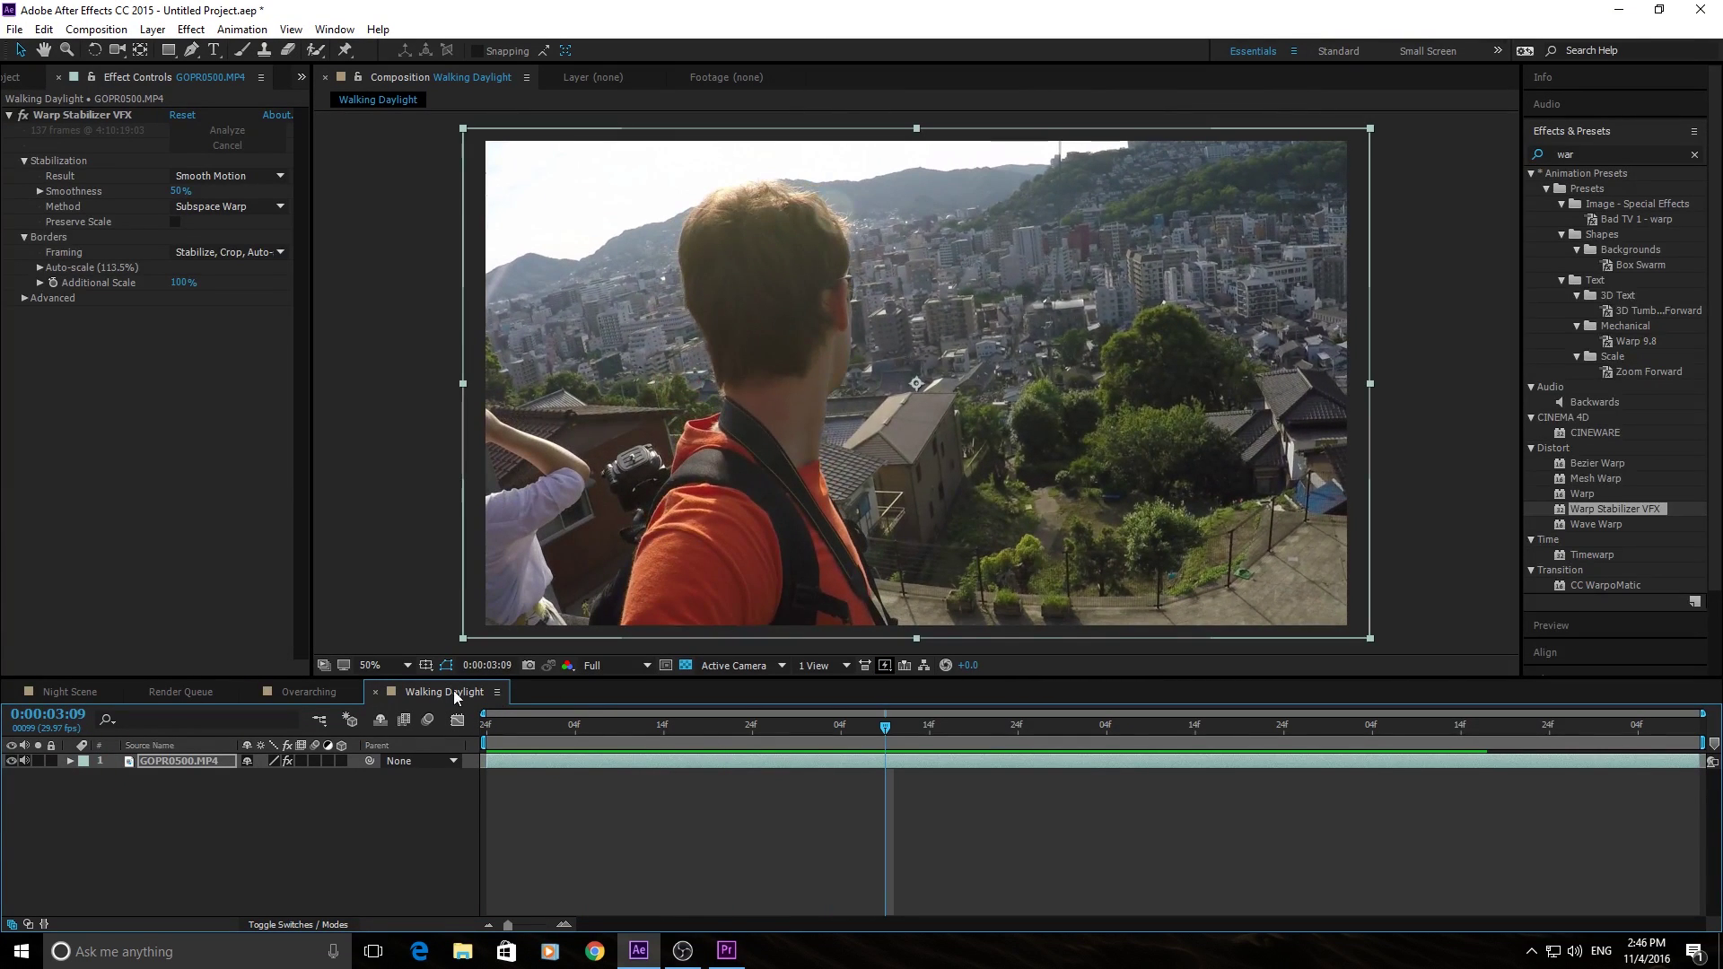
left_click(484, 726)
key("space")
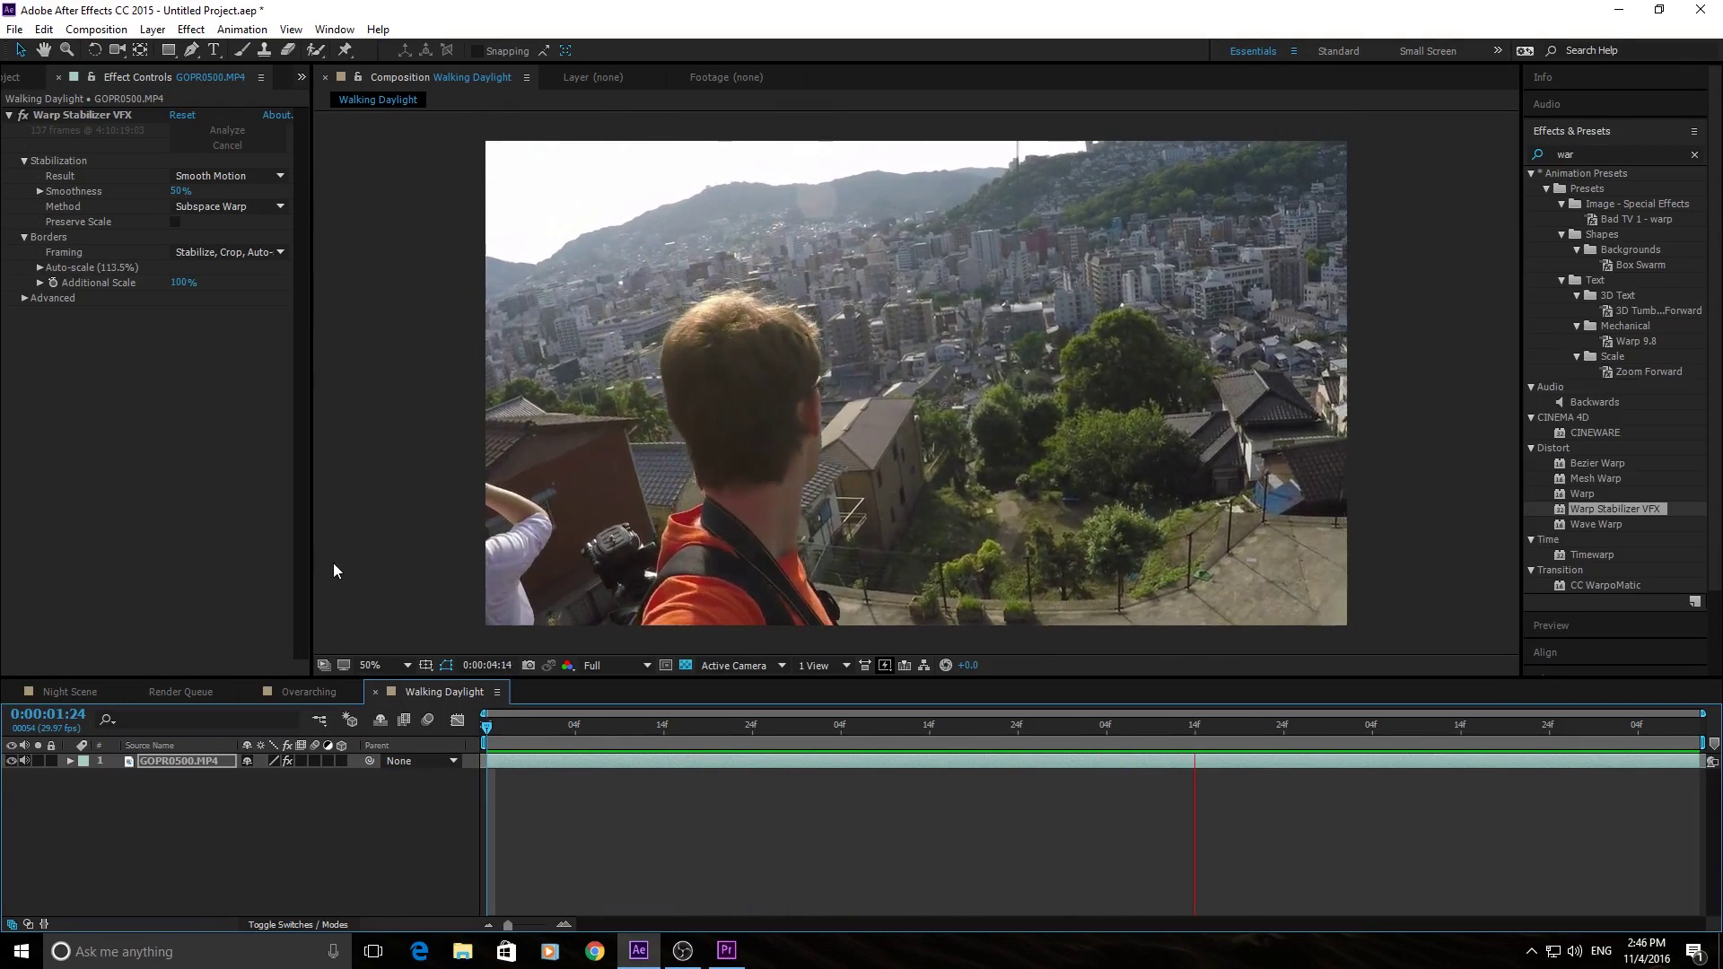
key("space")
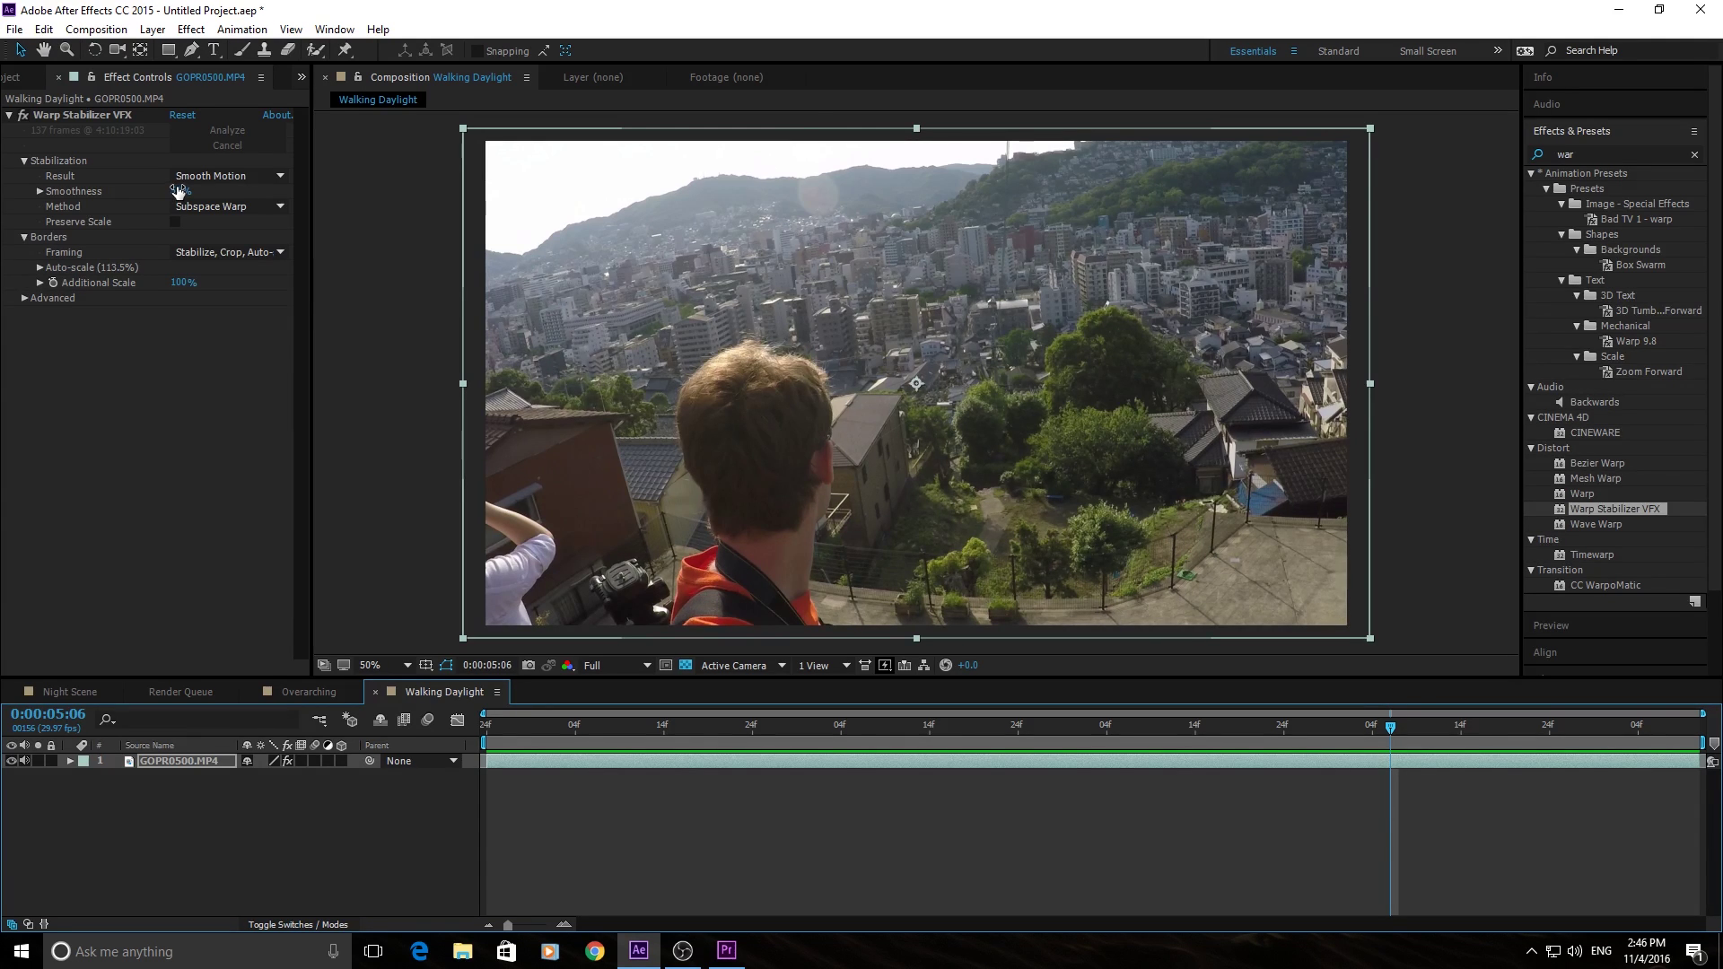
- Lower Warp Stabilizer Smoothness to 24% and preview from the clip start
left_click_drag(179, 191, 158, 188)
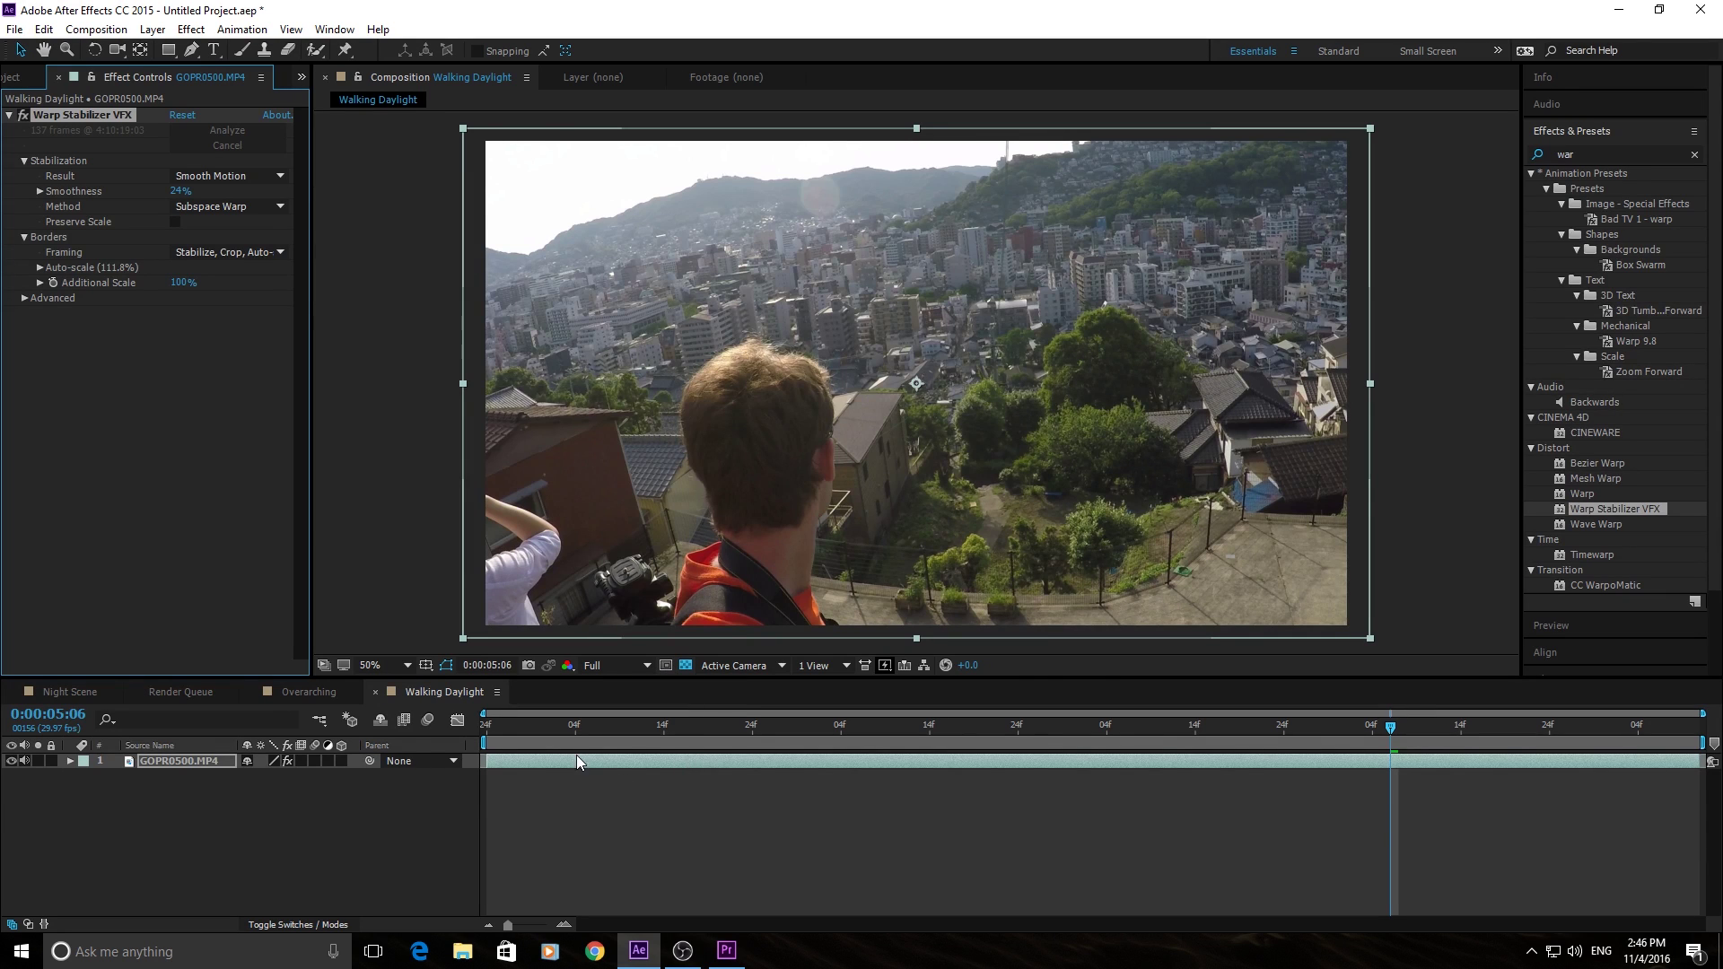
left_click_drag(537, 728, 496, 726)
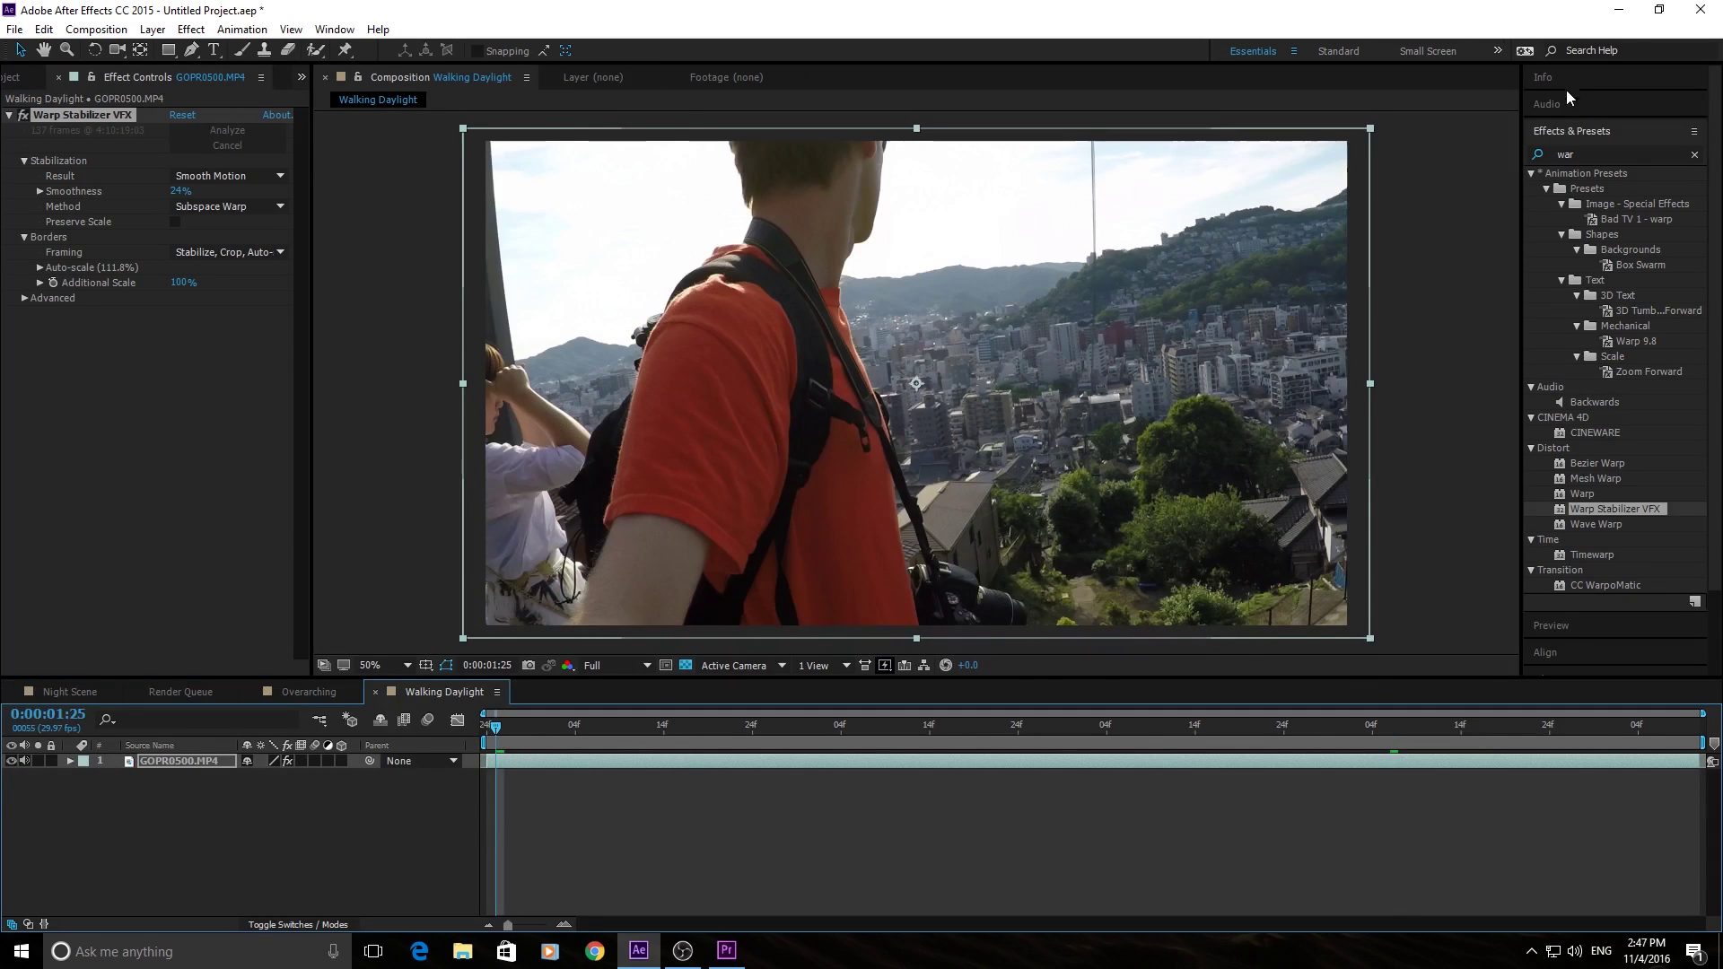
left_click(1581, 626)
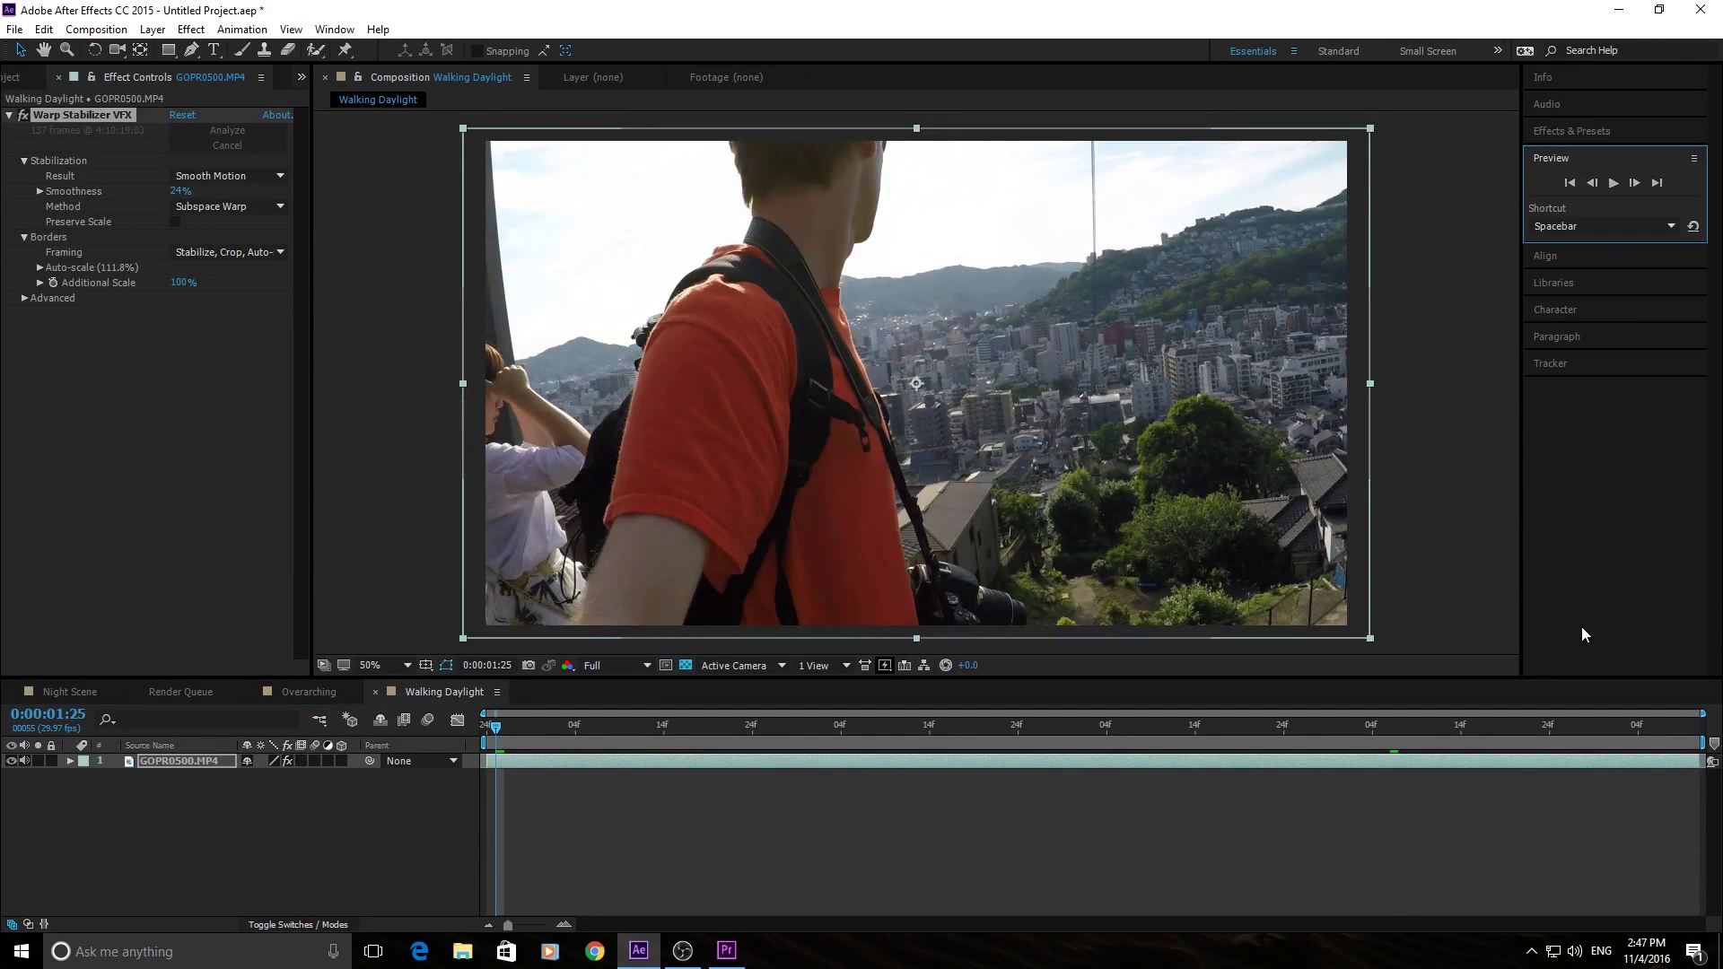
left_click(1615, 184)
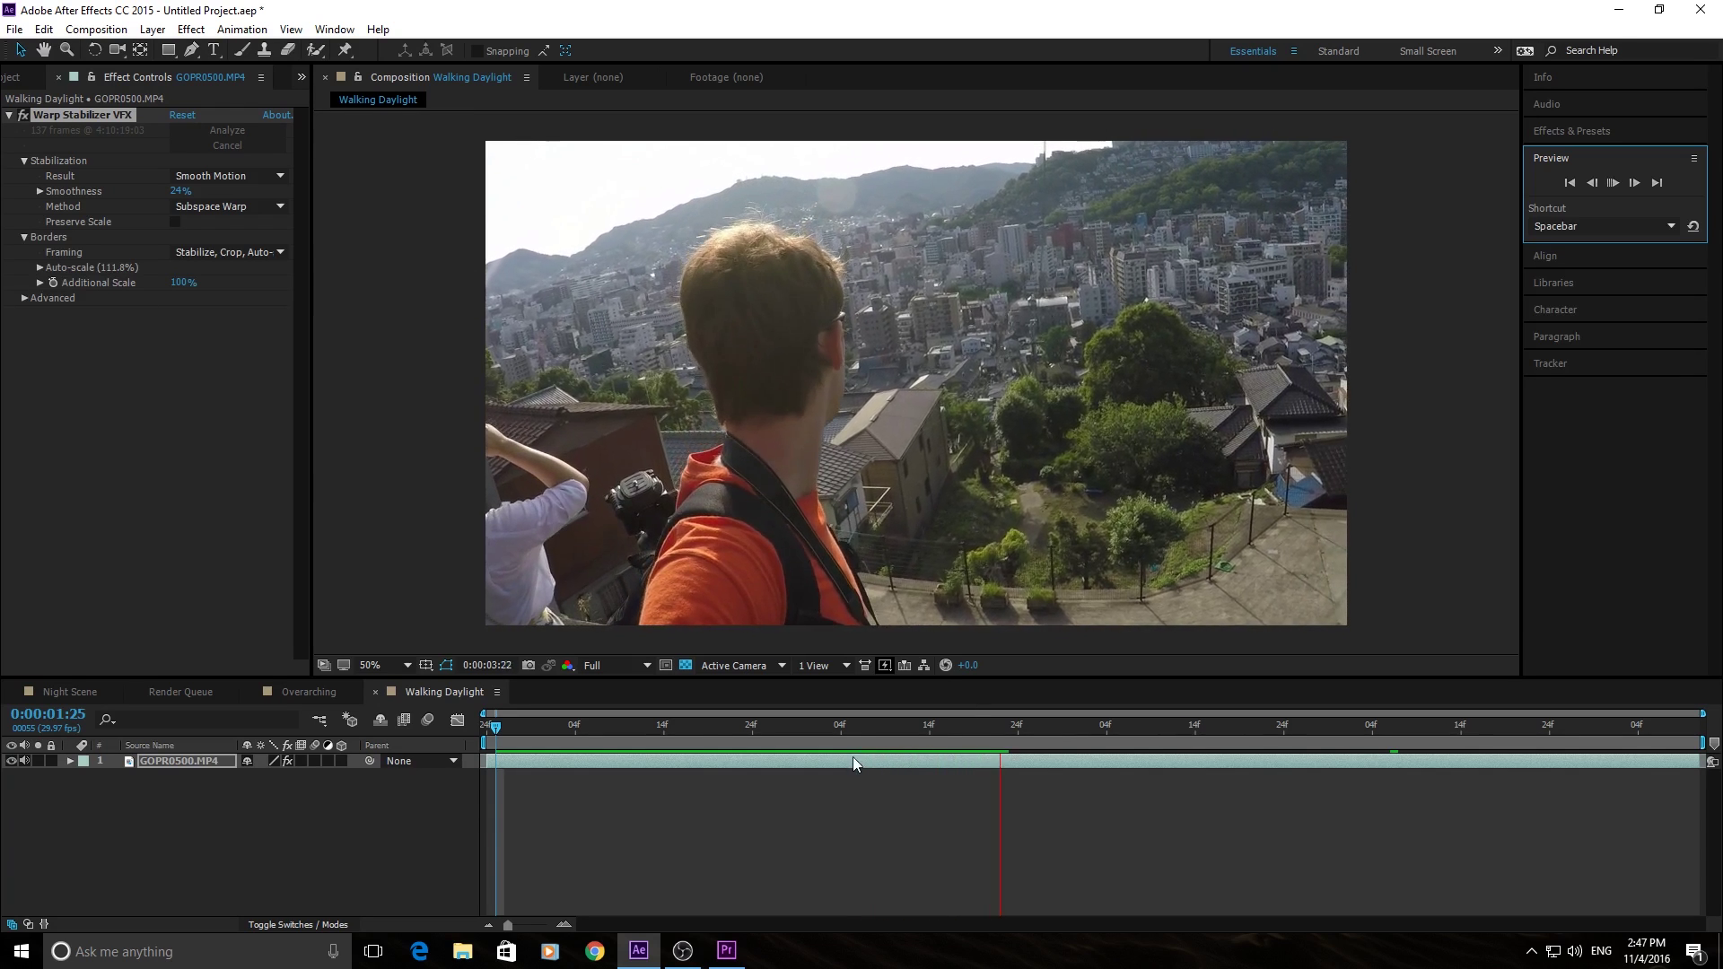
- Replay the re-stabilized clip from the start, pausing at 0:00:02:29
left_click_drag(848, 740, 408, 730)
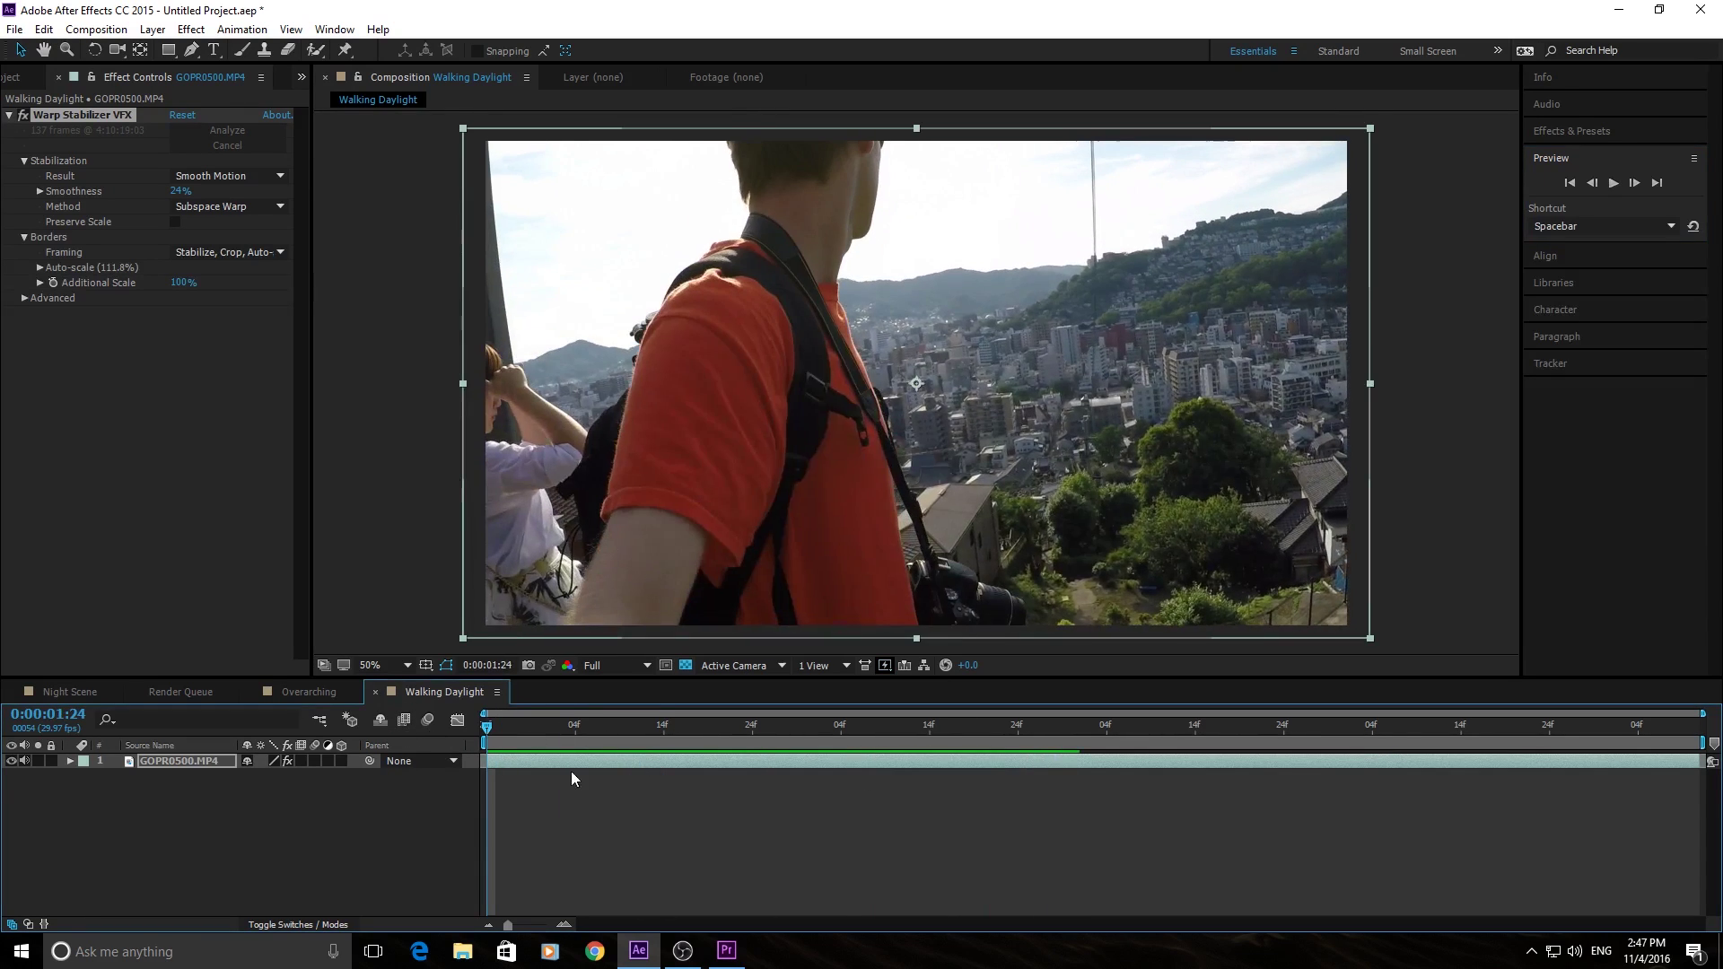
key("space")
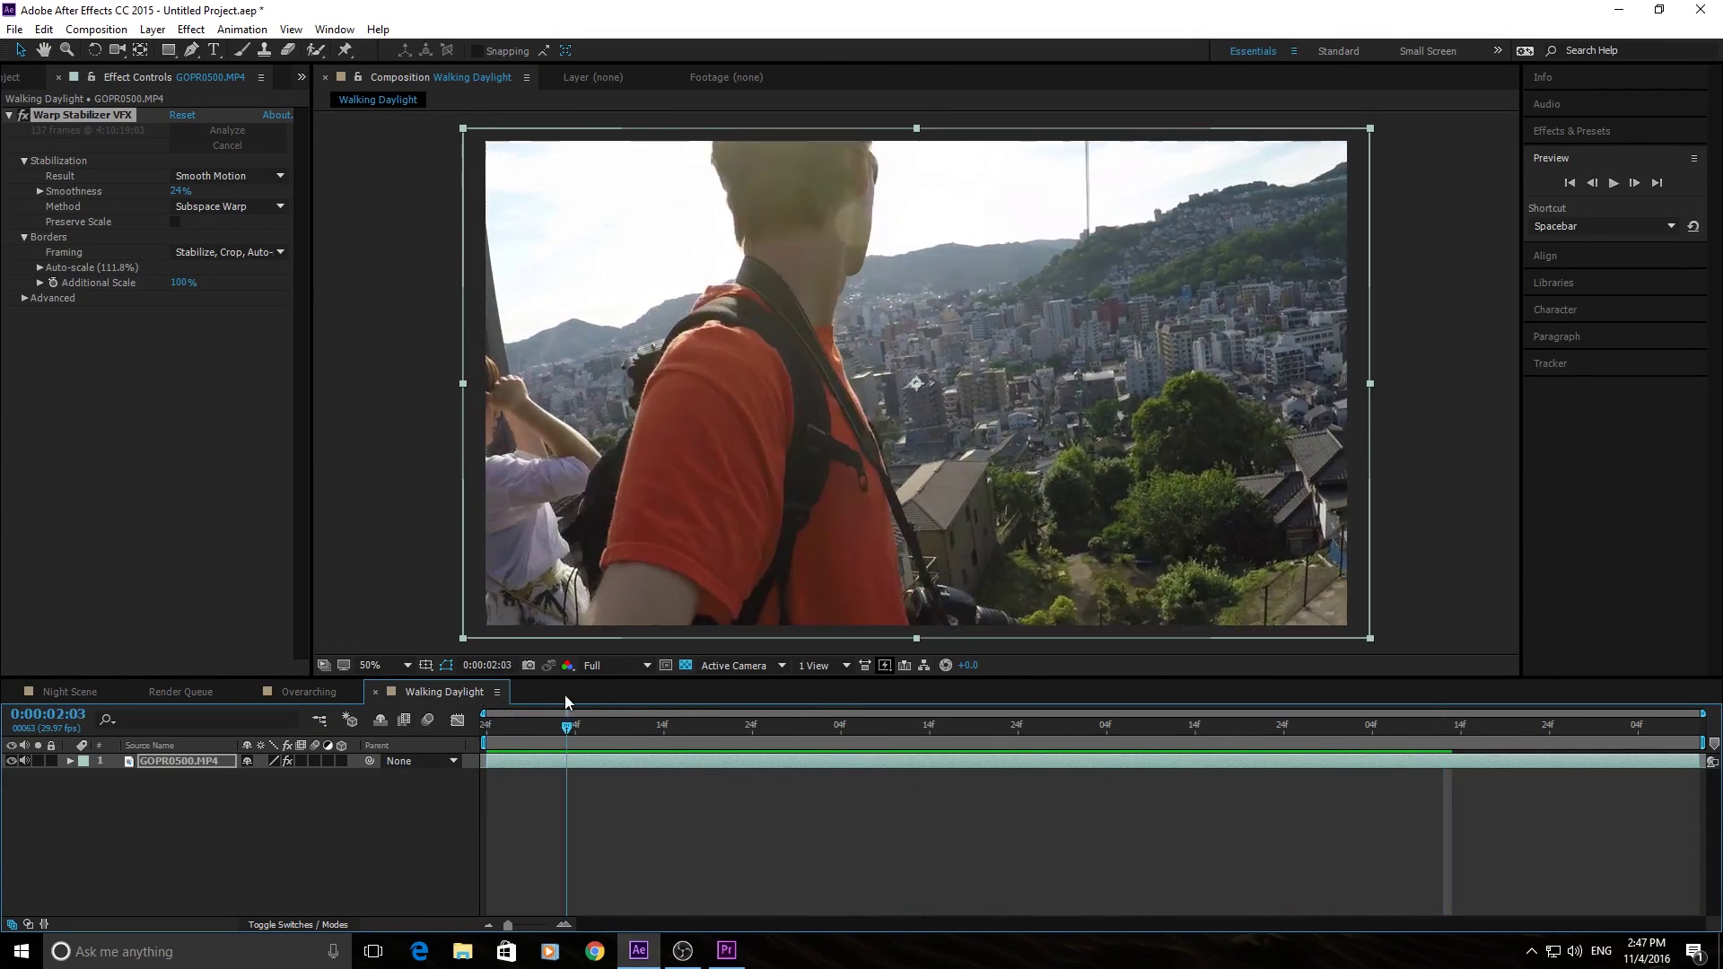
left_click(424, 693)
key("space")
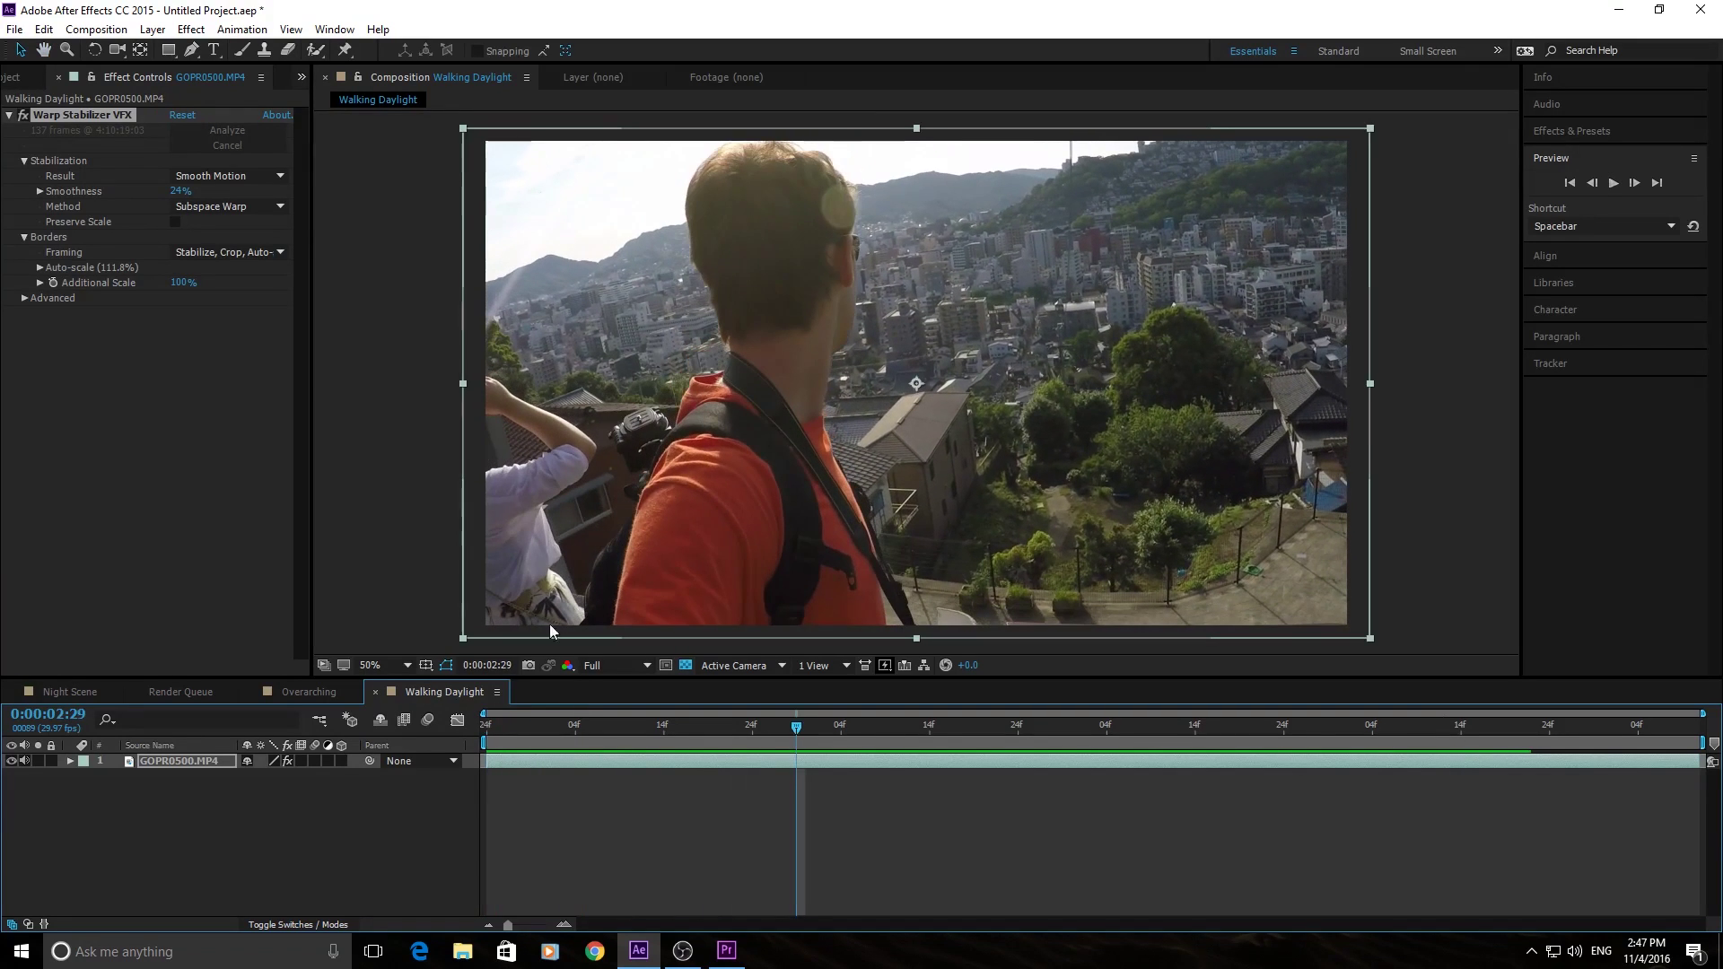
key("space")
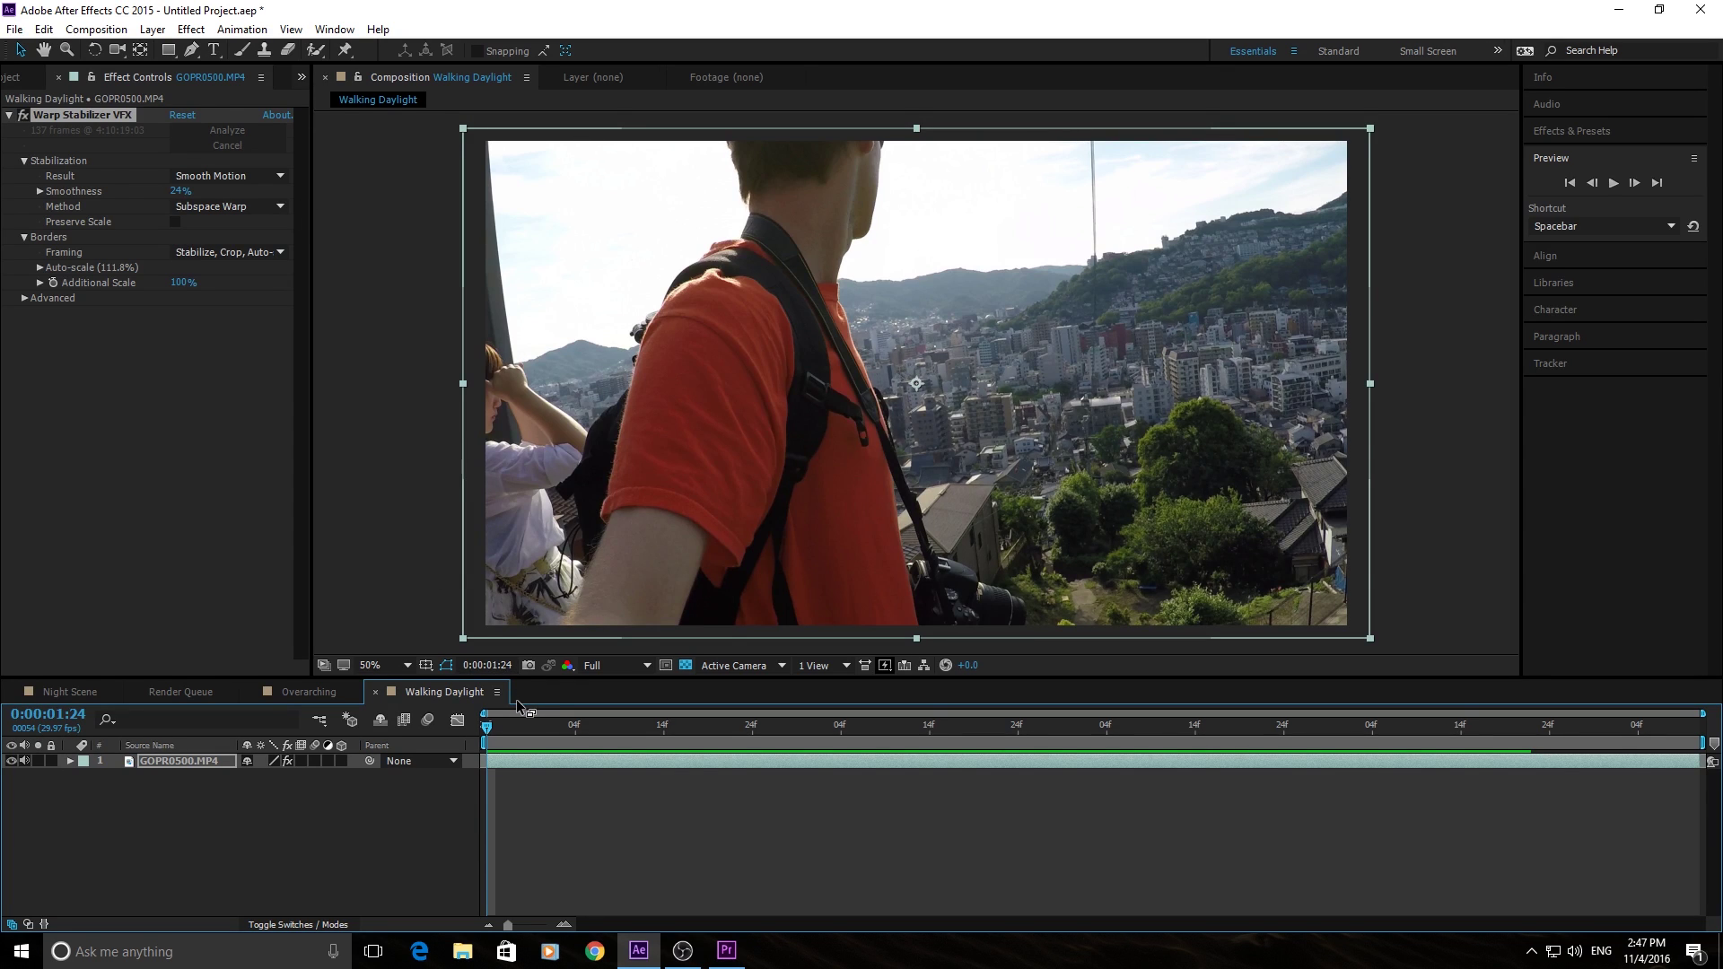
- Raise Smoothness to 272%, preview the smoother result, then bring up the Method choices
left_click_drag(173, 196, 376, 171)
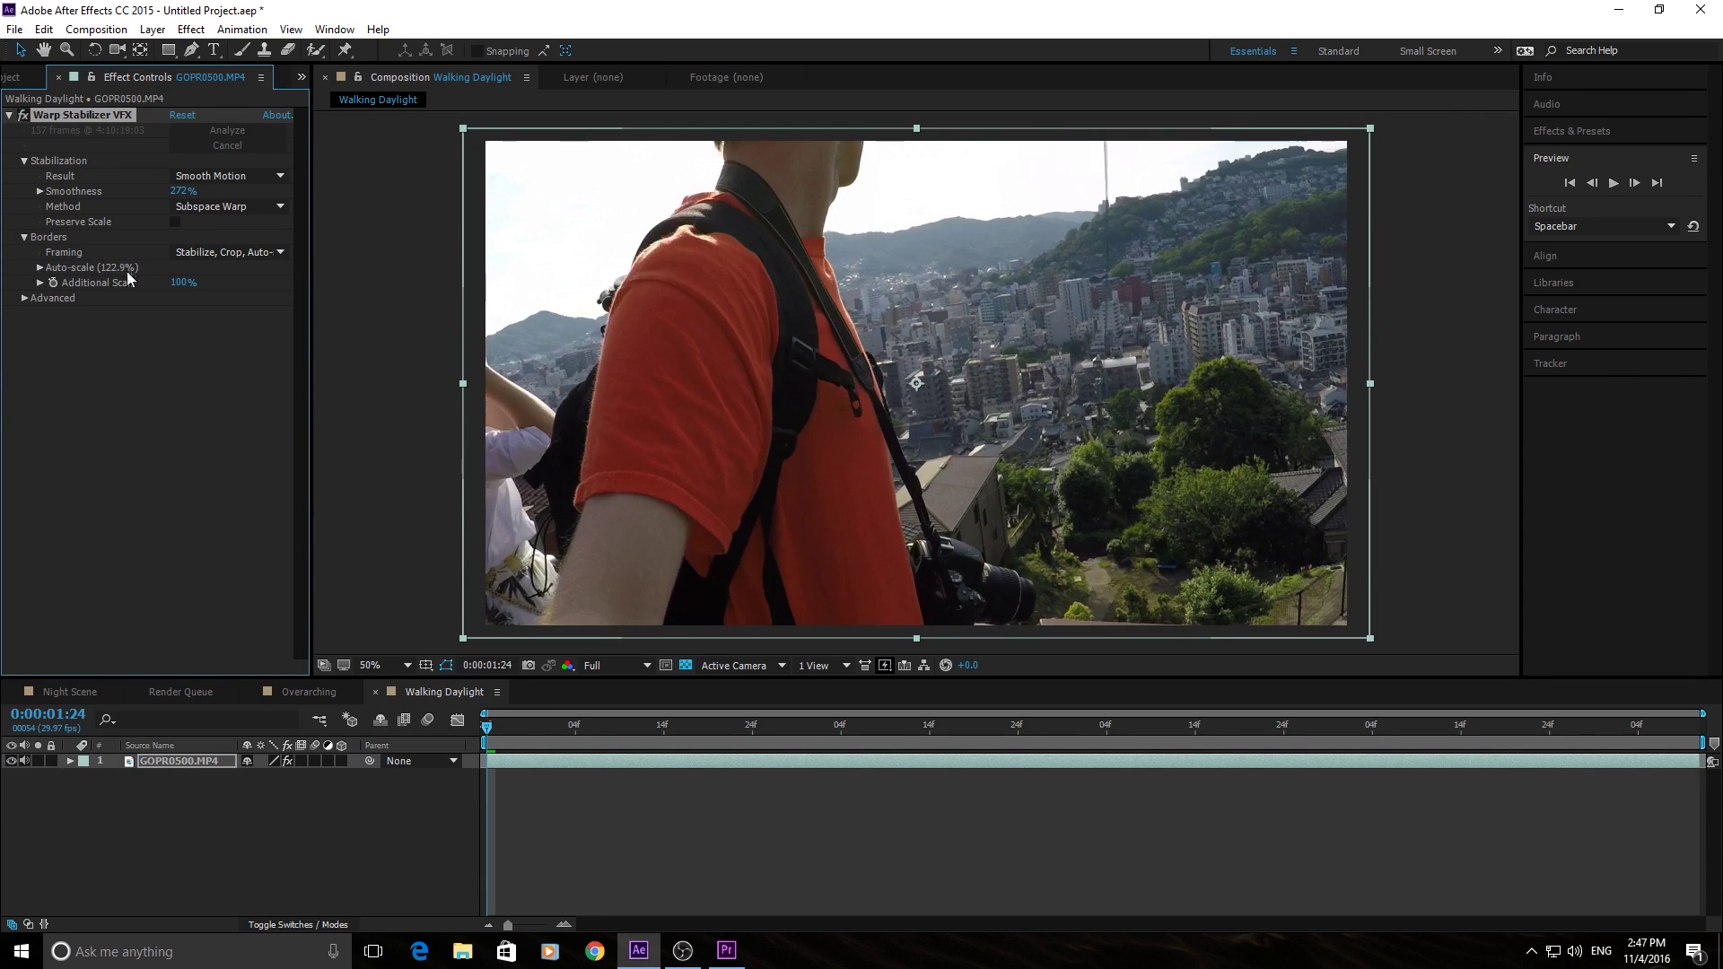
key("space")
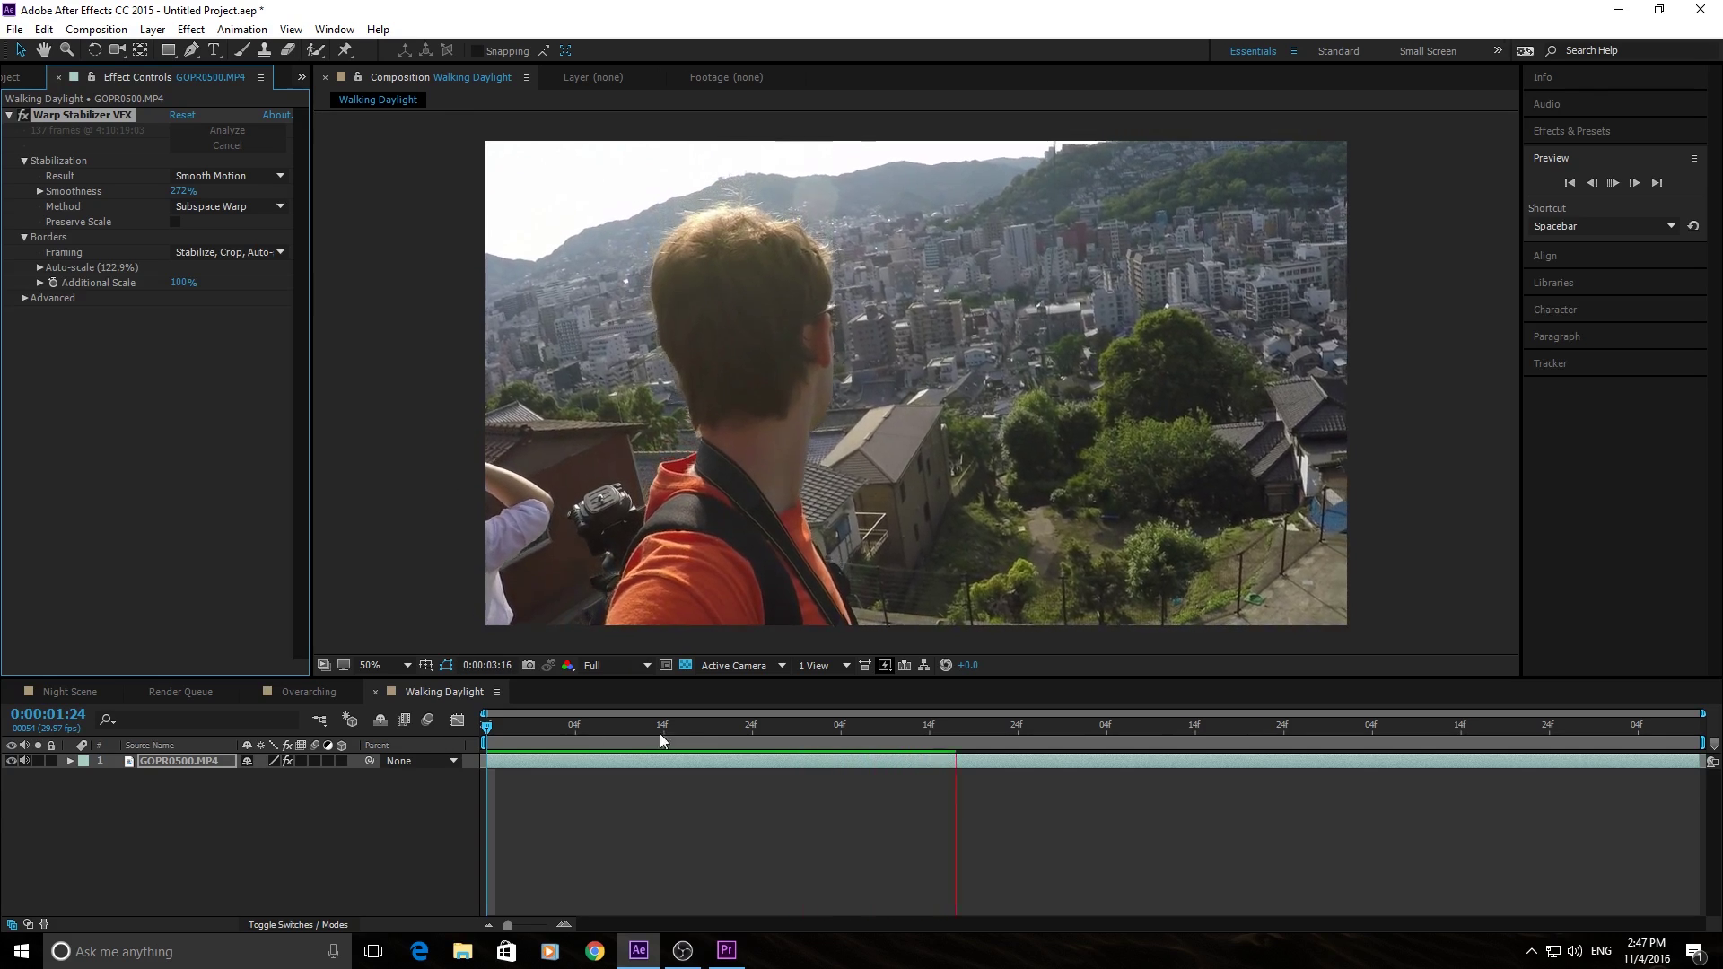
left_click(447, 697)
key("space")
key("space")
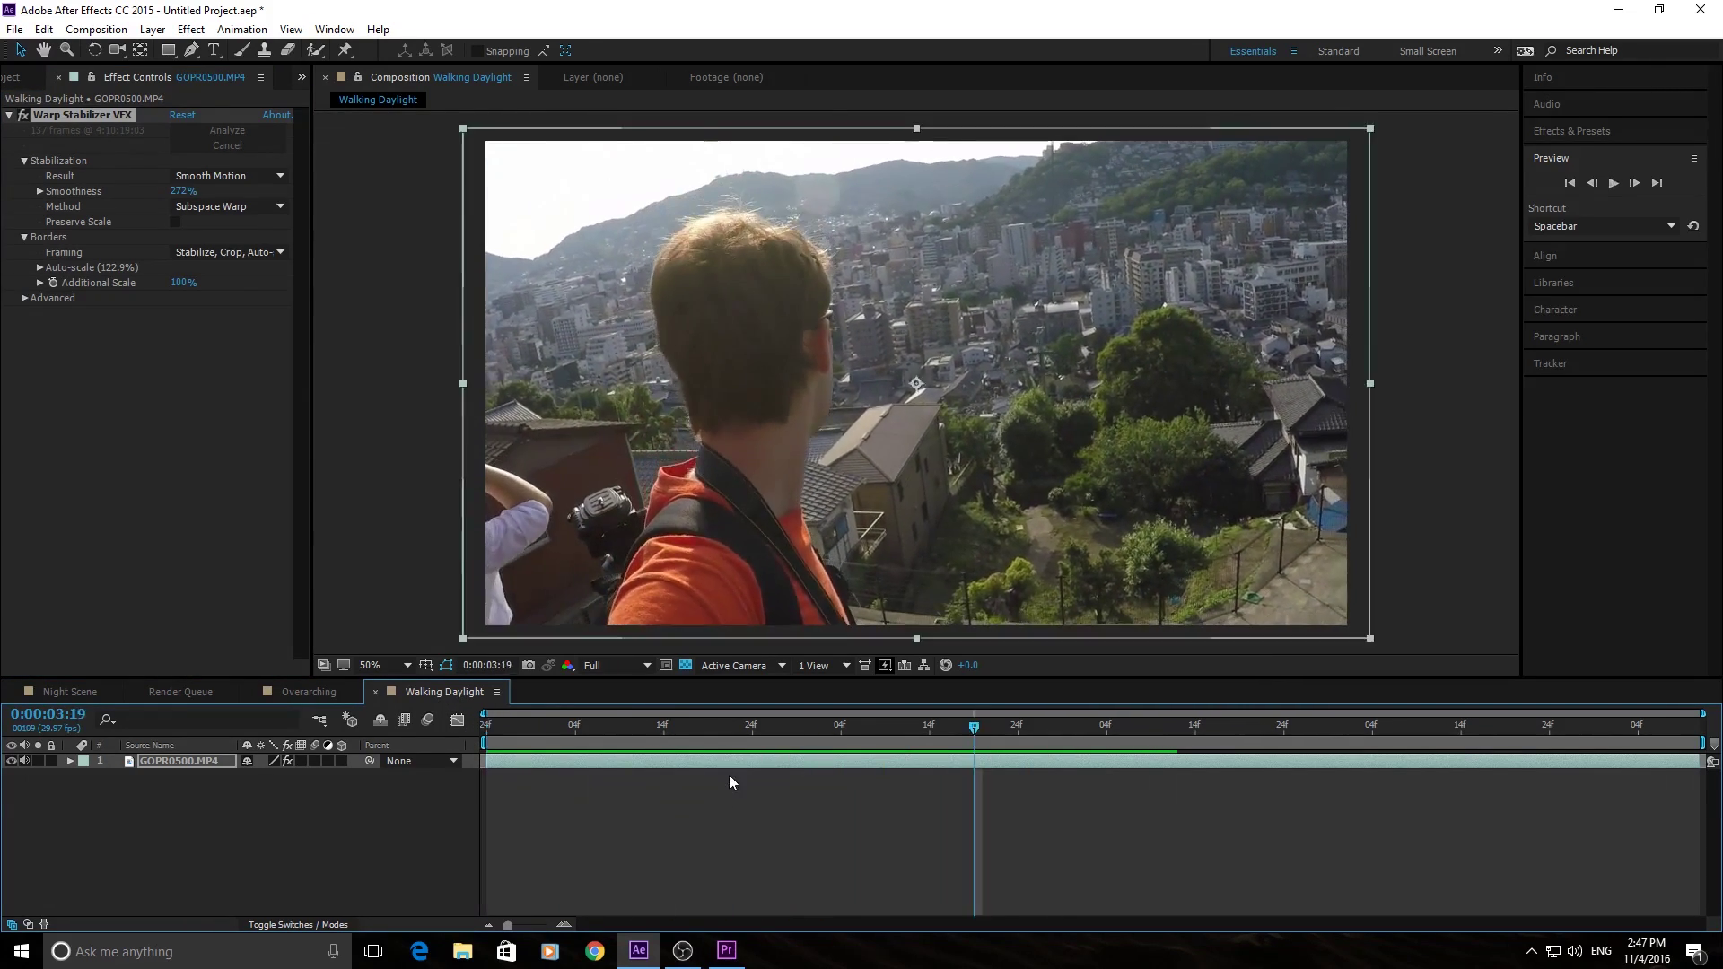
key("space")
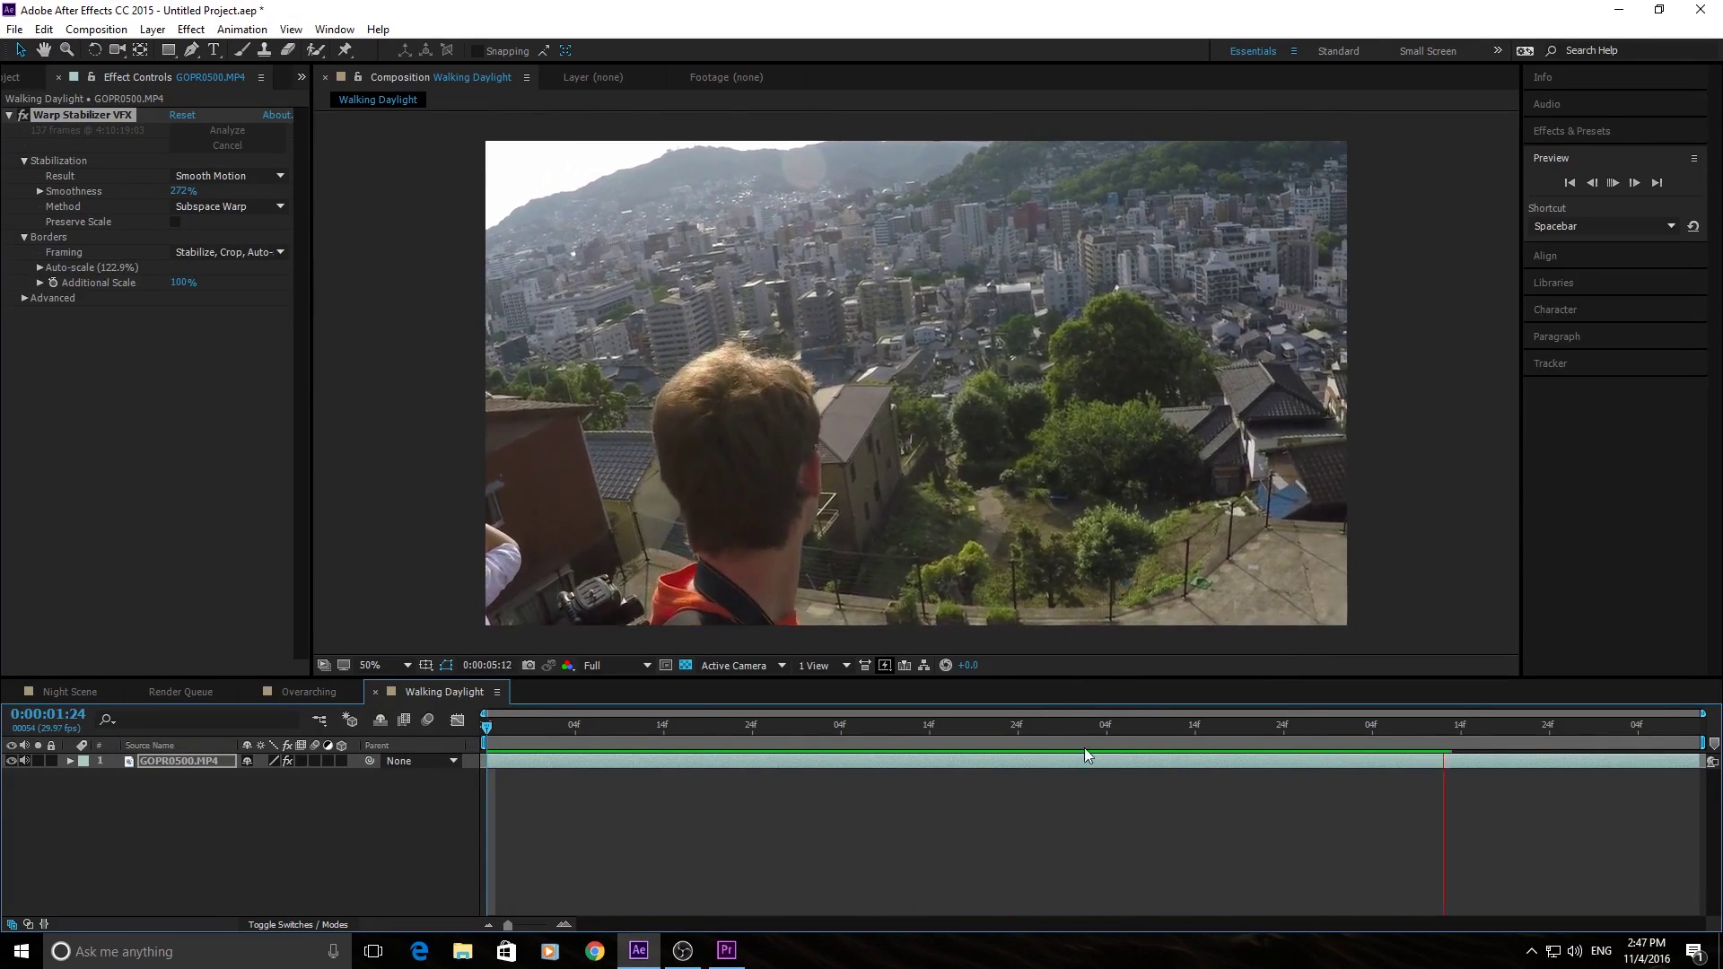
left_click(250, 294)
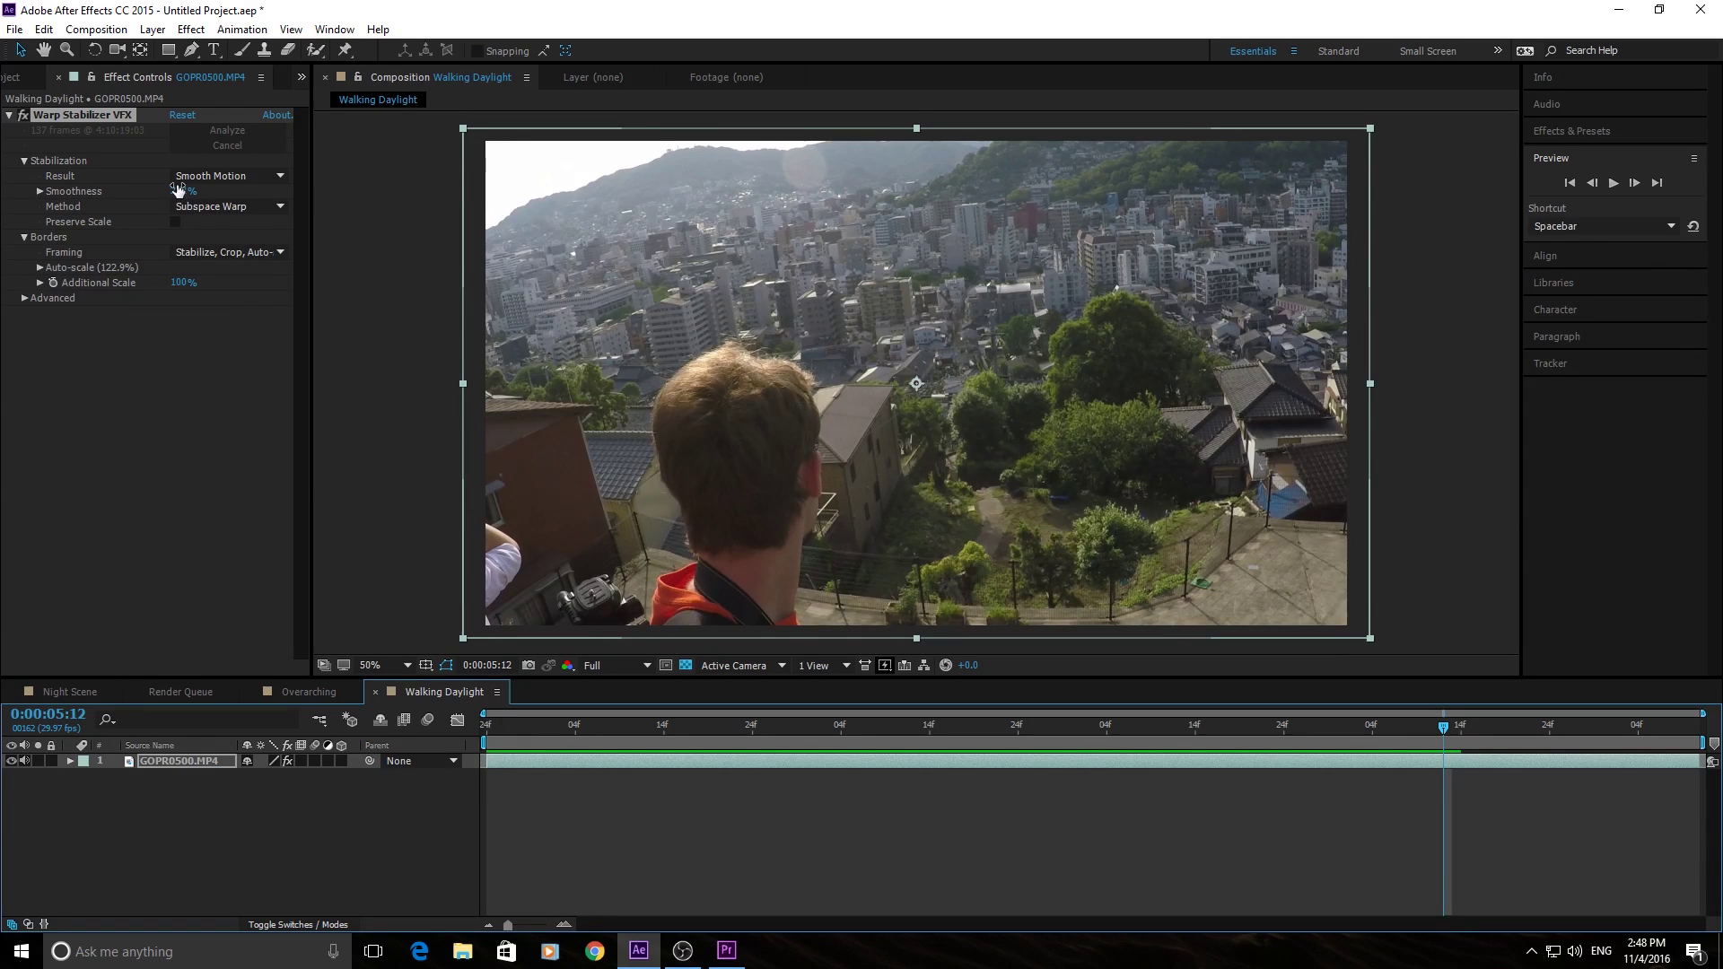
left_click(224, 206)
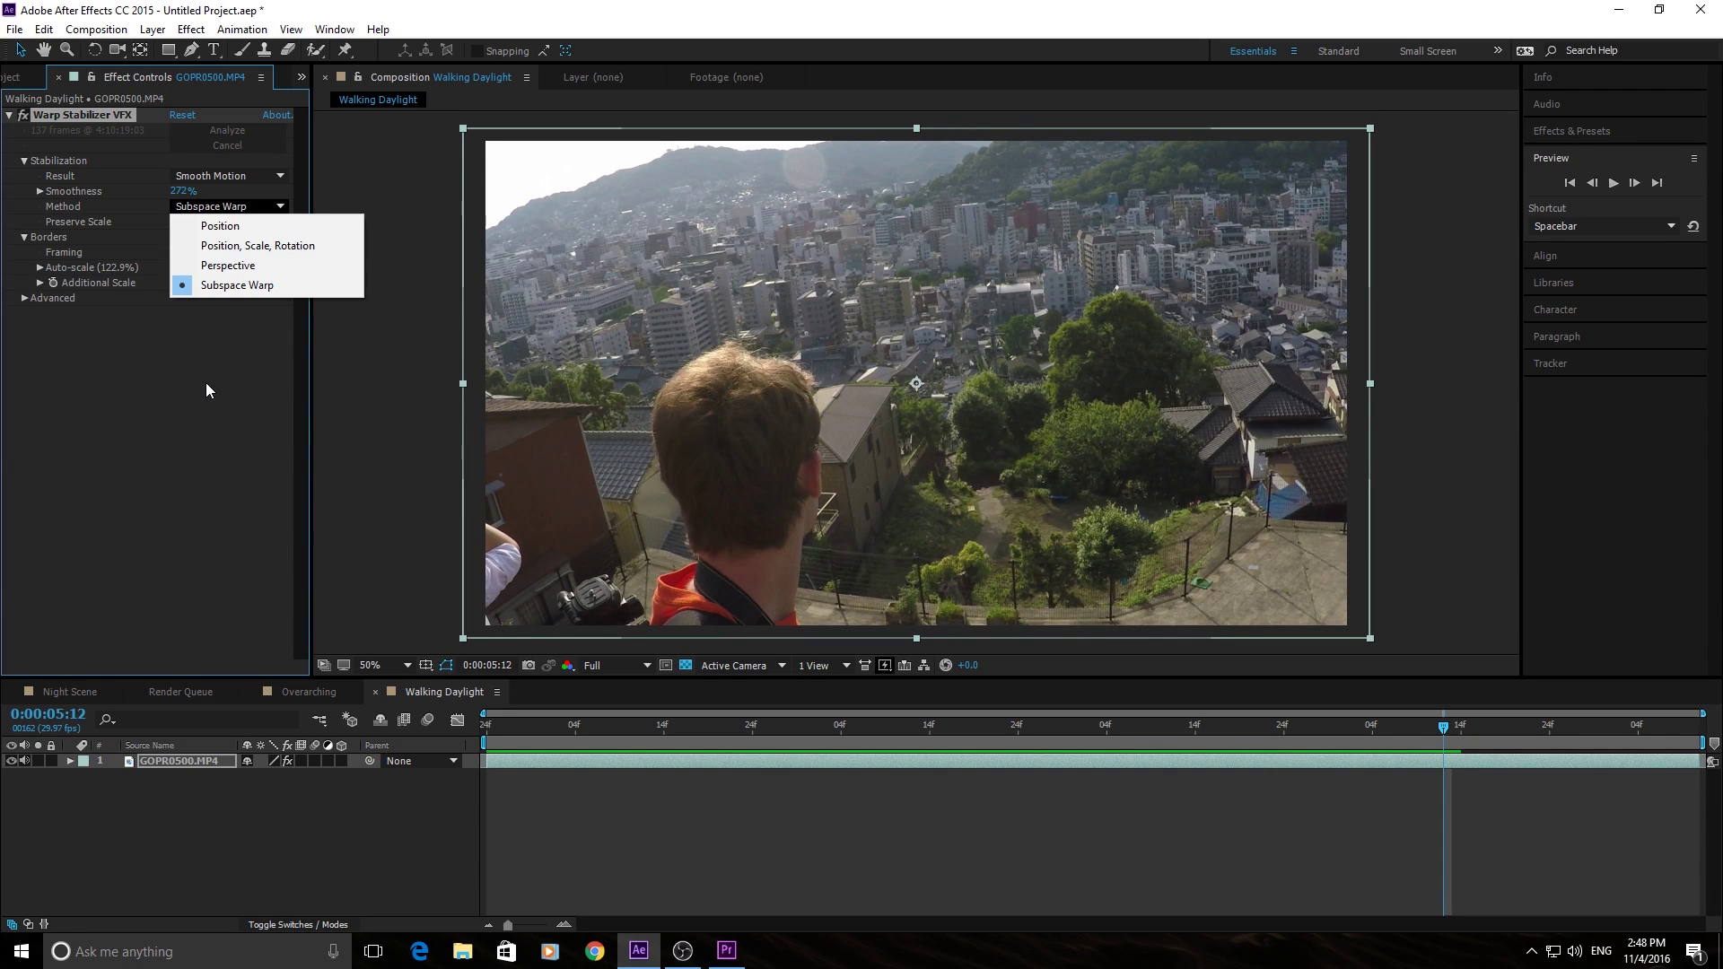
- Switch the method to Position, Scale, Rotation and preview the clip from the start
left_click(236, 251)
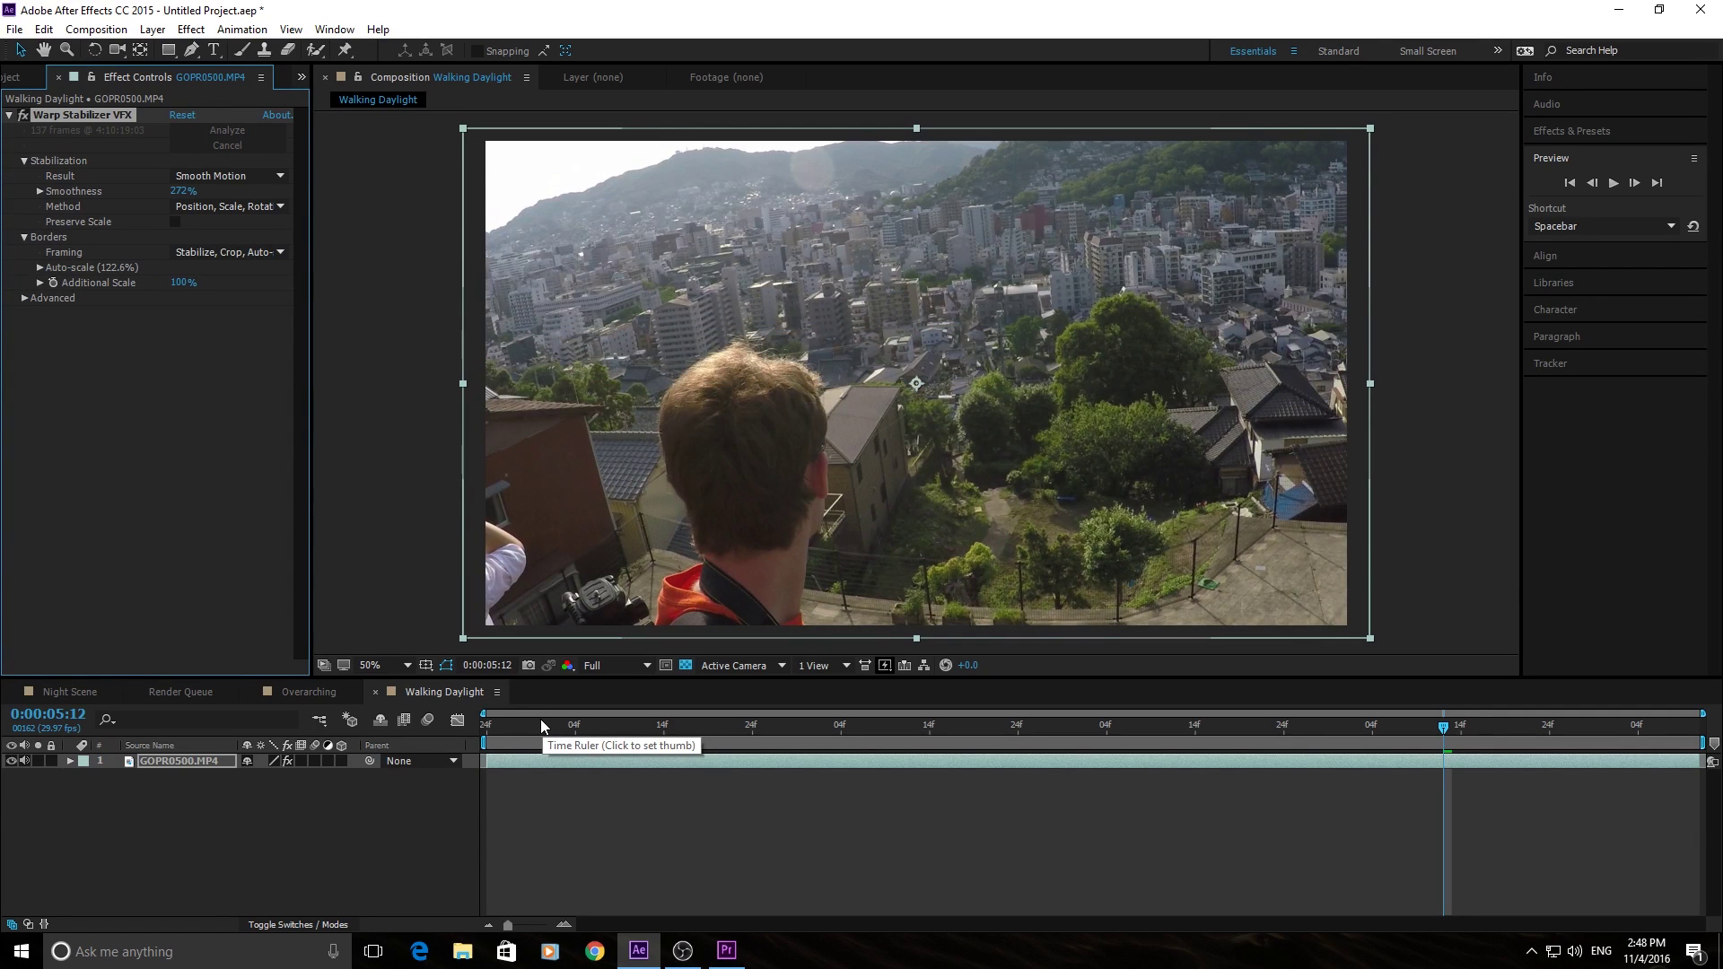
left_click_drag(526, 723, 473, 715)
key("space")
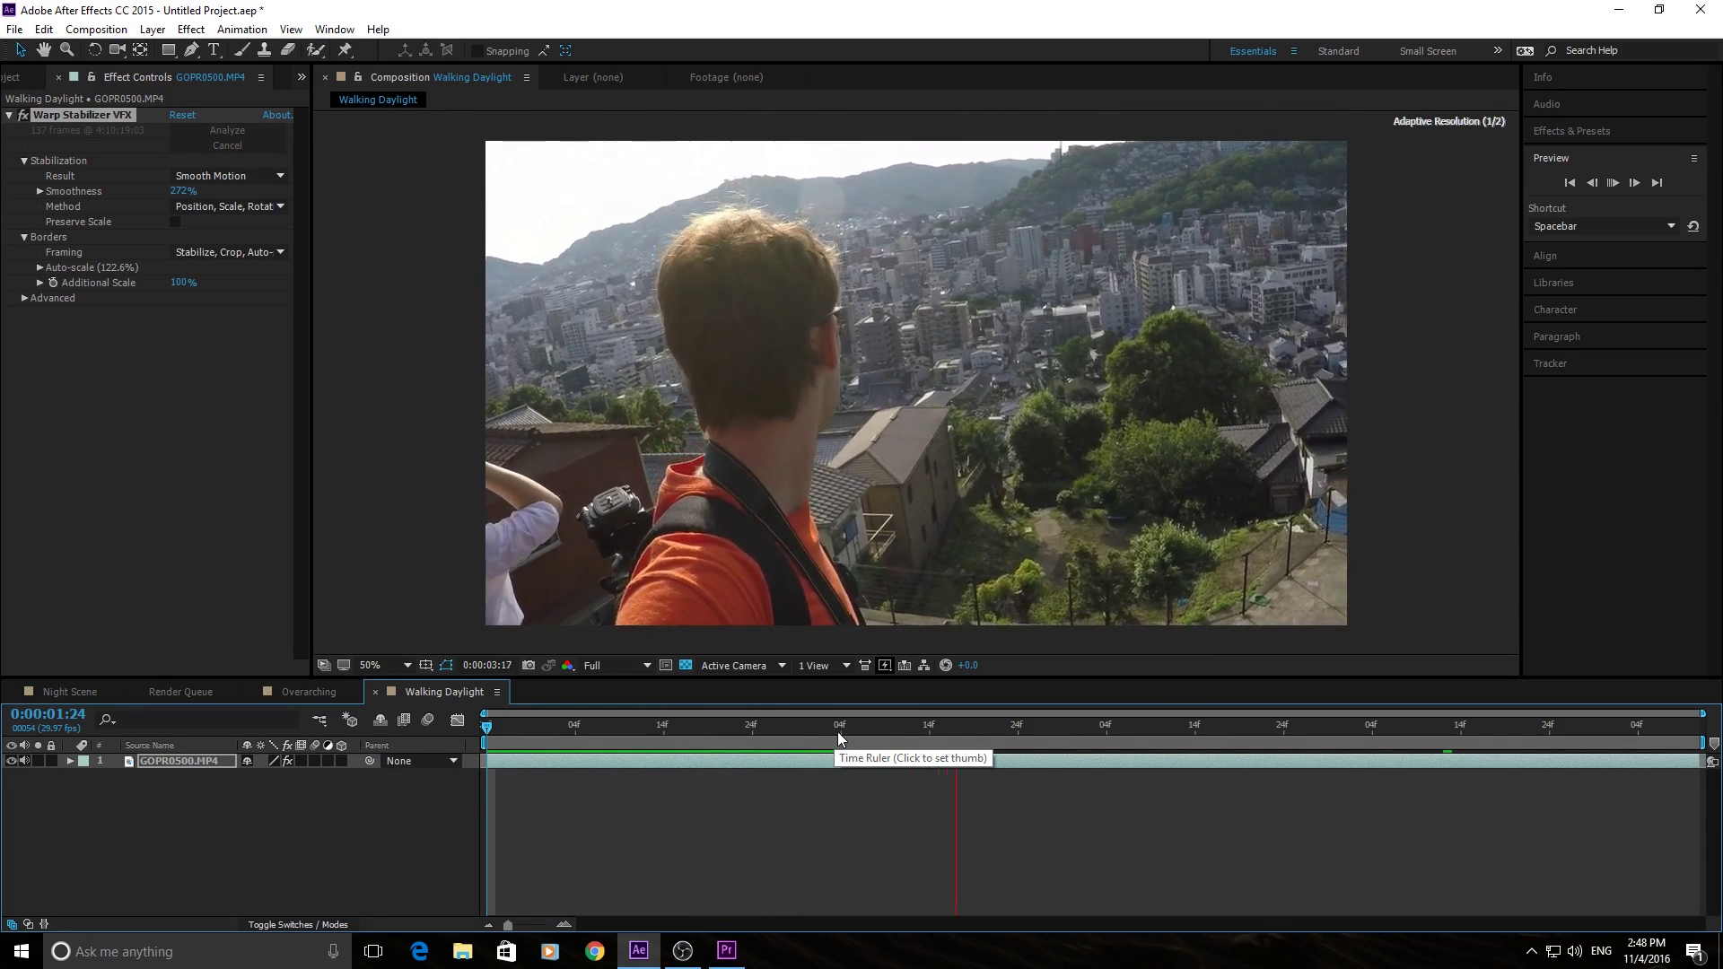
key("space")
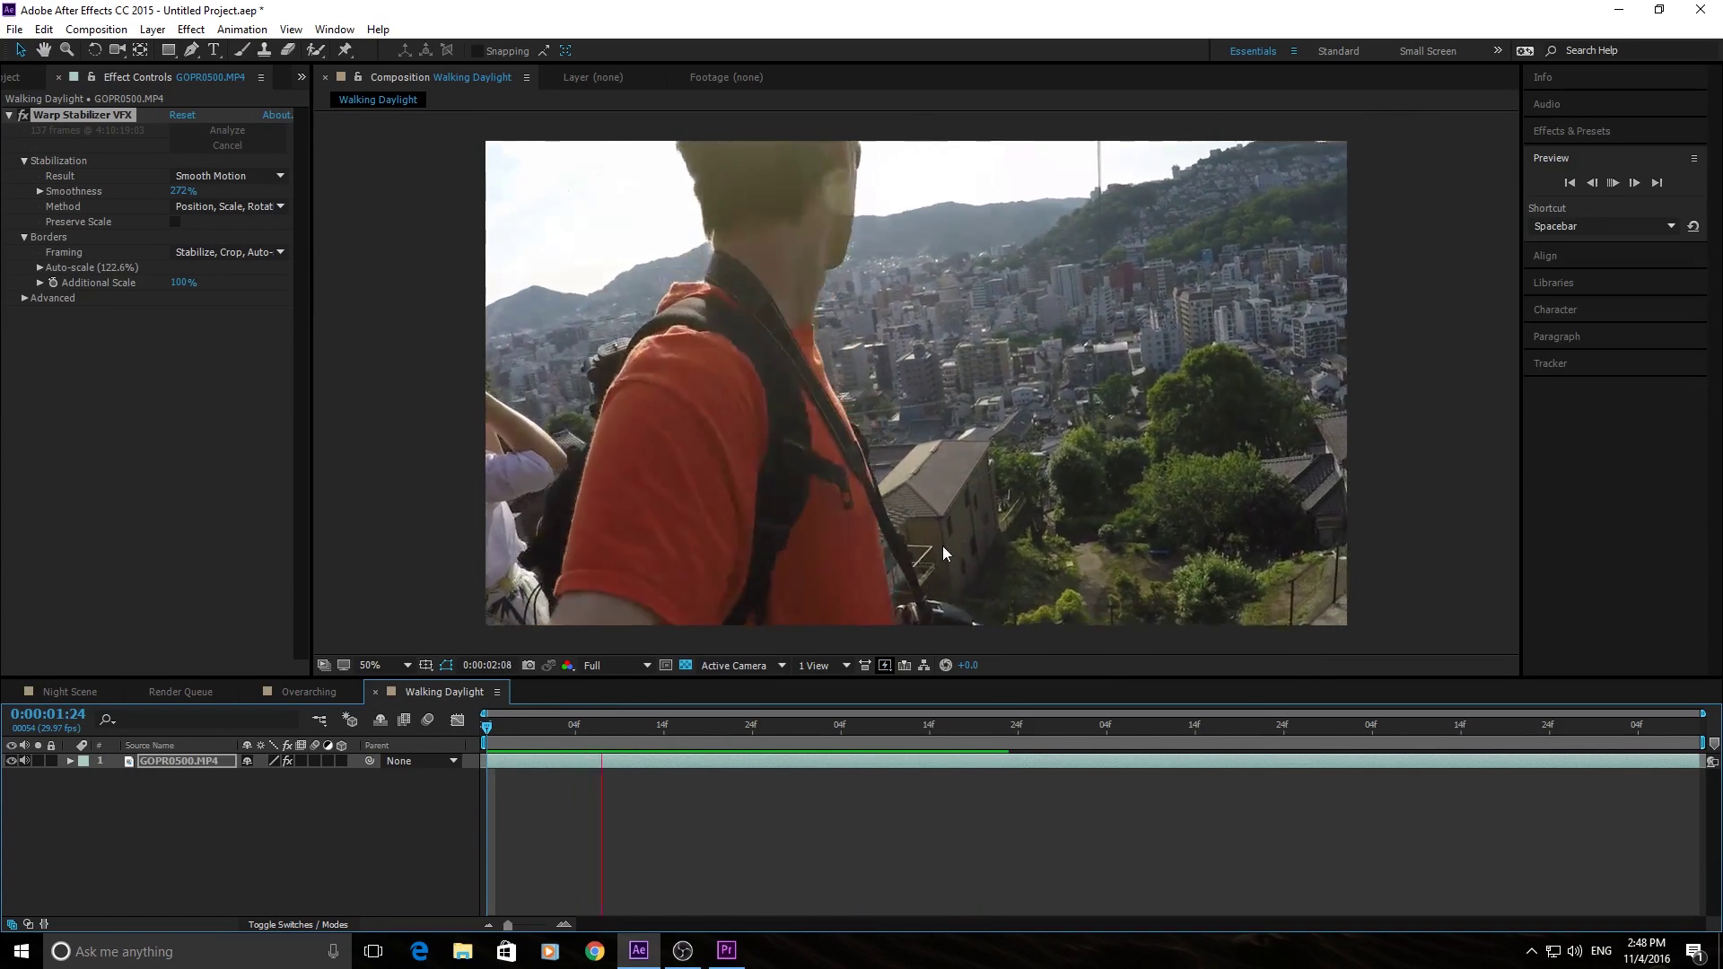
left_click_drag(673, 726, 567, 756)
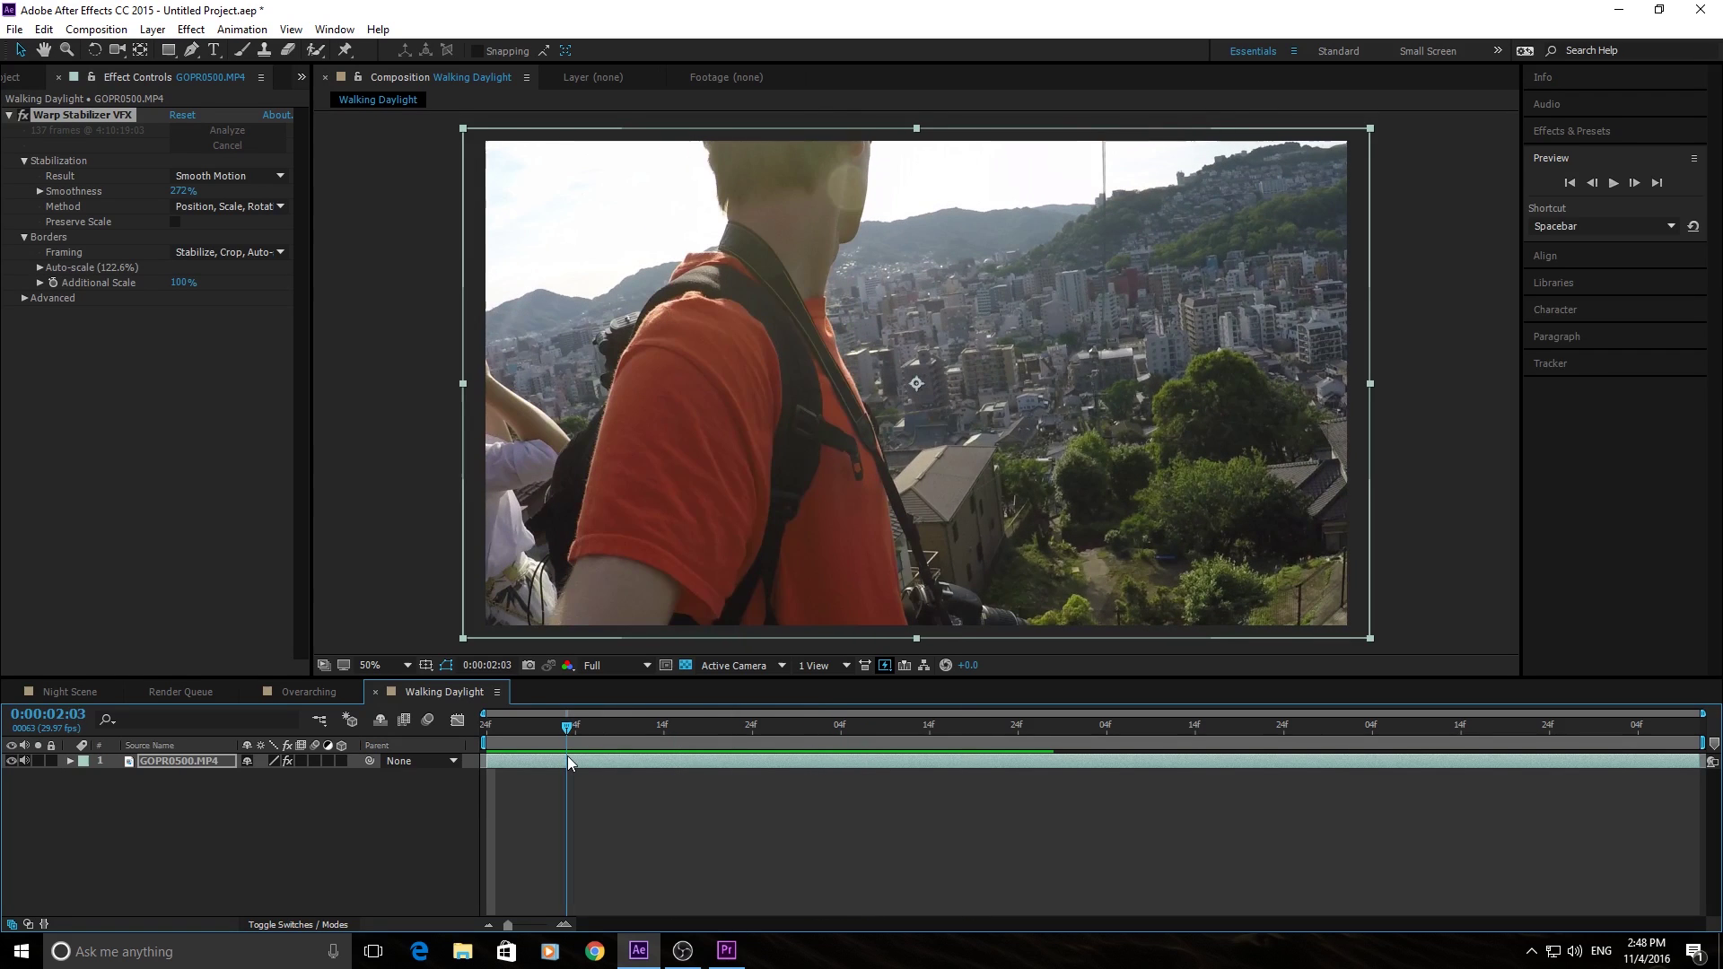
- Switch the method back to Subspace Warp and confirm Smooth Motion as the result
left_click(268, 210)
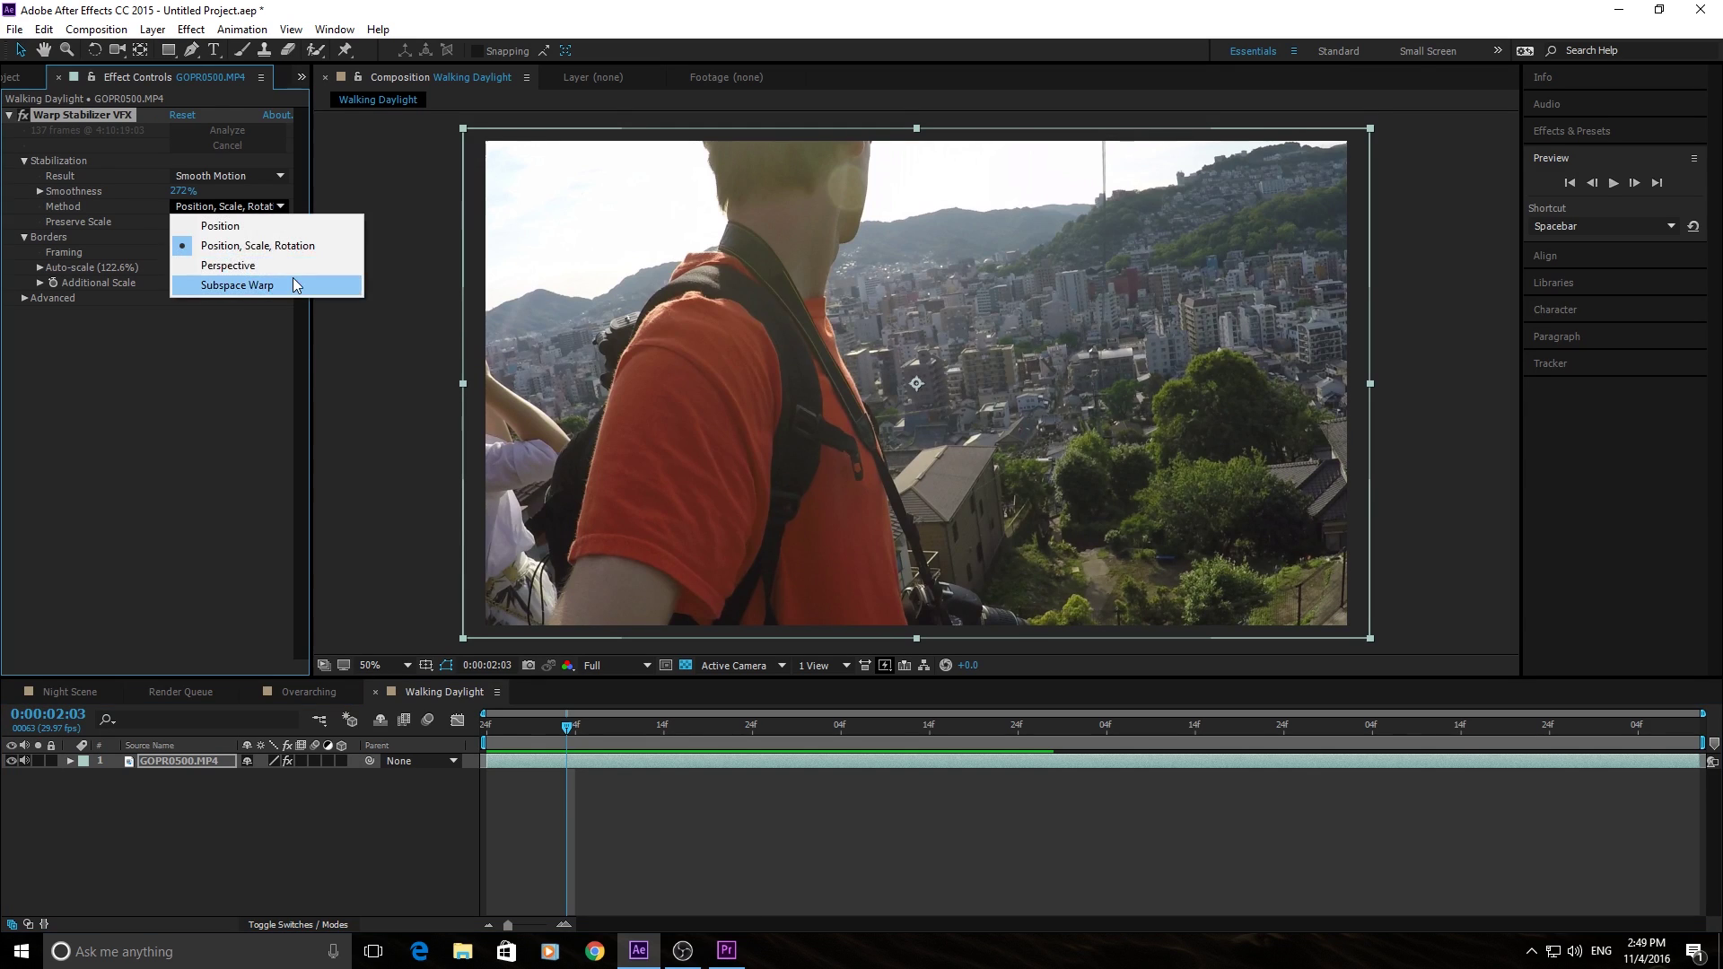
left_click(293, 283)
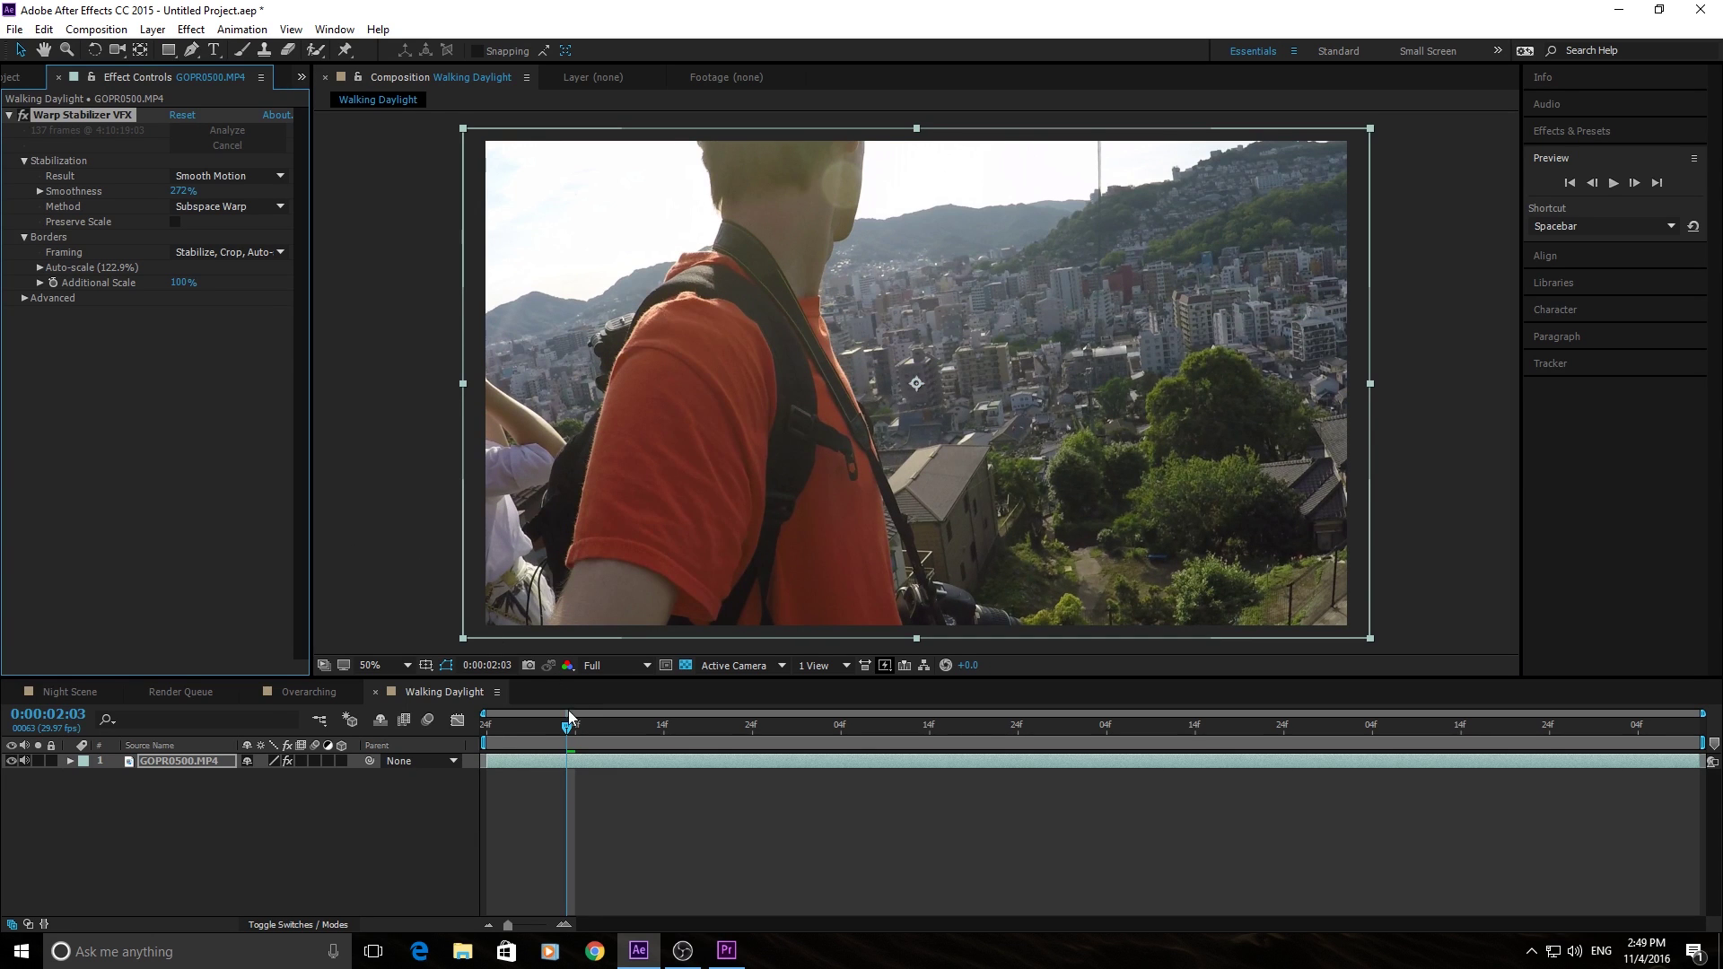
left_click_drag(500, 729, 666, 795)
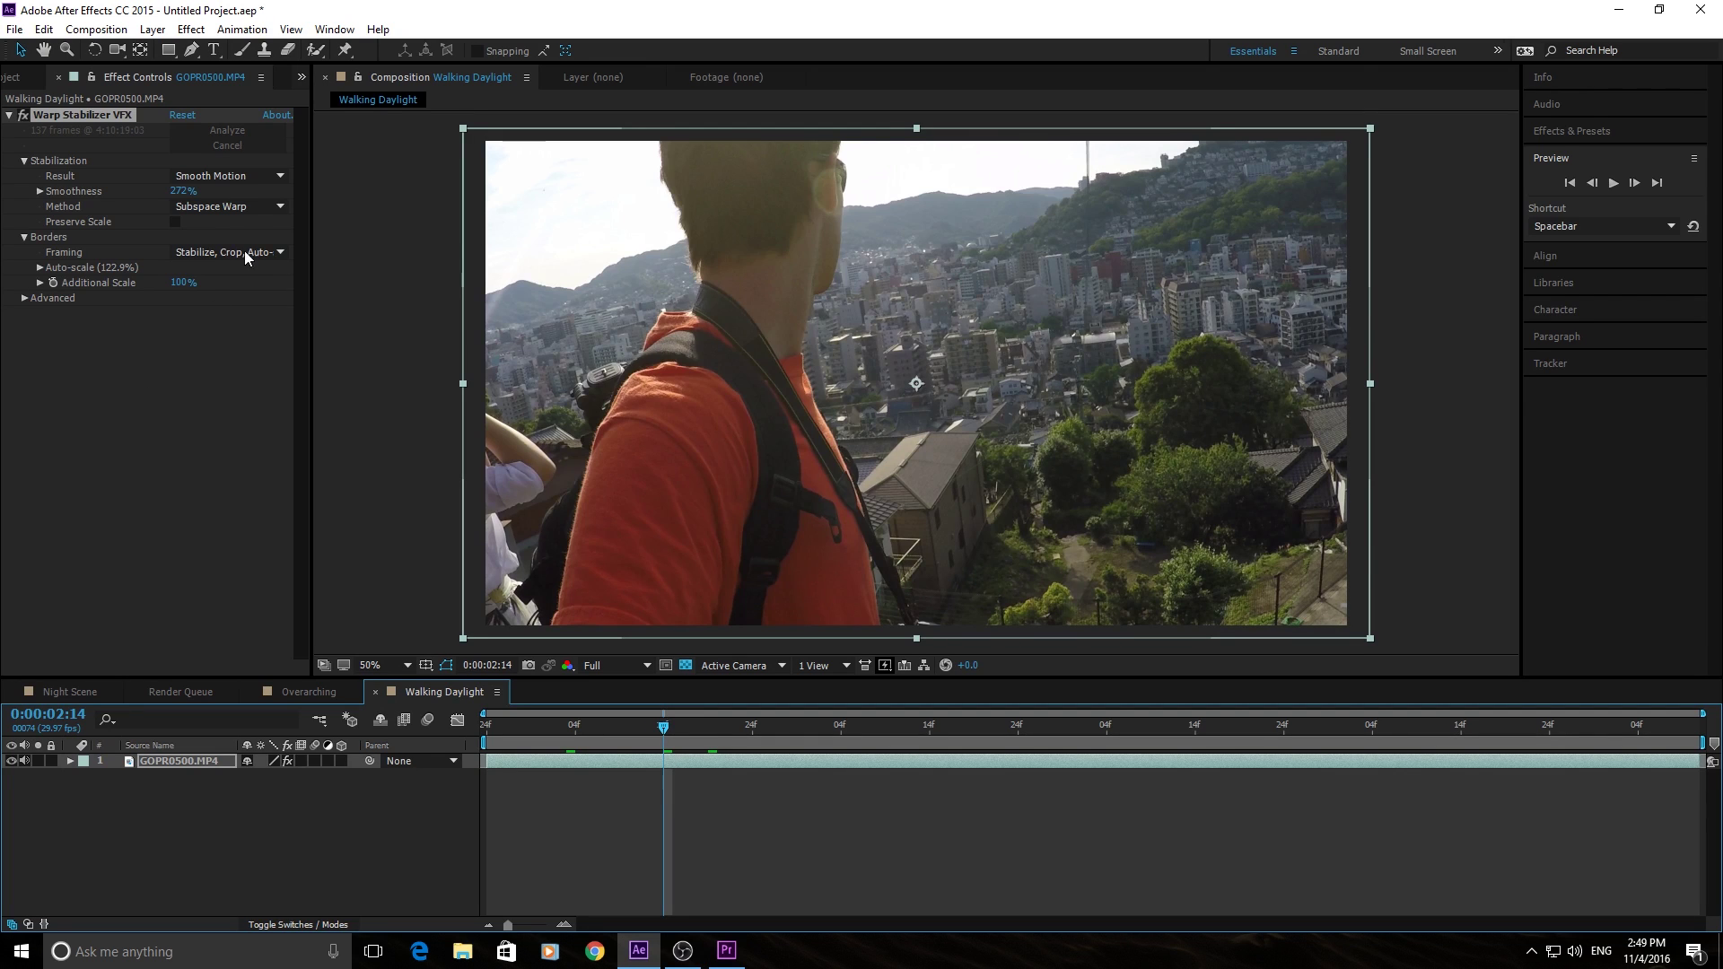
left_click(254, 176)
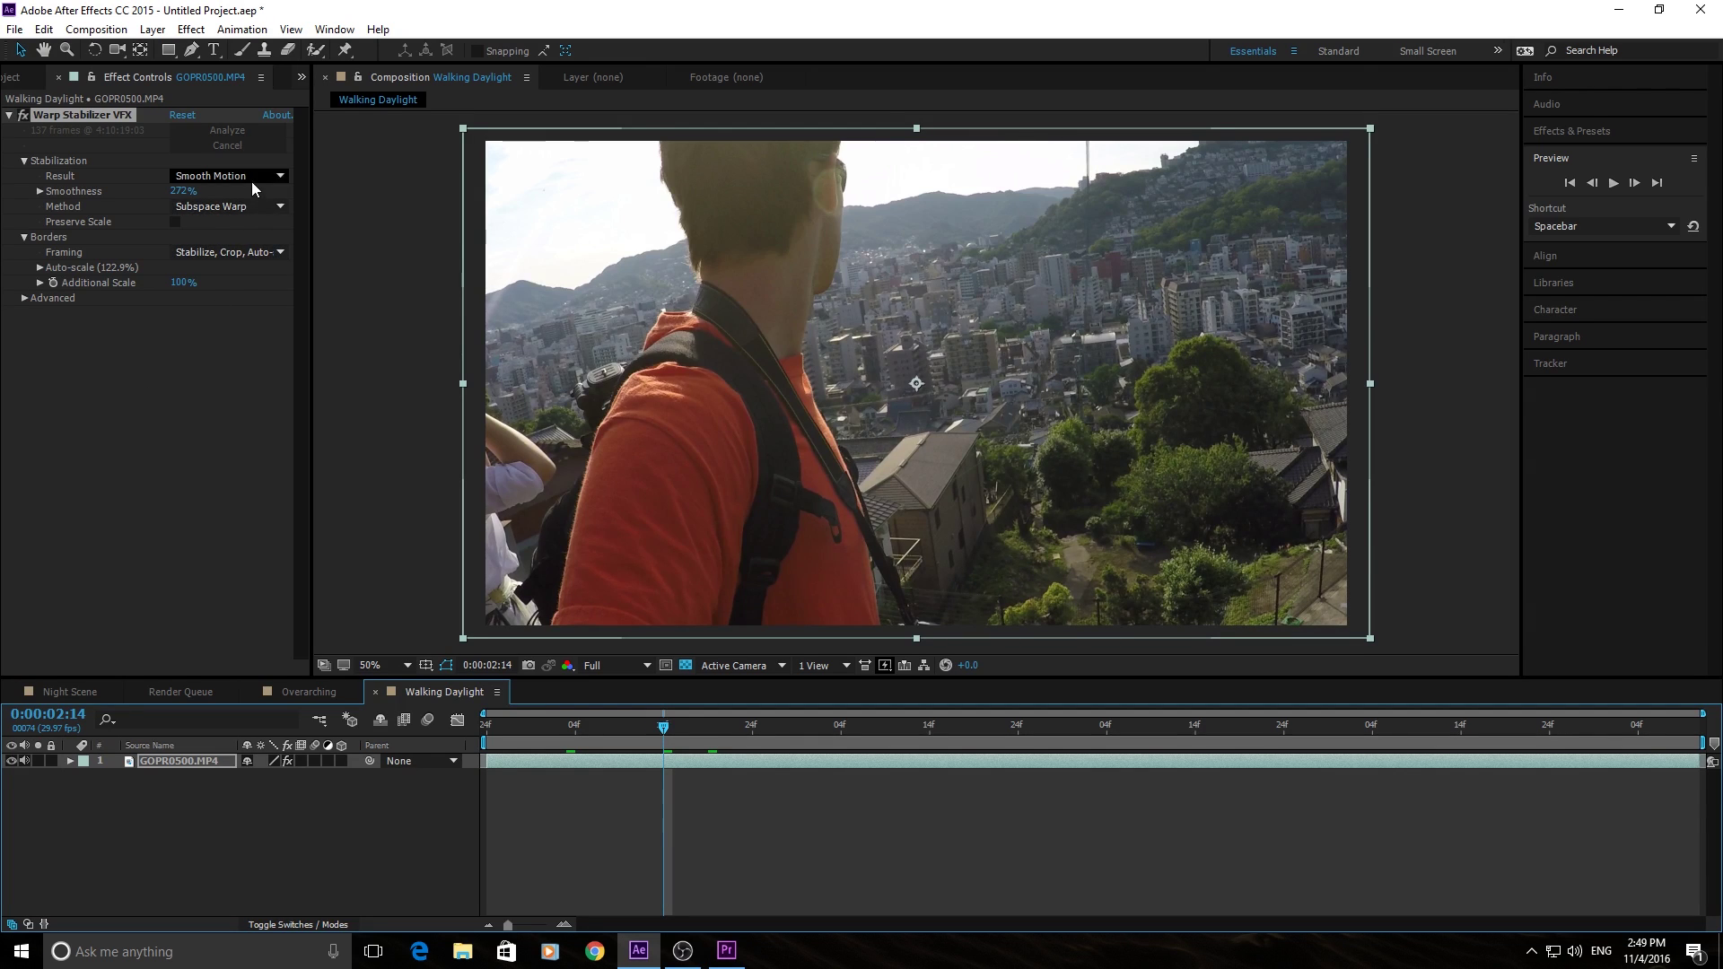
left_click(208, 350)
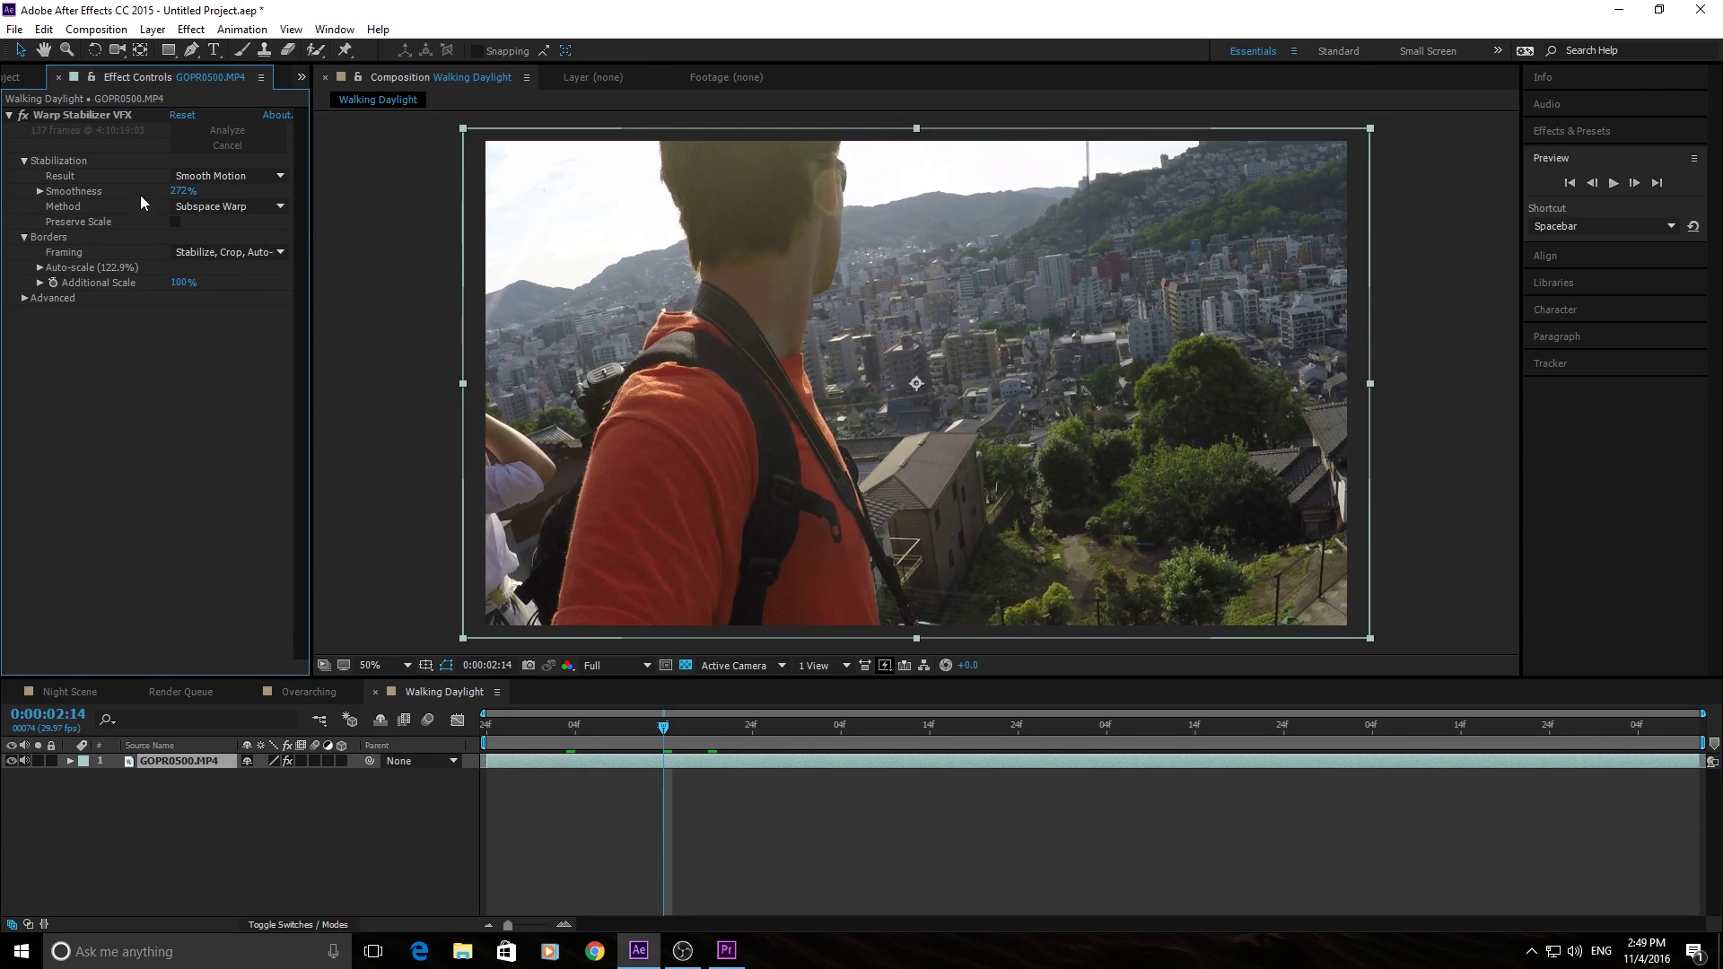
- Place DSC_0344.MOV at 0:00 in the Overarching composition and show the 'warp' effect results
left_click(271, 696)
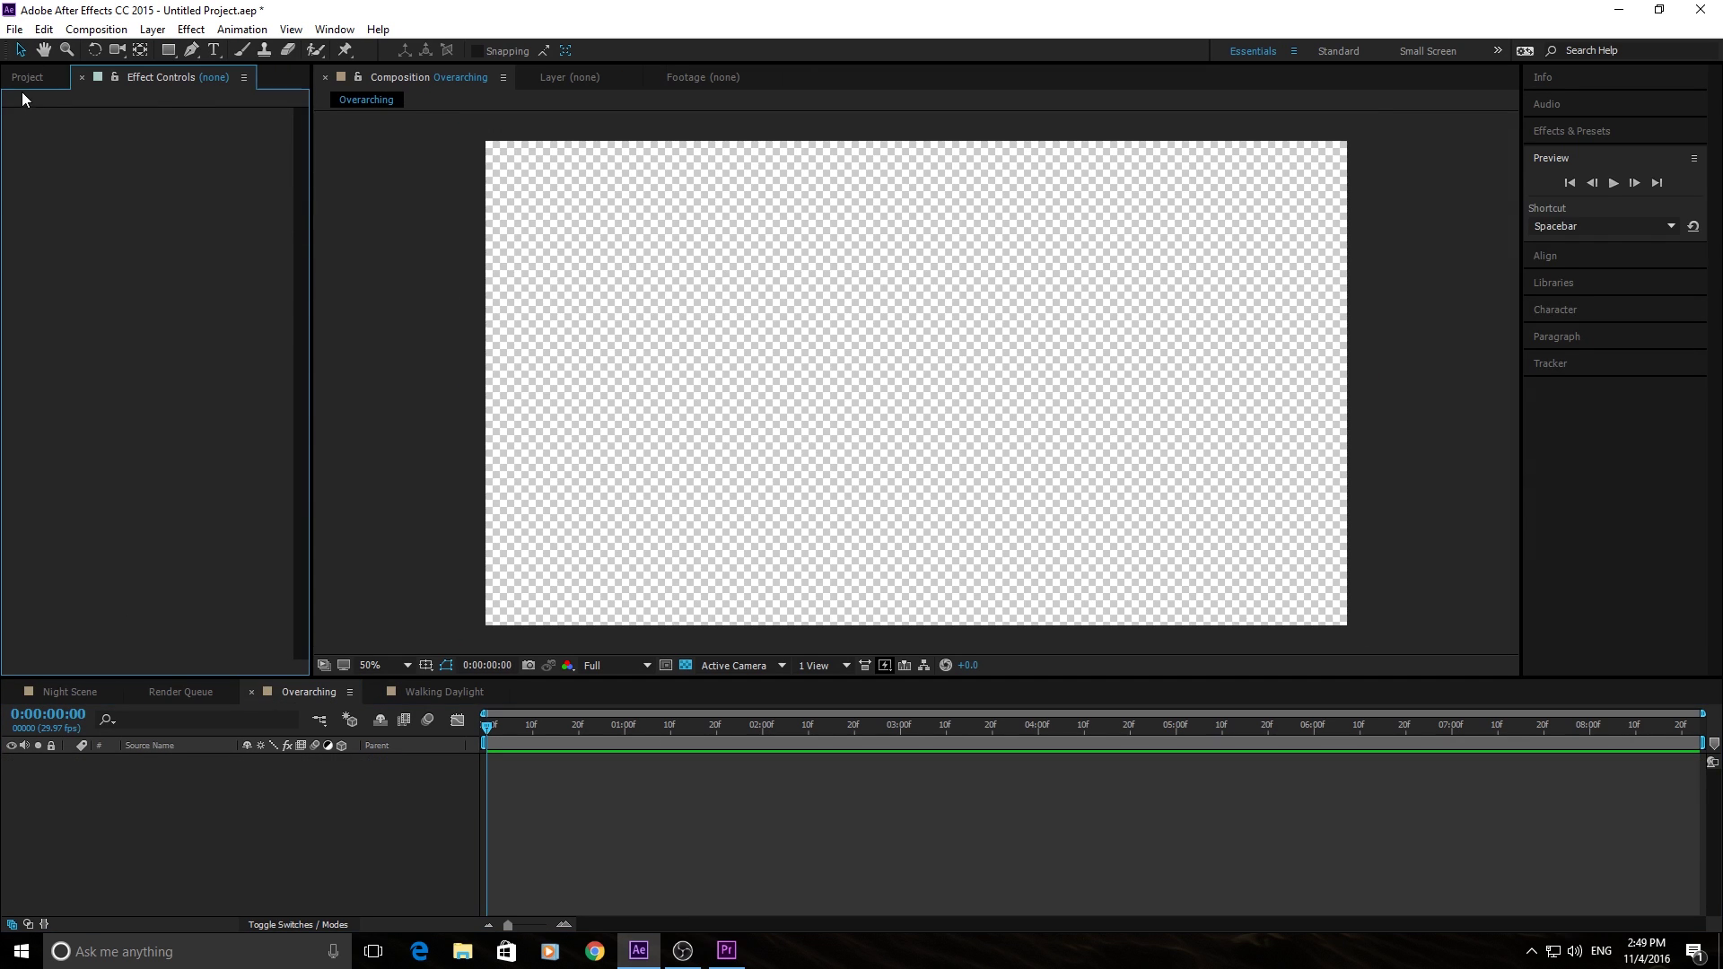
left_click(22, 86)
left_click(47, 257)
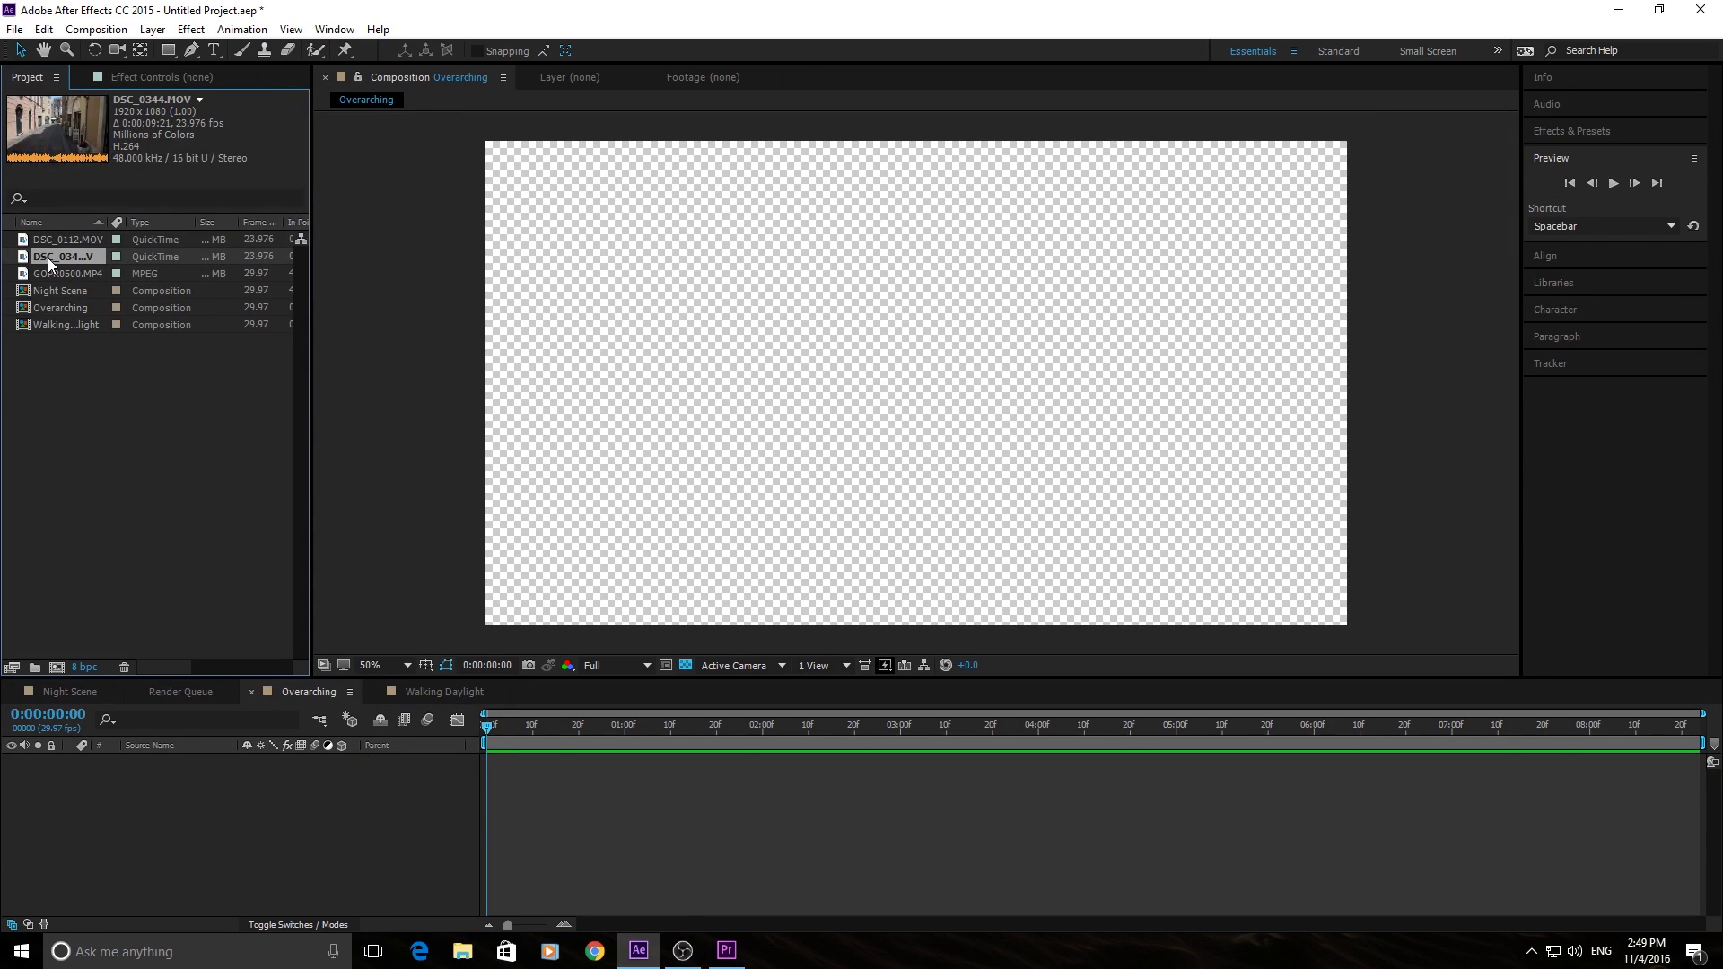
left_click_drag(515, 820, 515, 818)
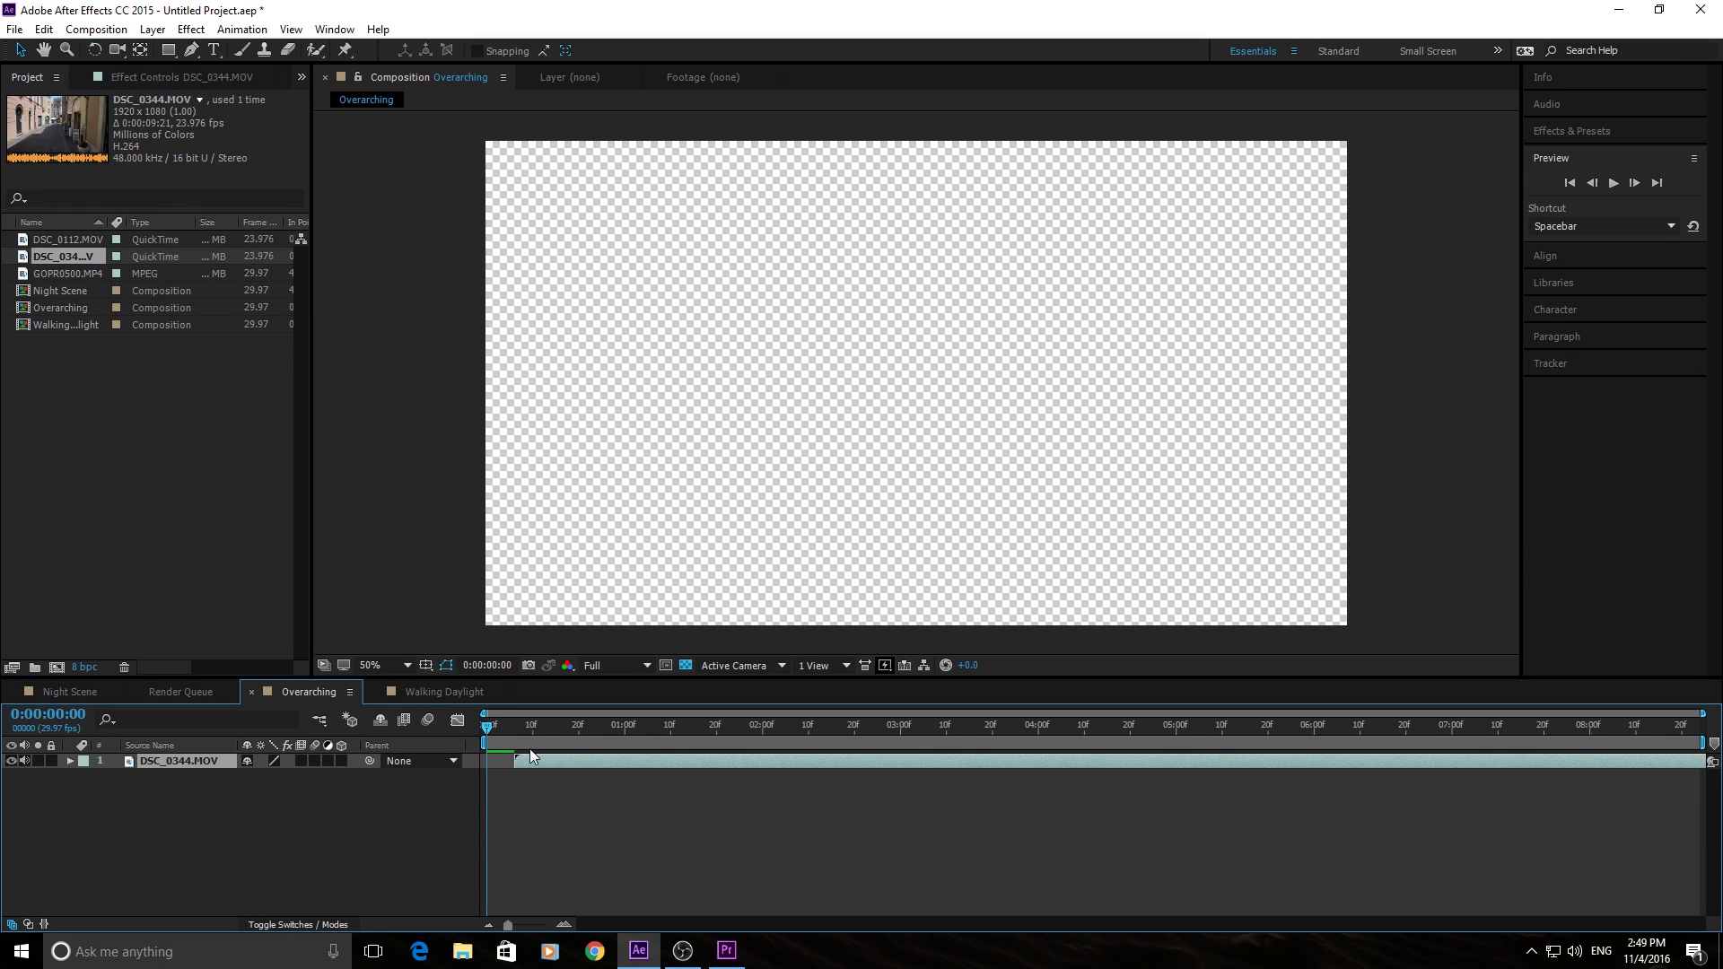
left_click_drag(514, 759, 485, 718)
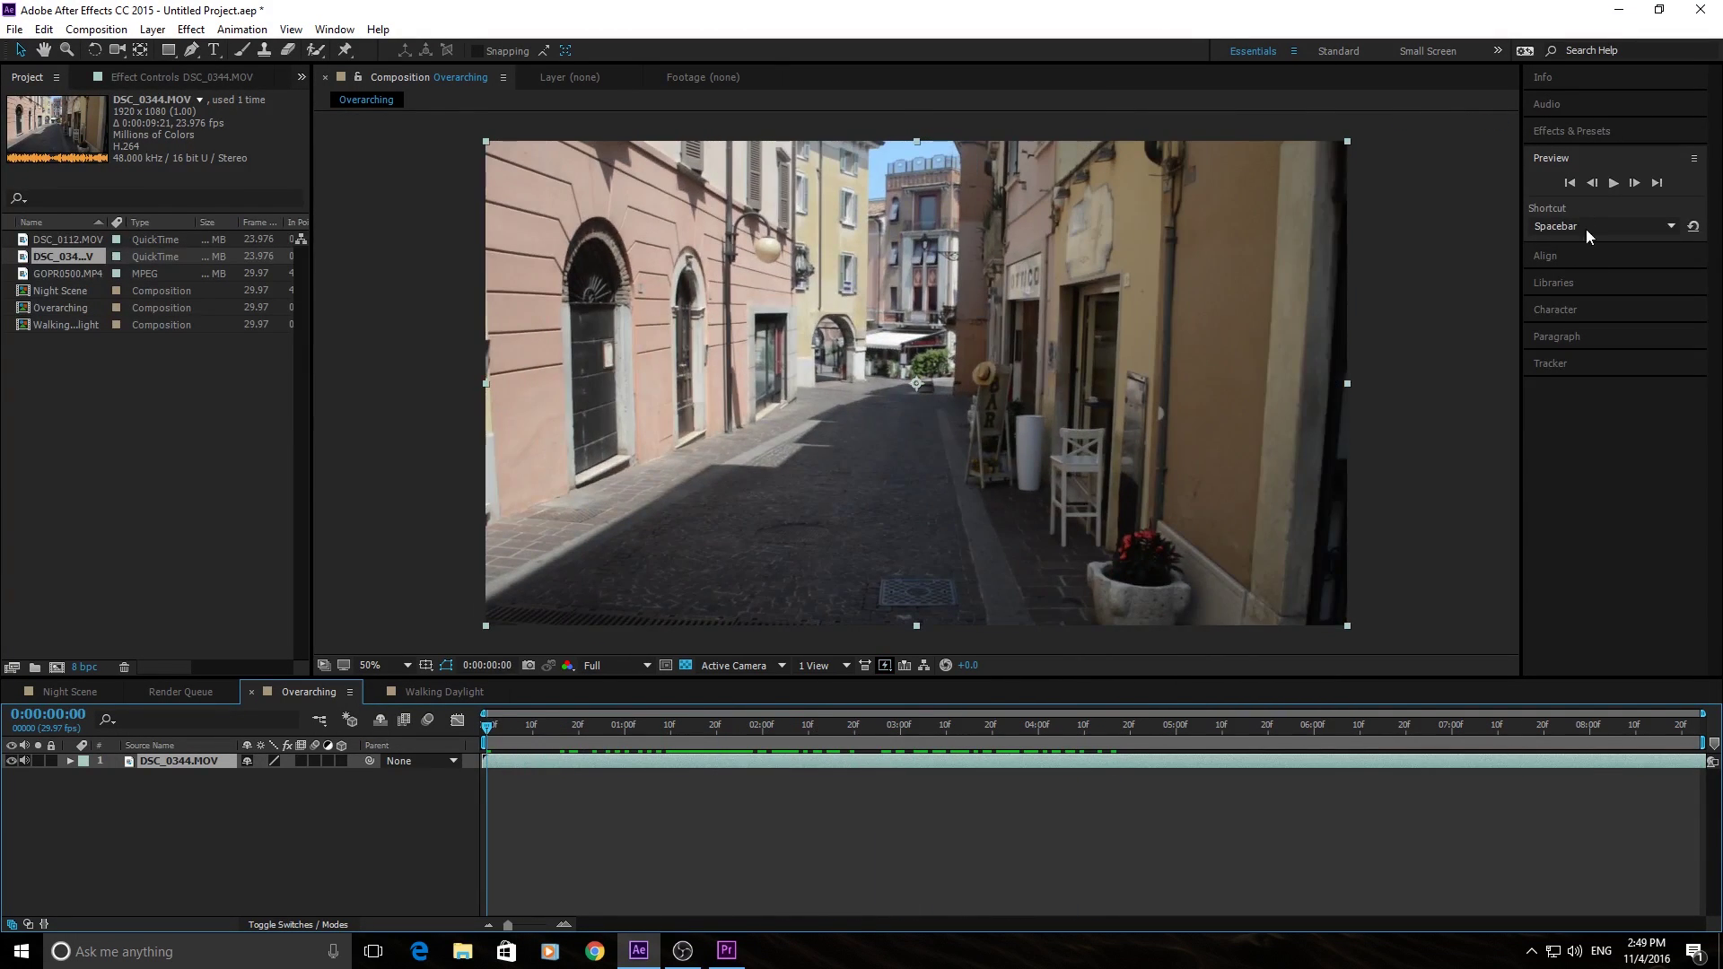
left_click(1577, 130)
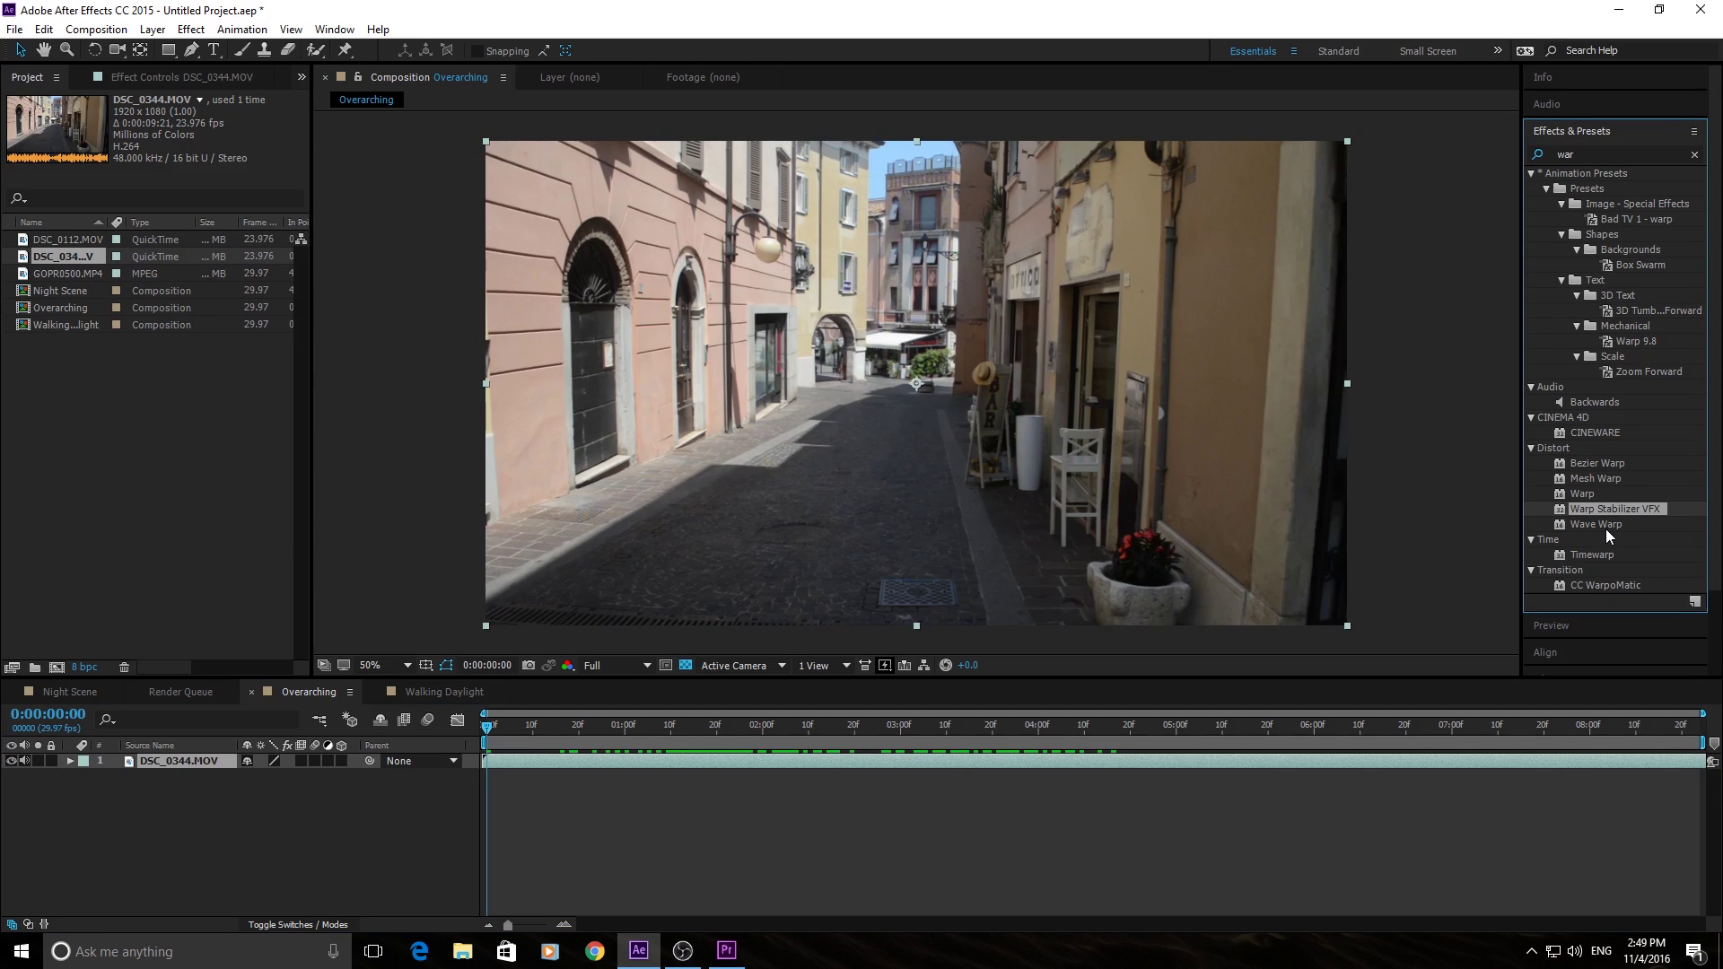
- Apply Warp Stabilizer VFX to the DSC_0344.MOV layer and check the stabilized result, auto-scaled to 117.9%
left_click_drag(1599, 513, 160, 767)
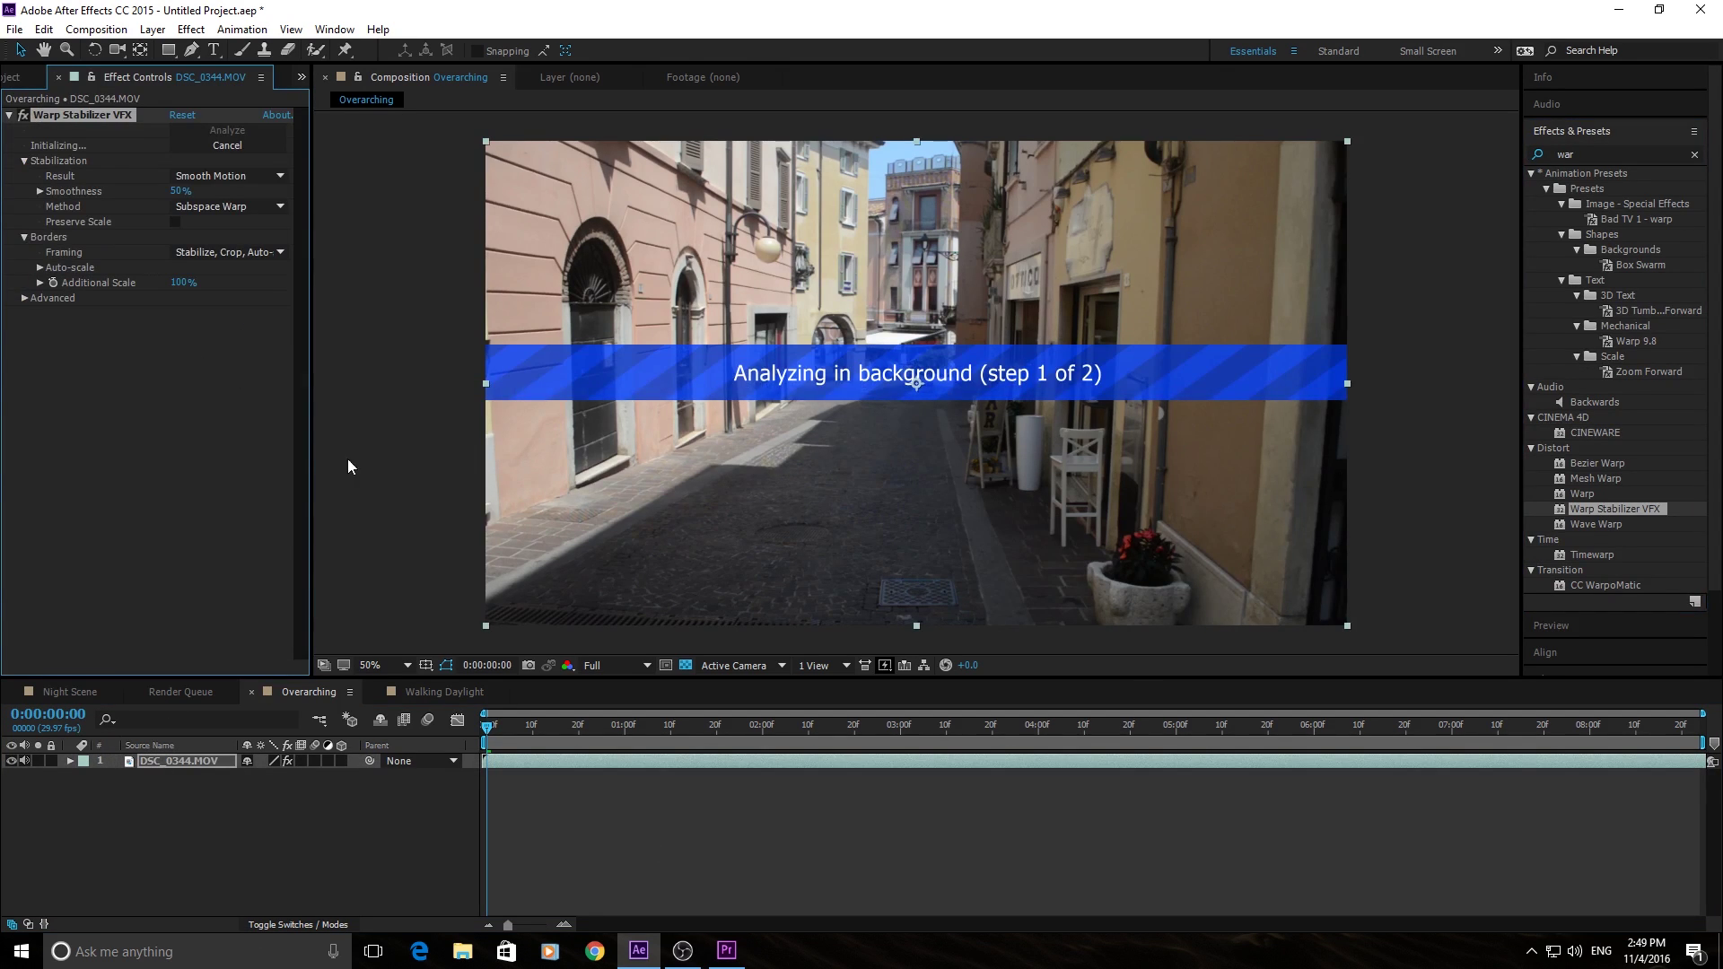
left_click_drag(486, 725, 654, 767)
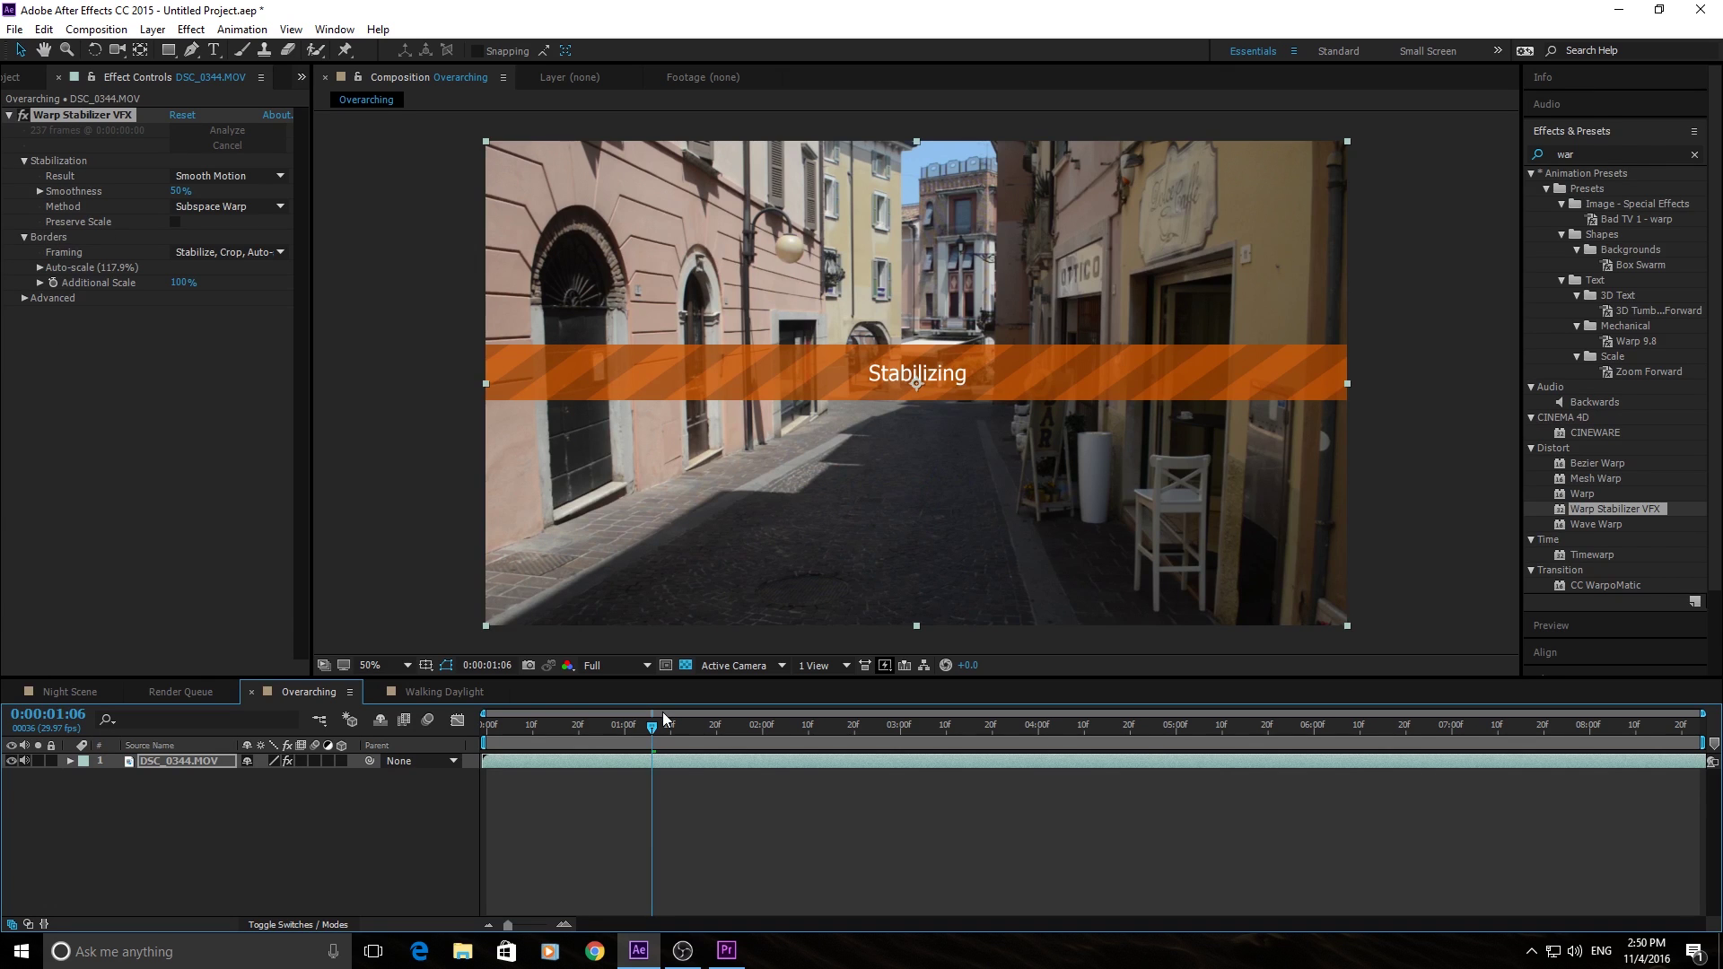
left_click_drag(648, 722, 390, 718)
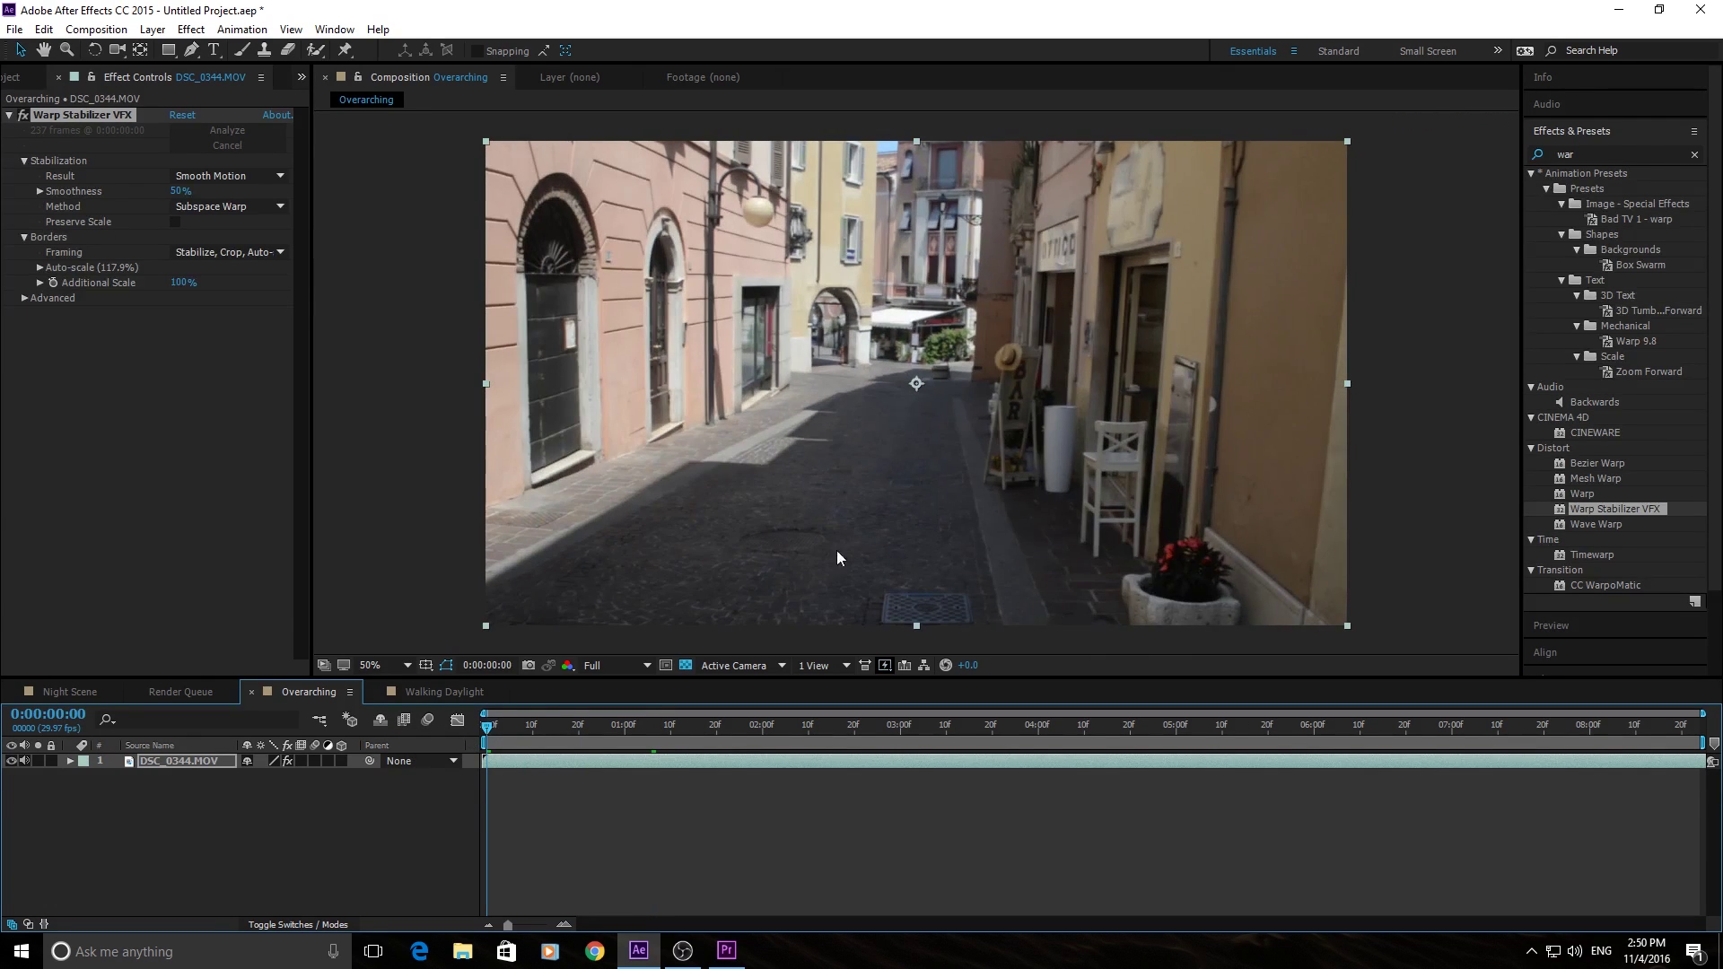
key("space")
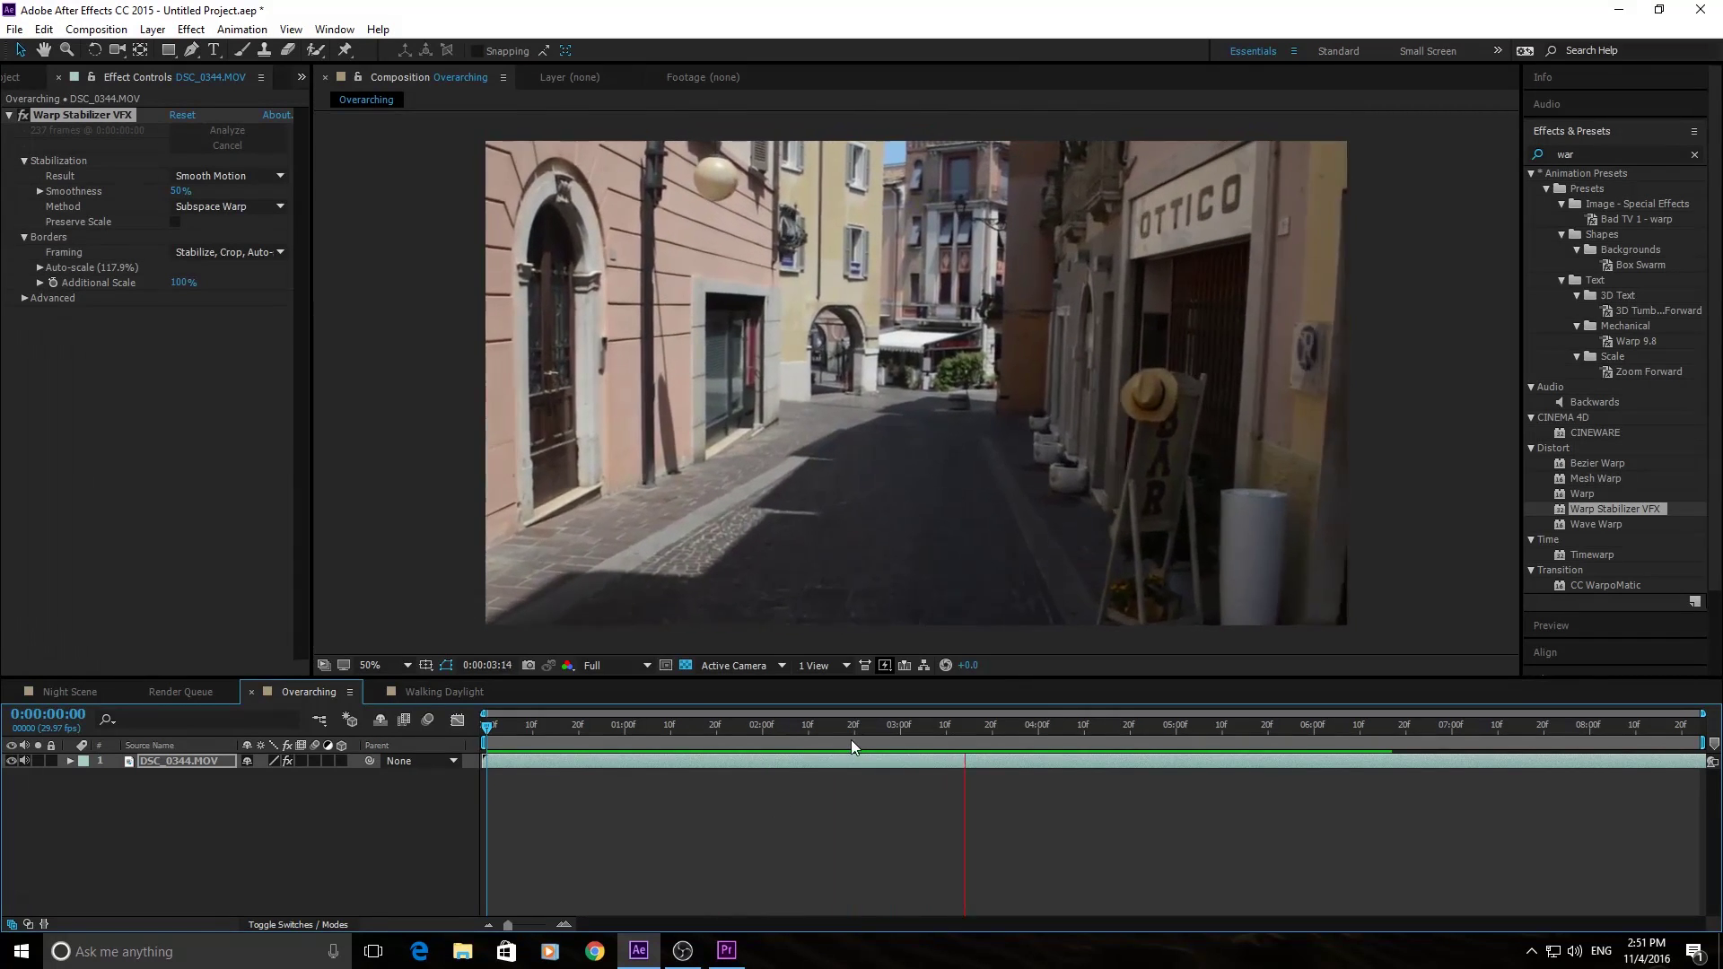
left_click(863, 737)
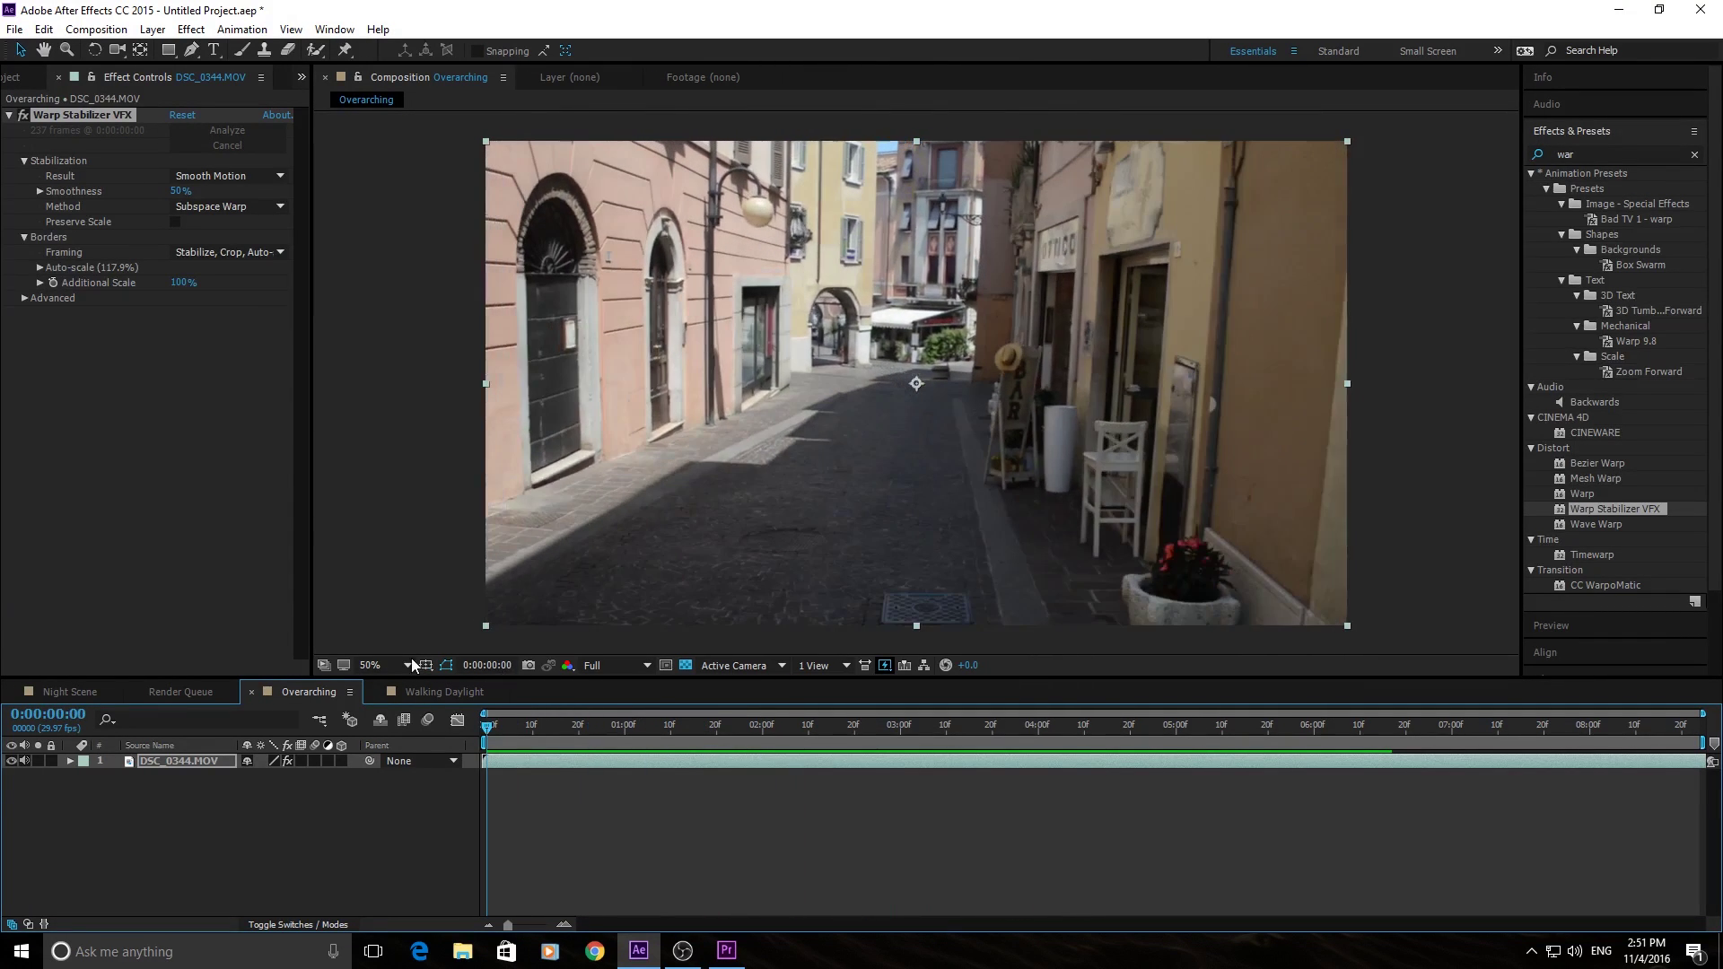
key("space")
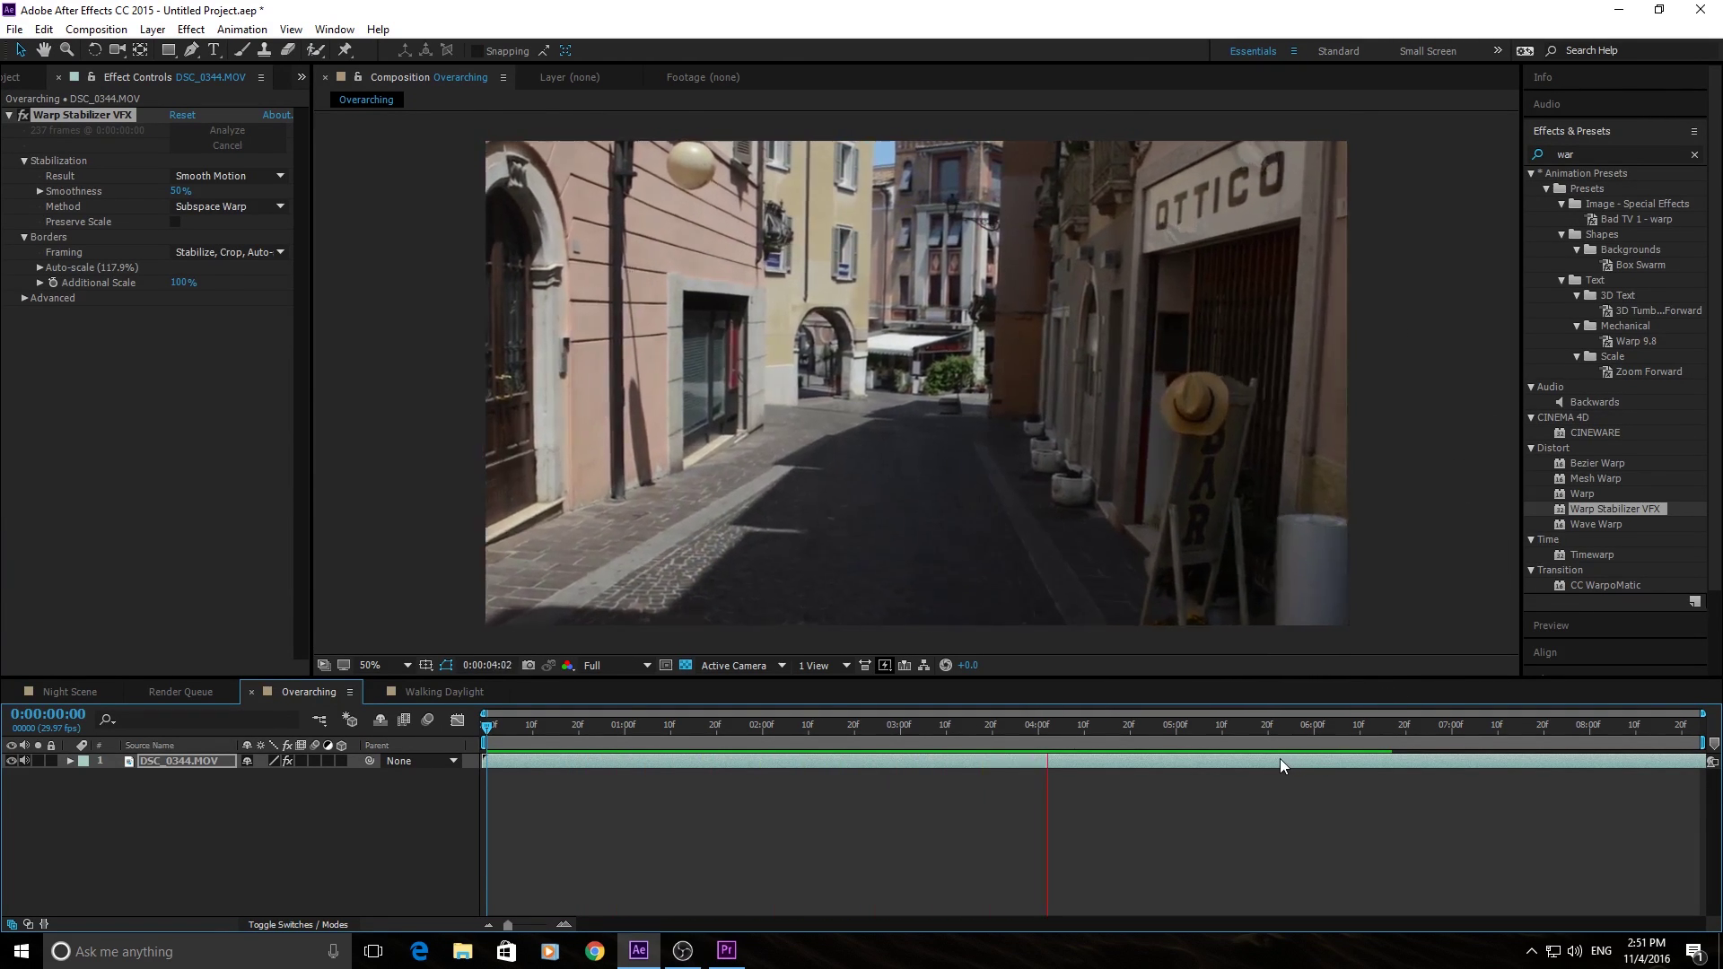
key("space")
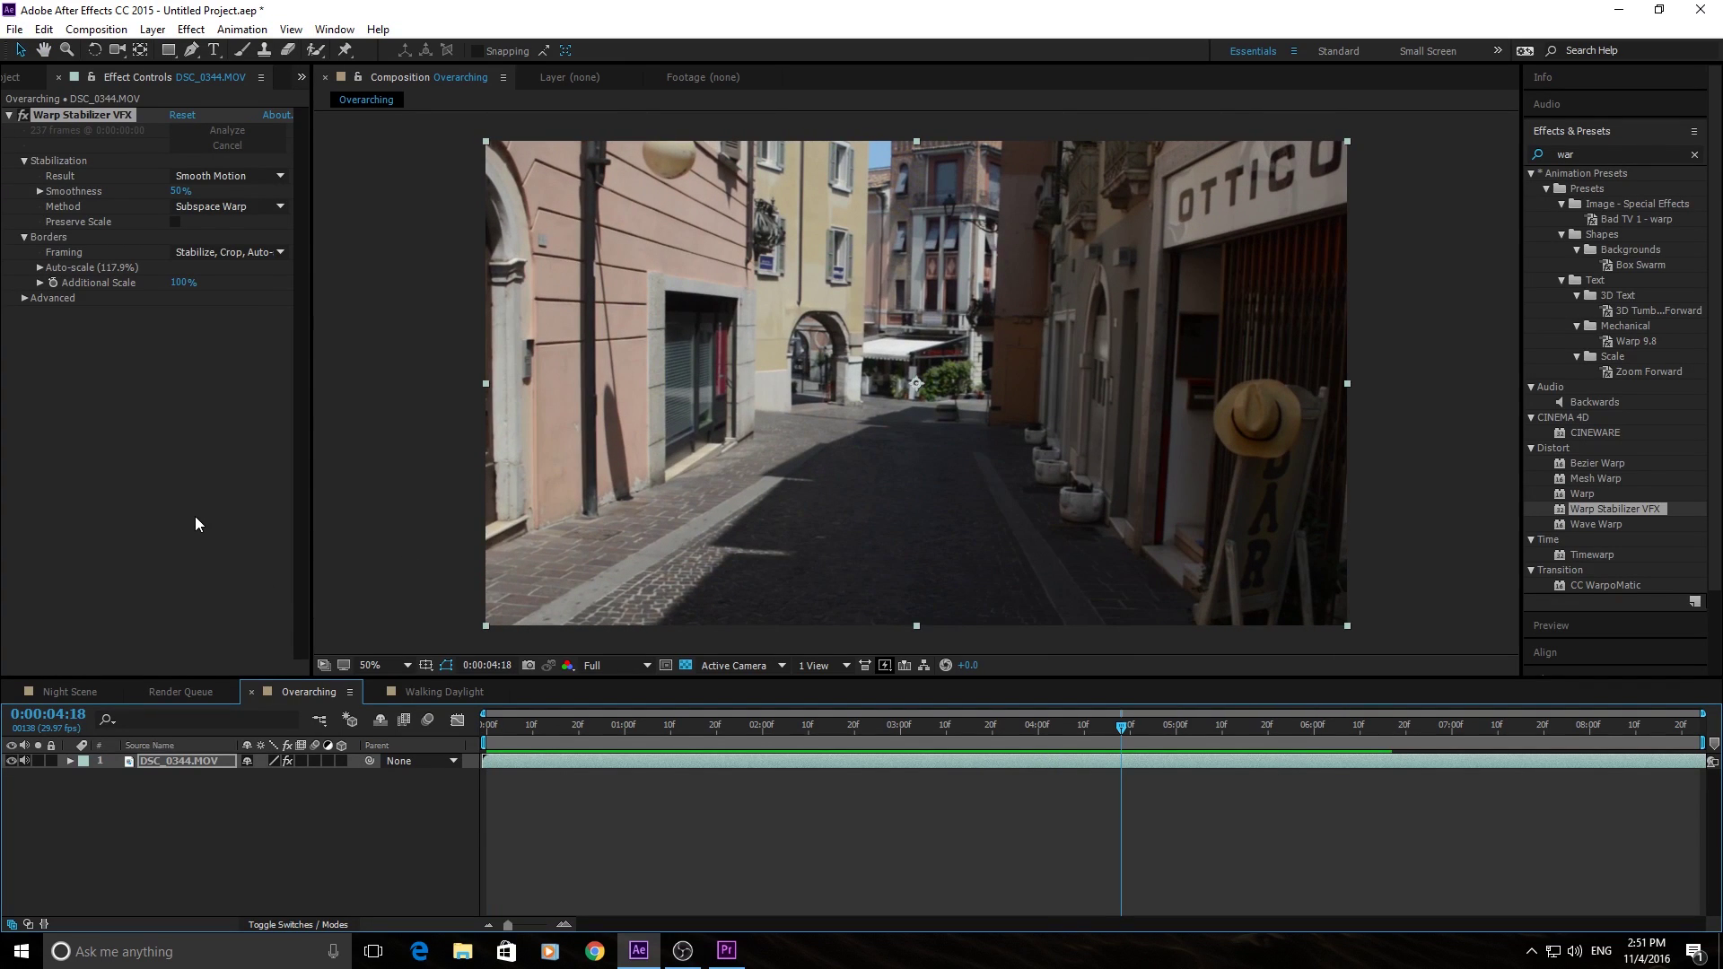